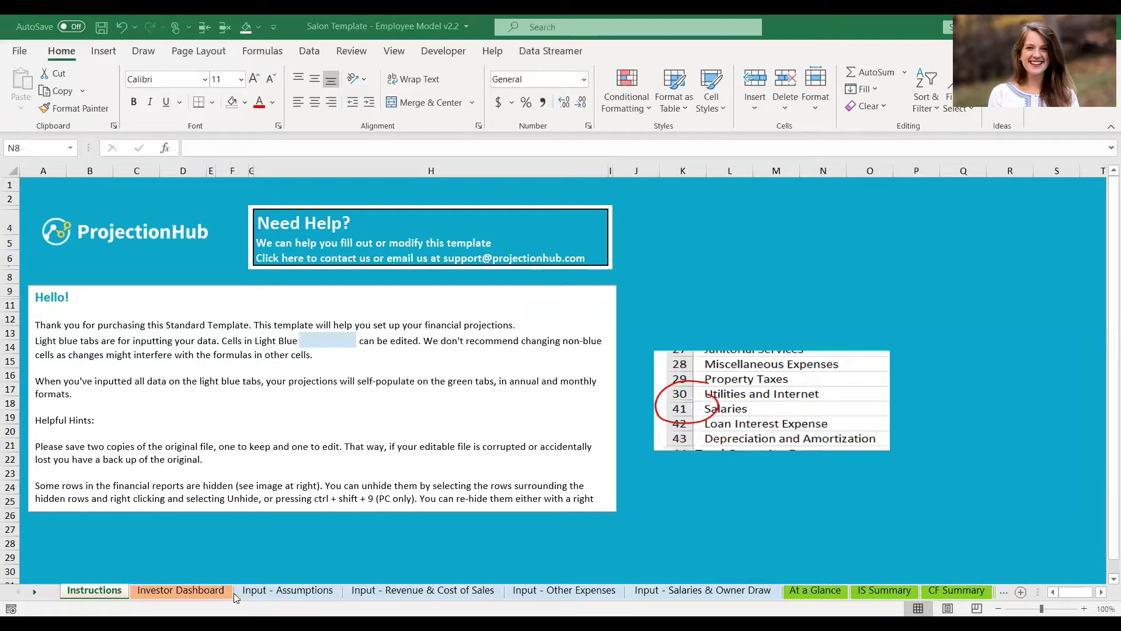
Step: Switch from the Instructions sheet to the Input - Assumptions sheet
click(259, 593)
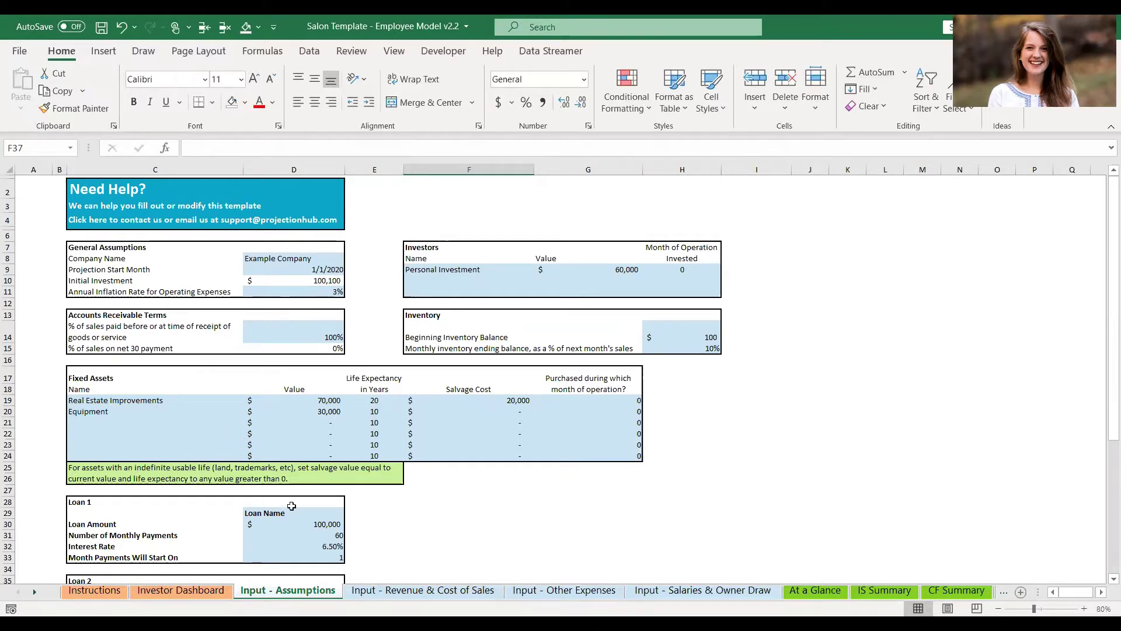
Step: Review the assumptions, investors, fixed assets and loan tables on the Input - Assumptions sheet
scroll(681, 466, down, 1)
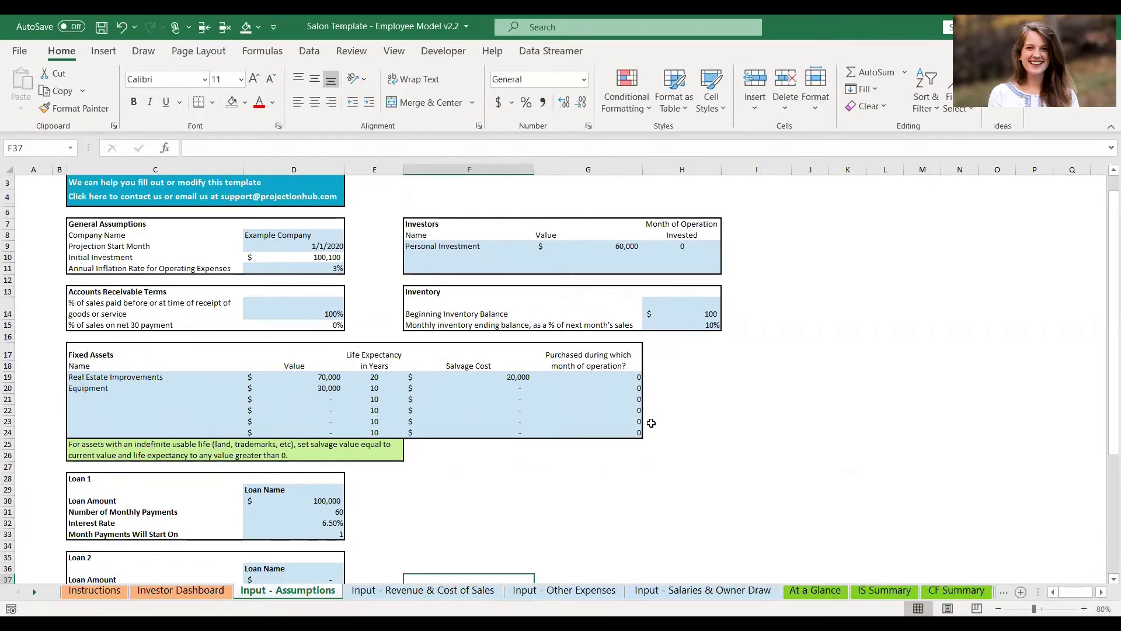
scroll(648, 418, down, 1)
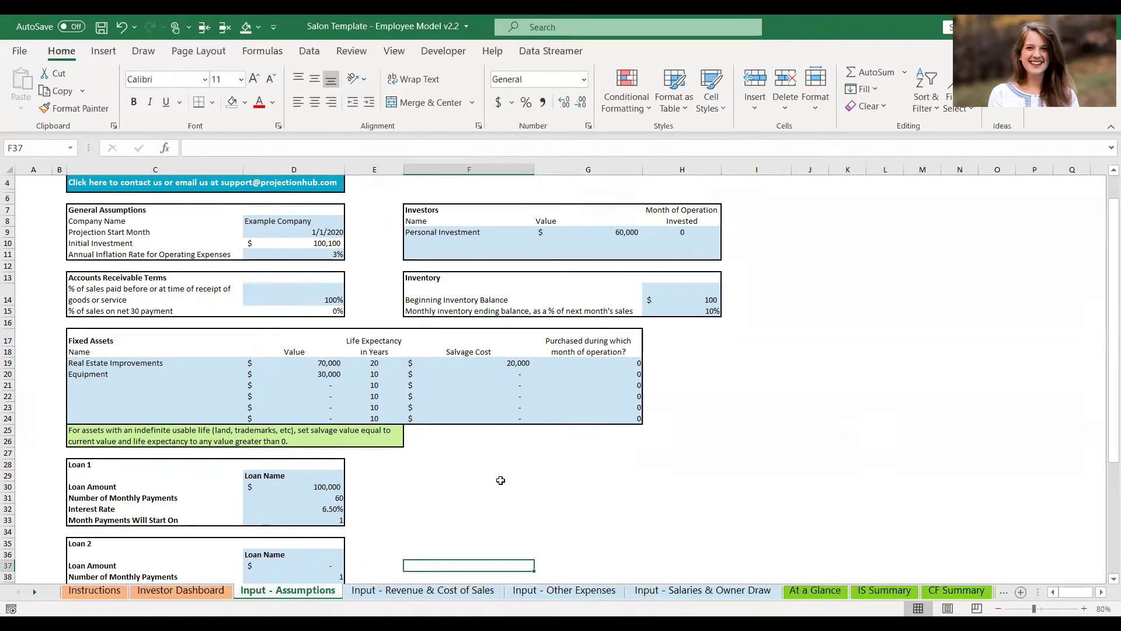
scroll(500, 480, down, 4)
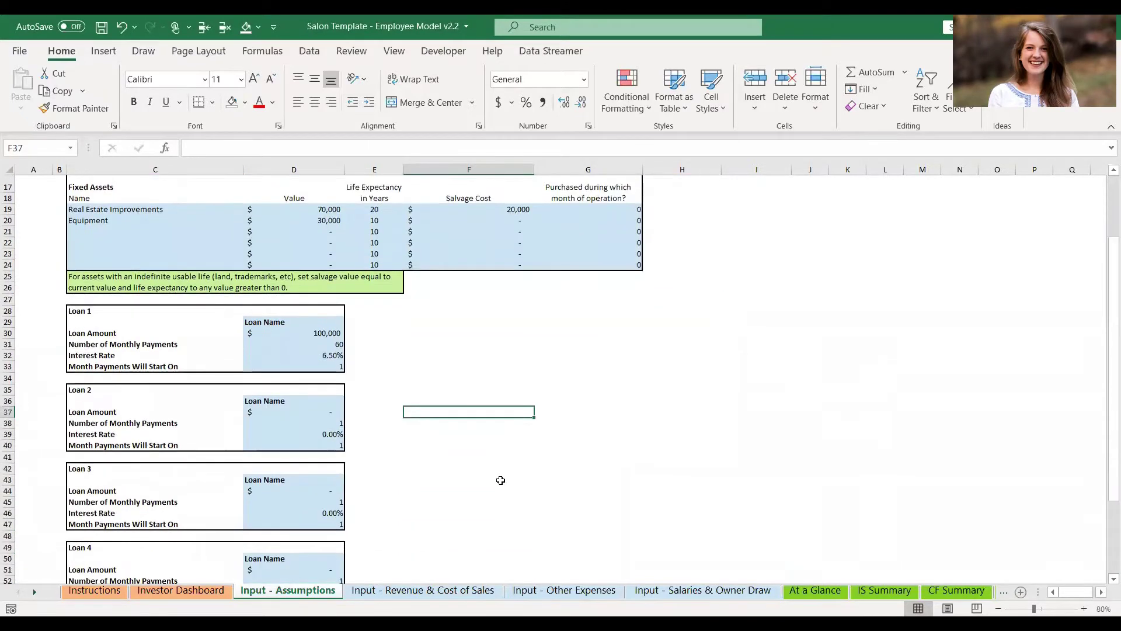
scroll(501, 480, up, 3)
scroll(500, 480, up, 2)
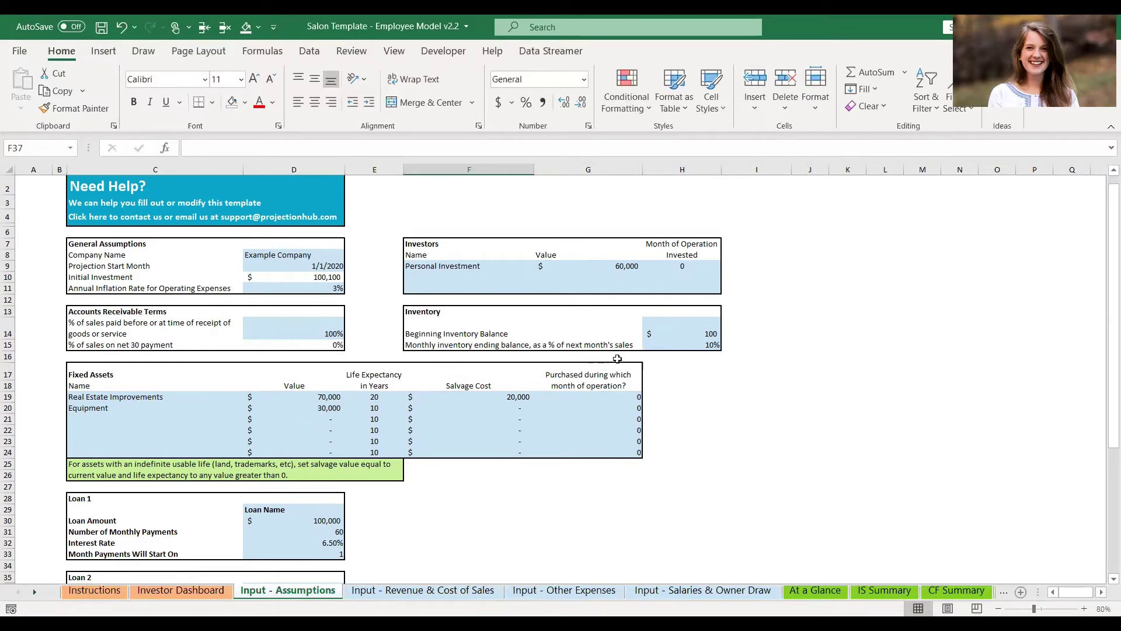
scroll(617, 359, down, 3)
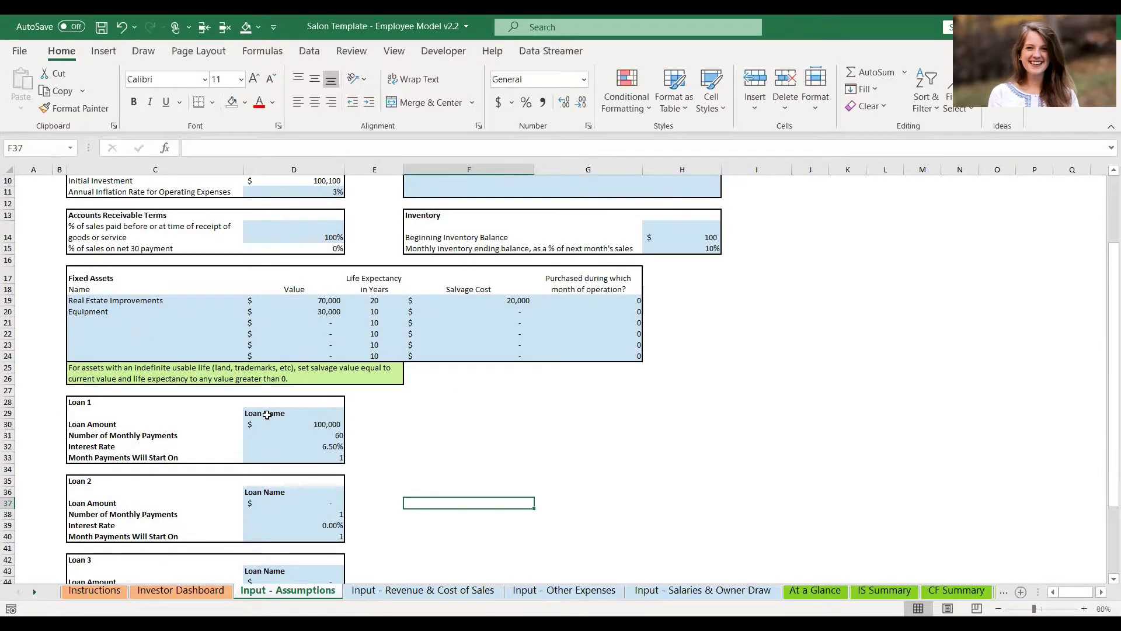
scroll(267, 415, down, 3)
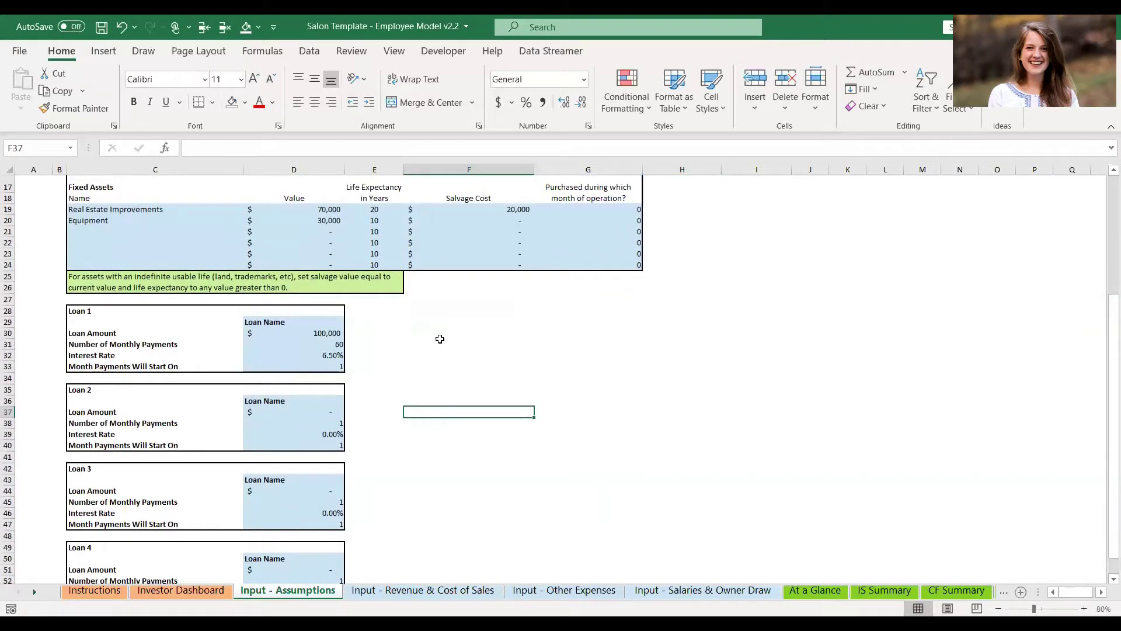
scroll(440, 339, down, 2)
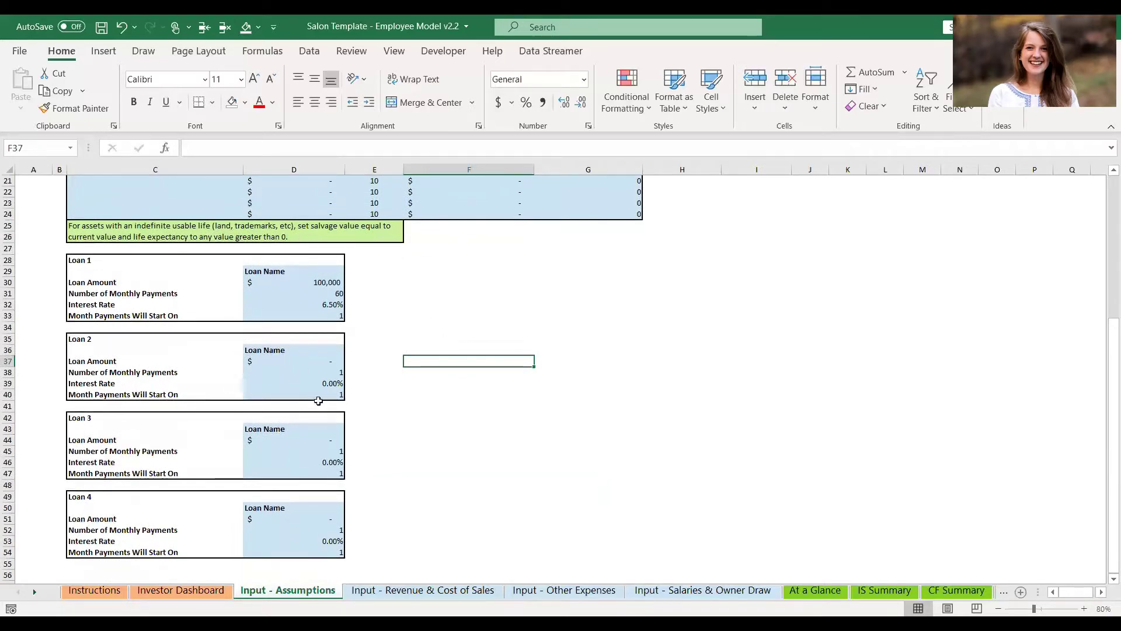
scroll(375, 453, up, 7)
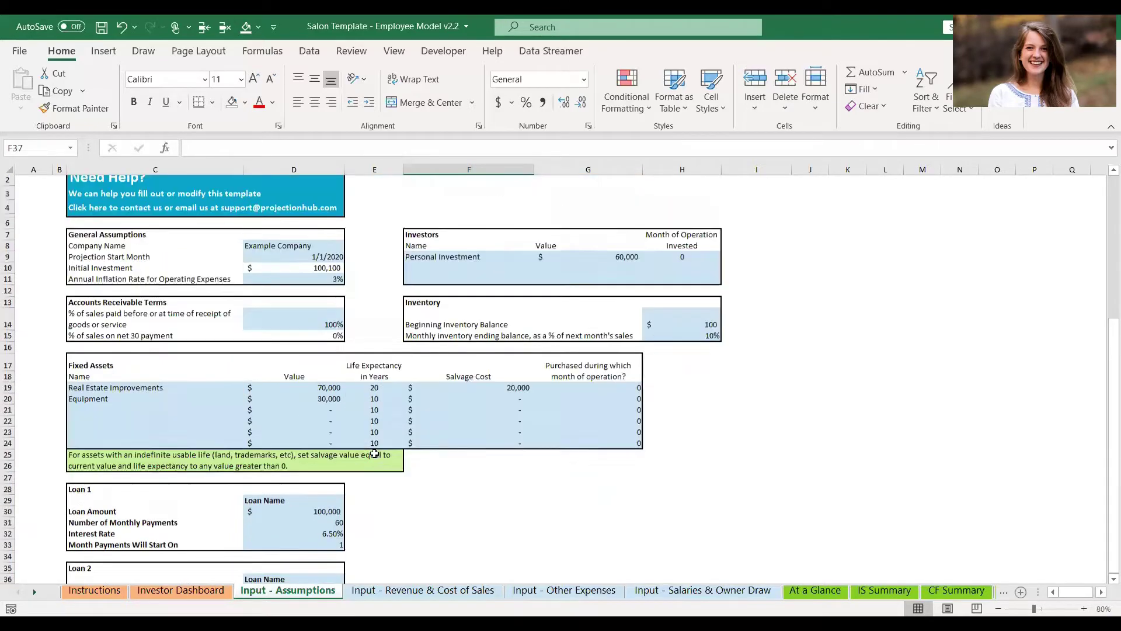
click(403, 592)
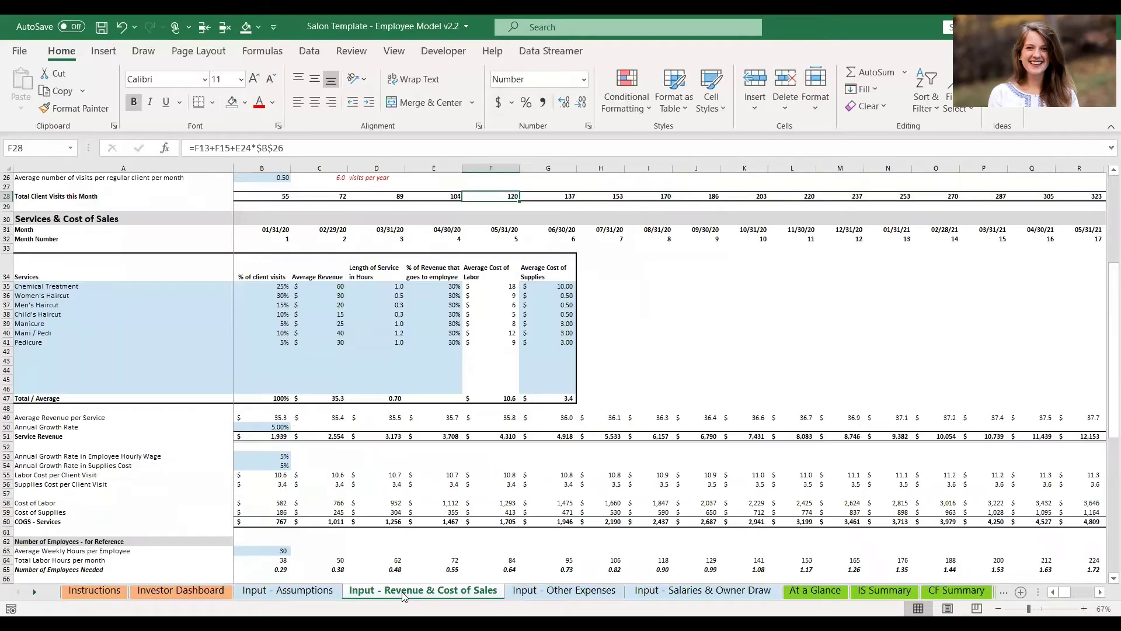
scroll(440, 431, up, 7)
scroll(440, 431, up, 2)
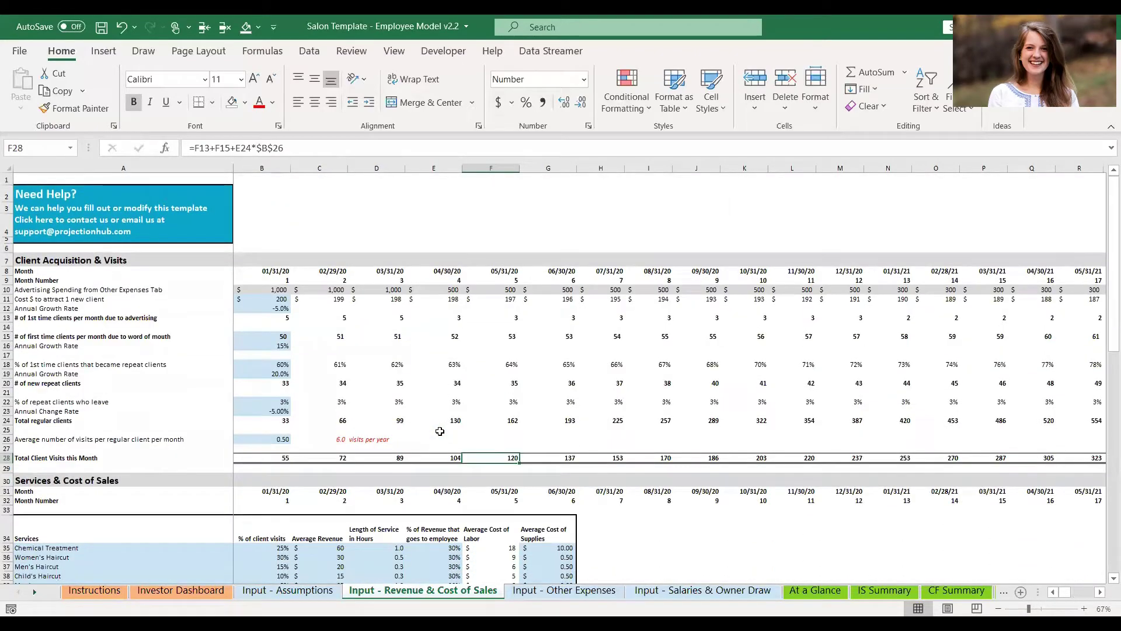
scroll(440, 431, down, 1)
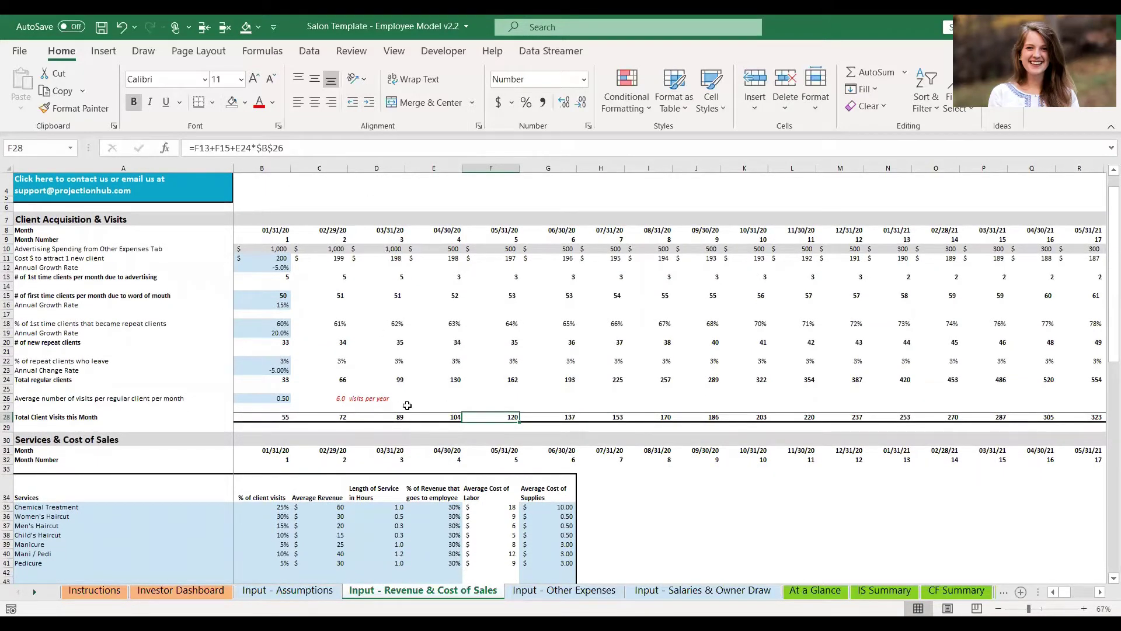
scroll(407, 405, down, 6)
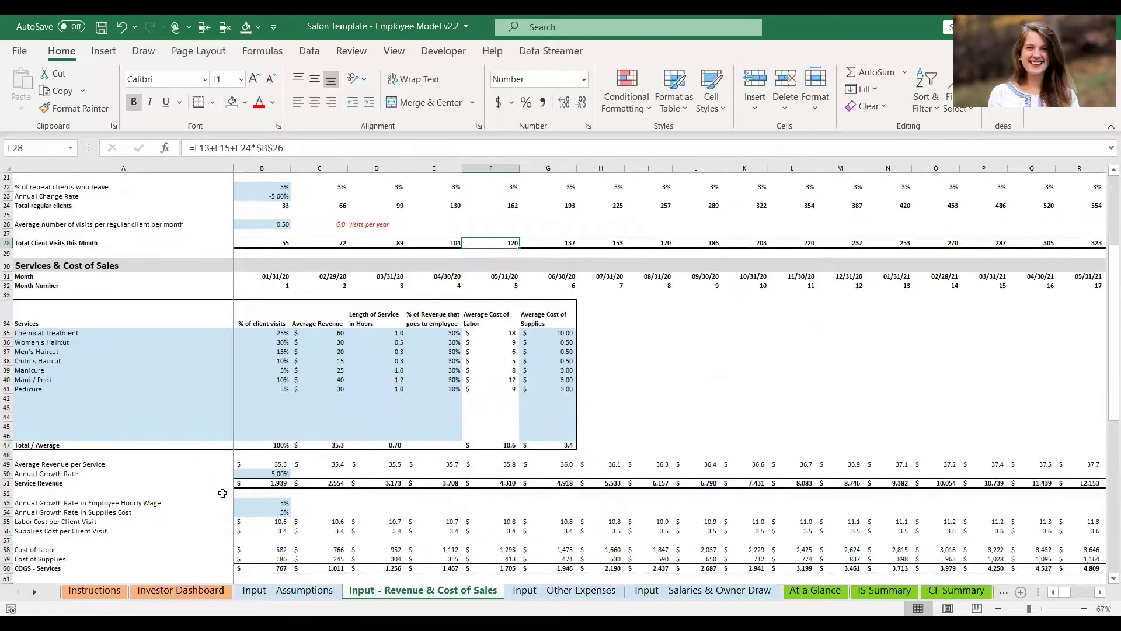
scroll(324, 523, down, 3)
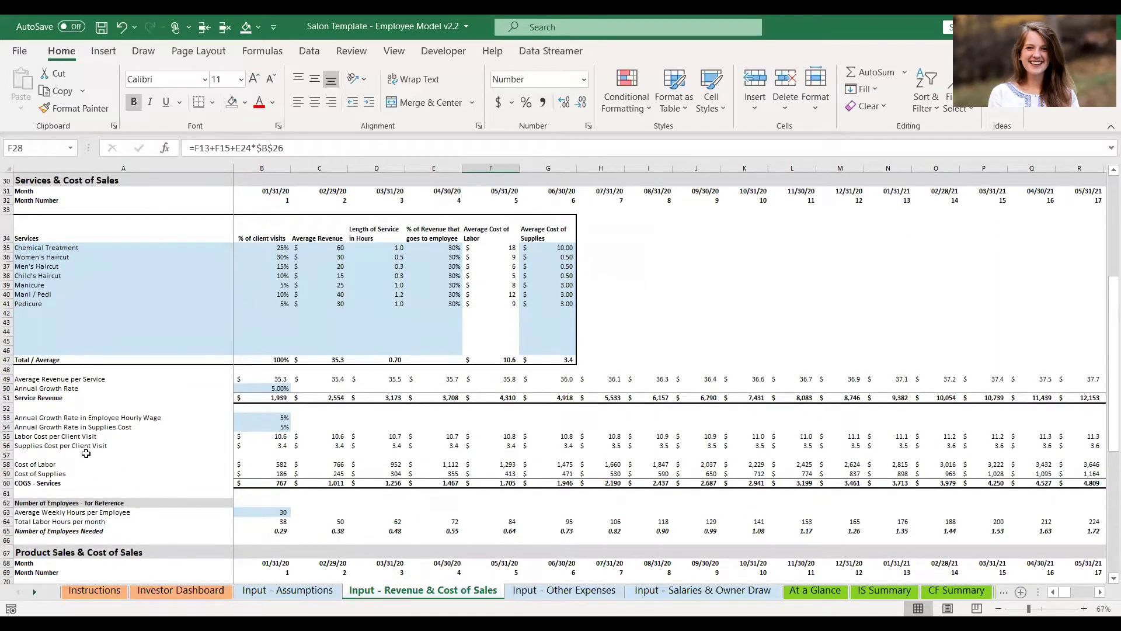
scroll(156, 522, down, 9)
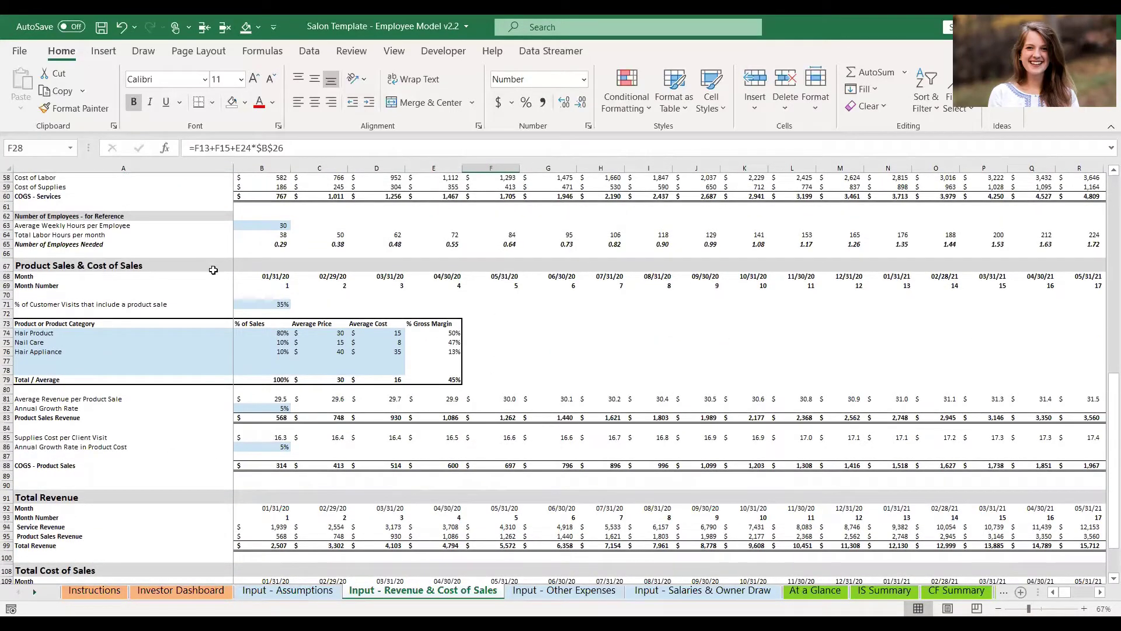
scroll(213, 270, up, 18)
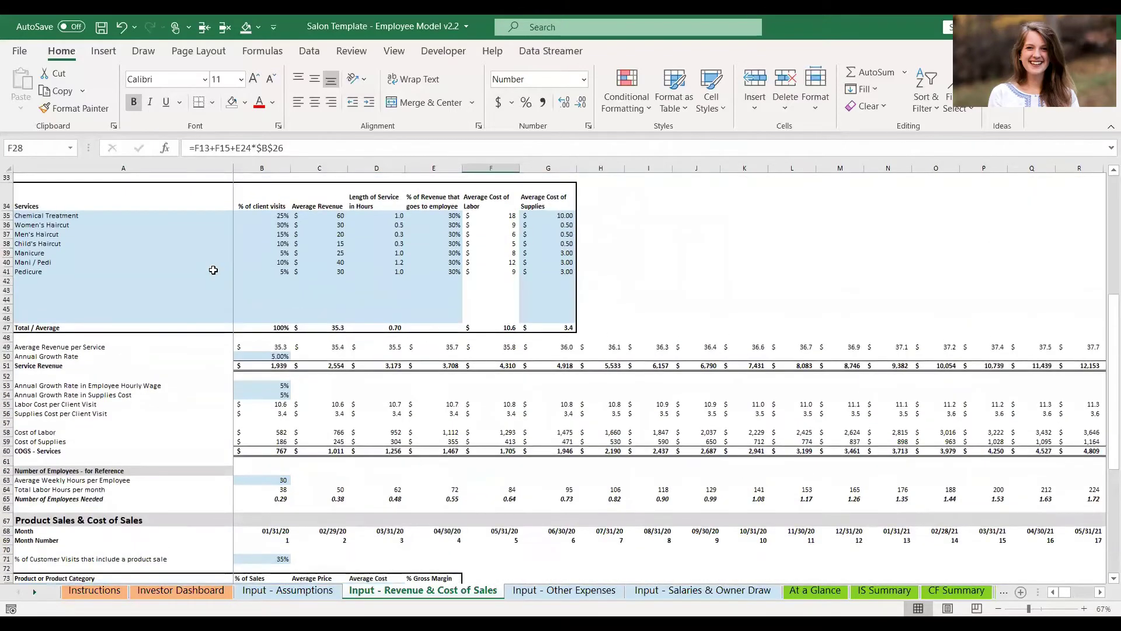
scroll(213, 270, up, 2)
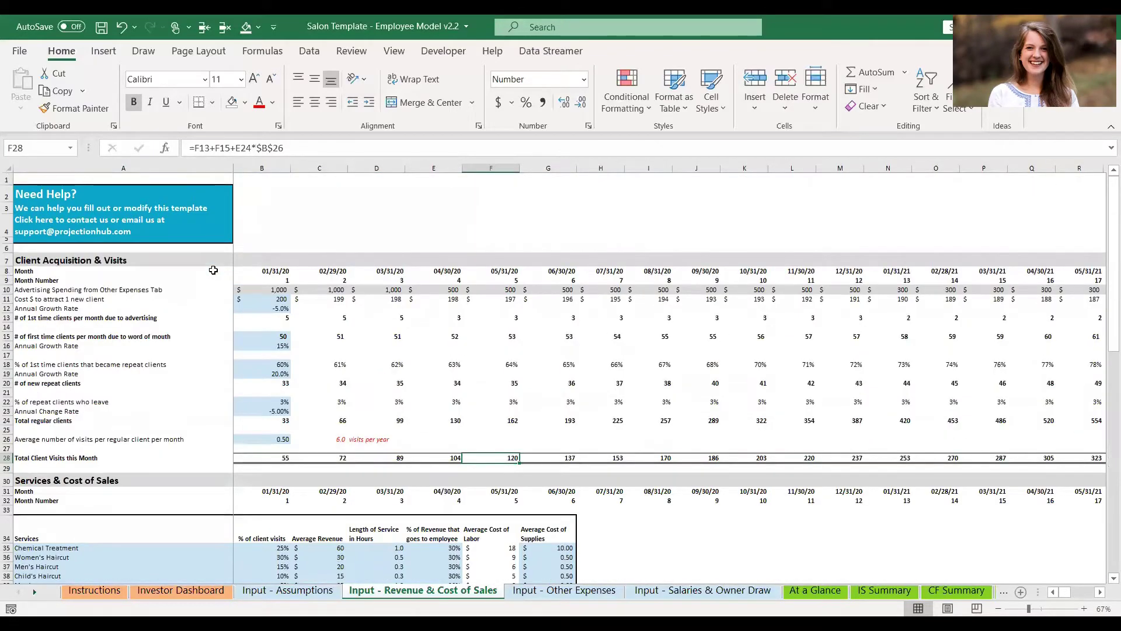
scroll(311, 358, down, 2)
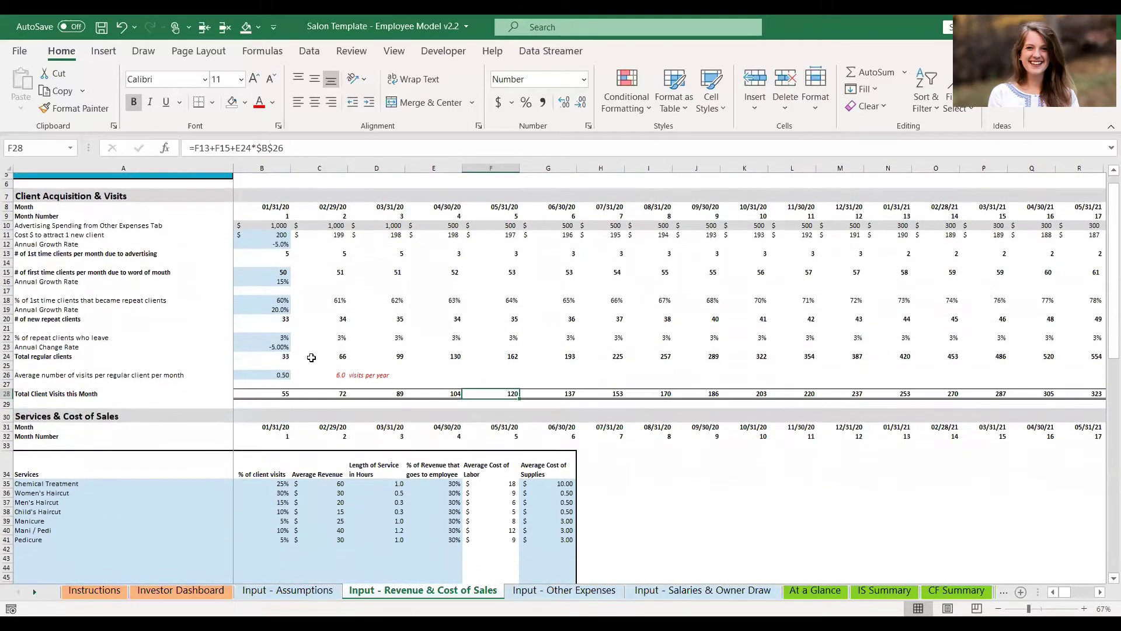
click(268, 225)
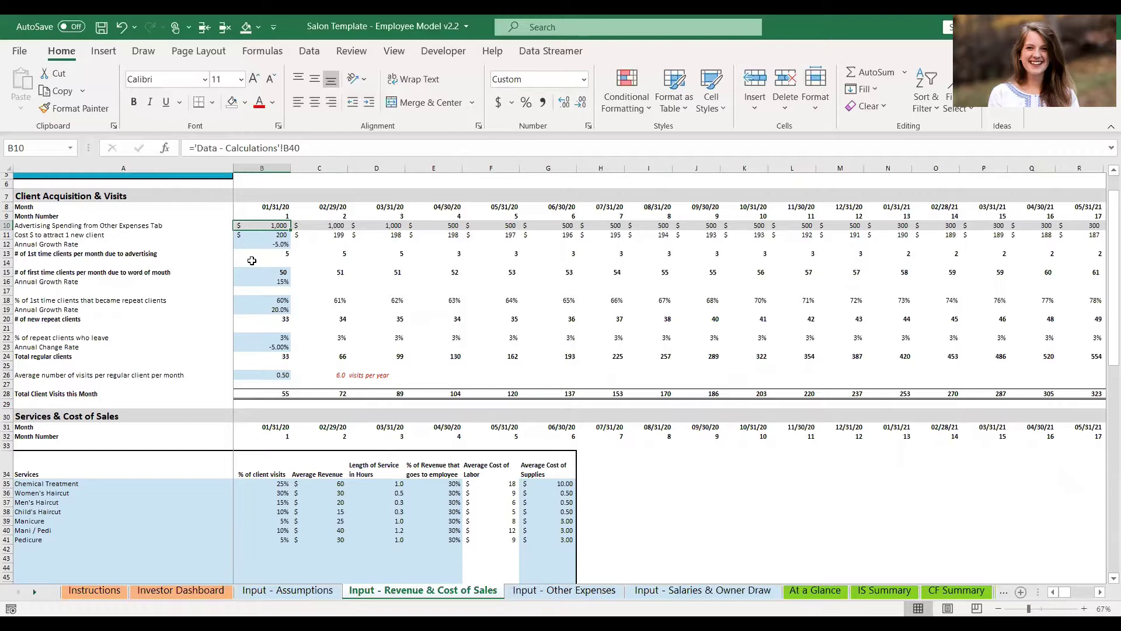
key(Down)
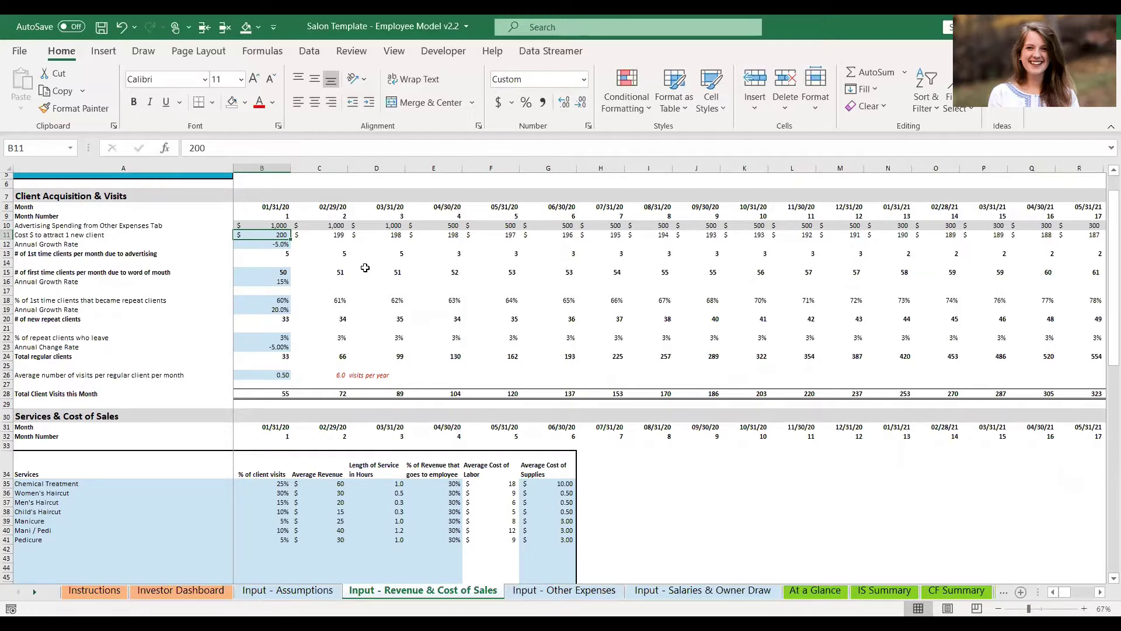
key(Down)
key(Down)
scroll(365, 268, down, 2)
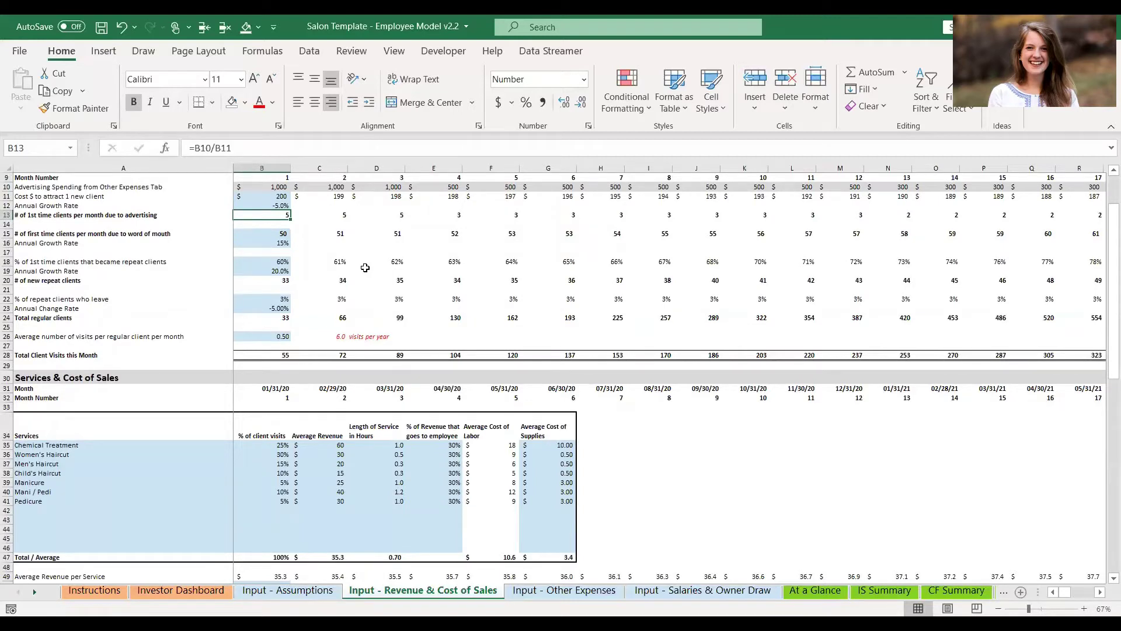
key(Down)
key(Down)
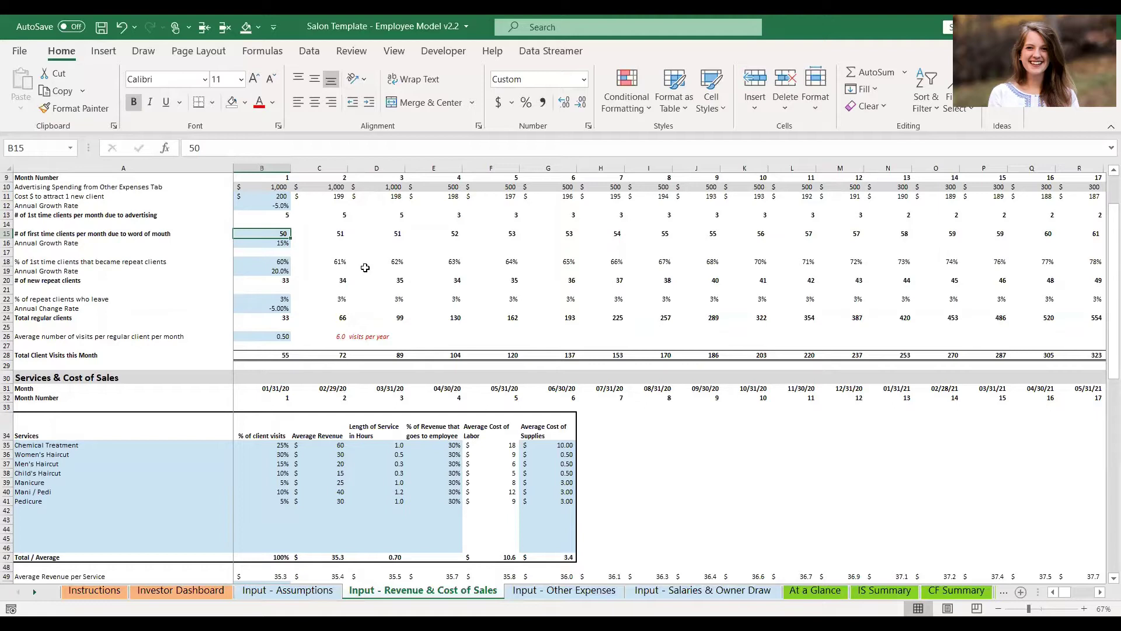
scroll(365, 268, down, 1)
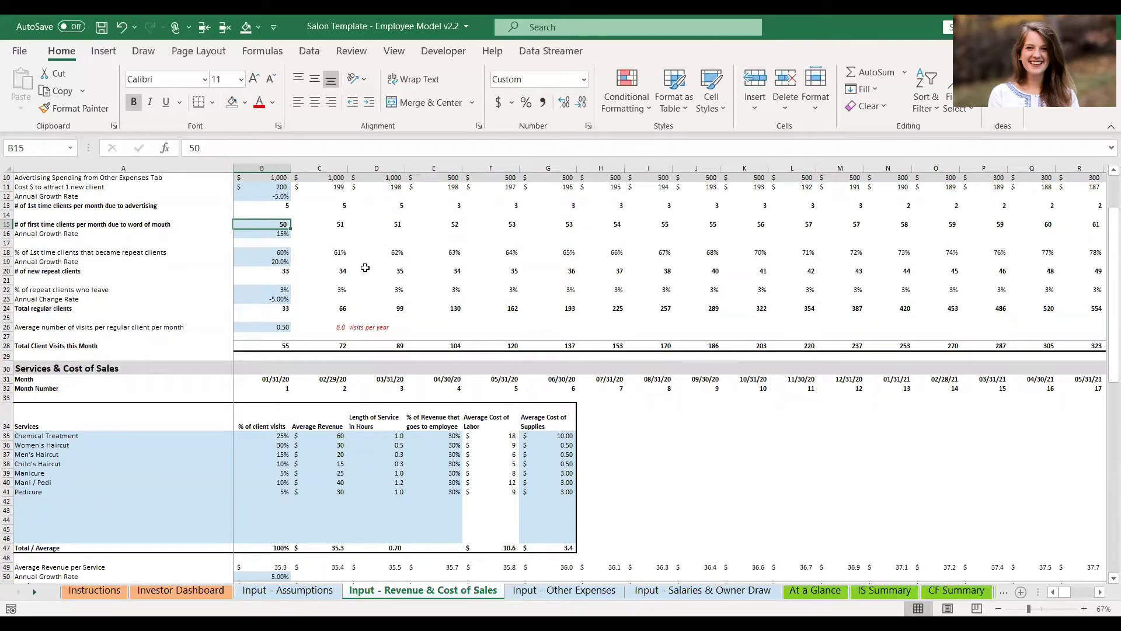
scroll(365, 267, down, 4)
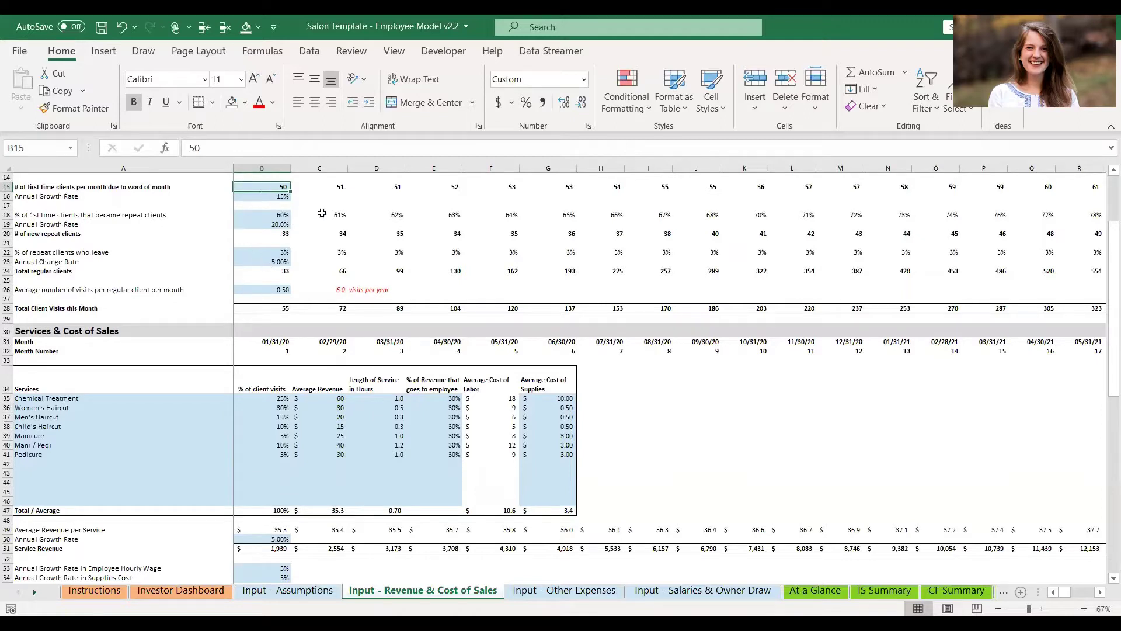
click(273, 235)
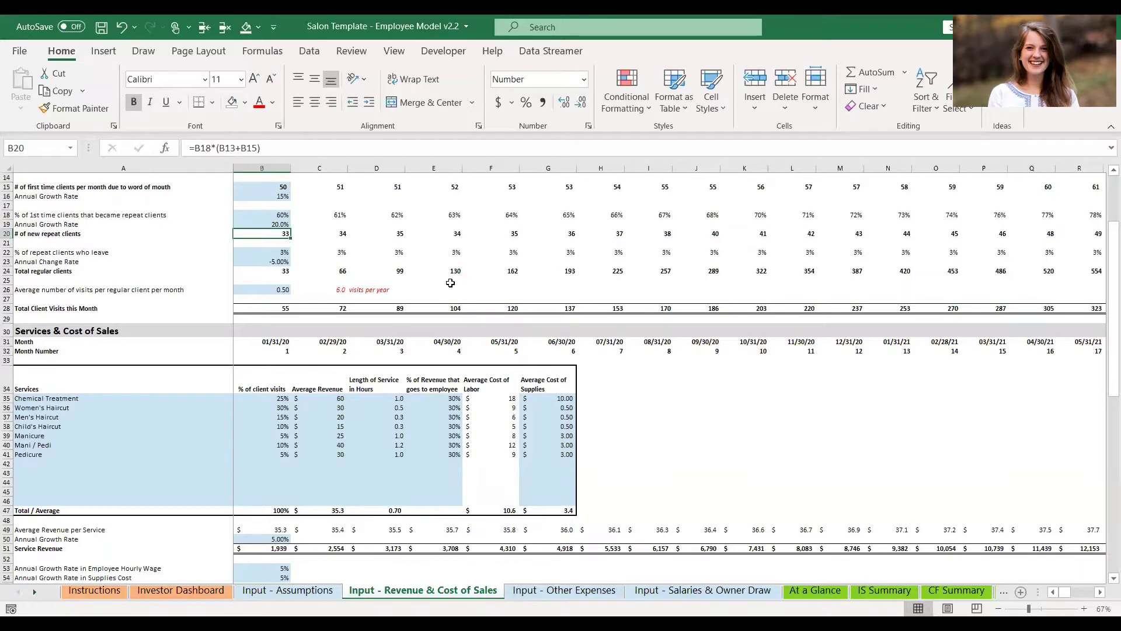
scroll(450, 283, down, 1)
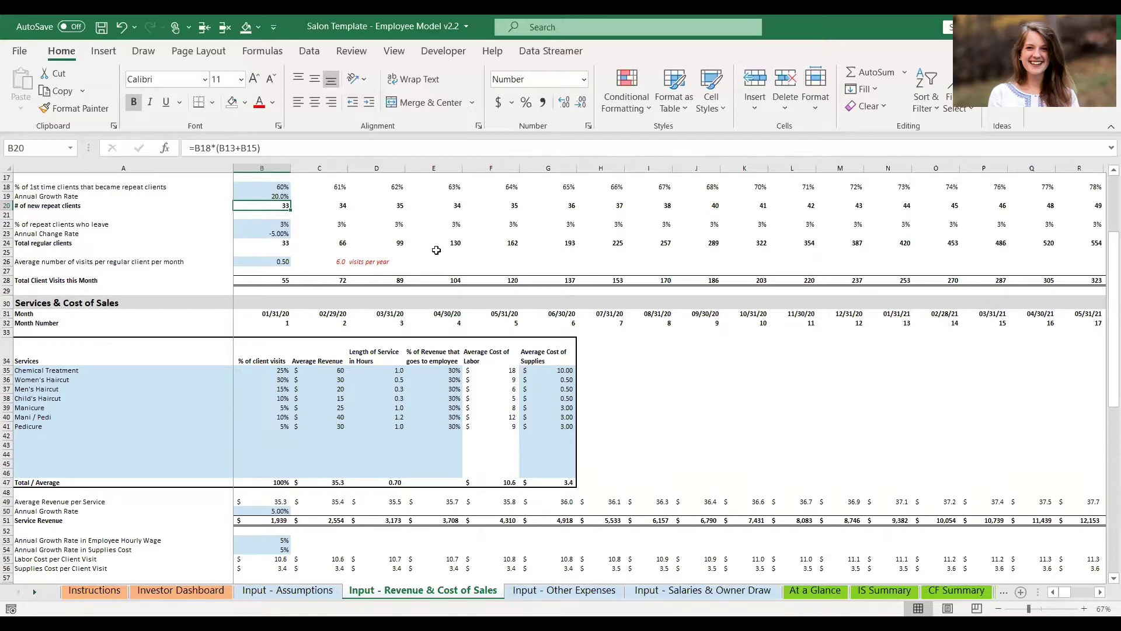
click(286, 245)
key(Right)
key(Right)
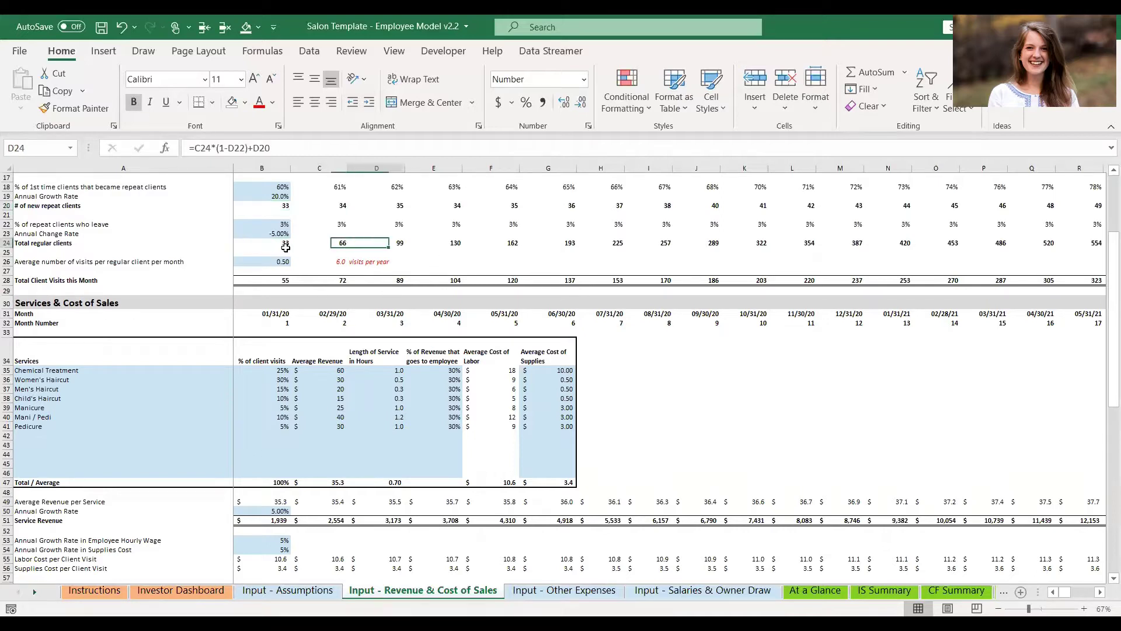
key(Right)
key(Right)
key(Right)
key(Right)
key(Right)
key(Right)
key(Right)
key(Right)
key(Right)
key(Right)
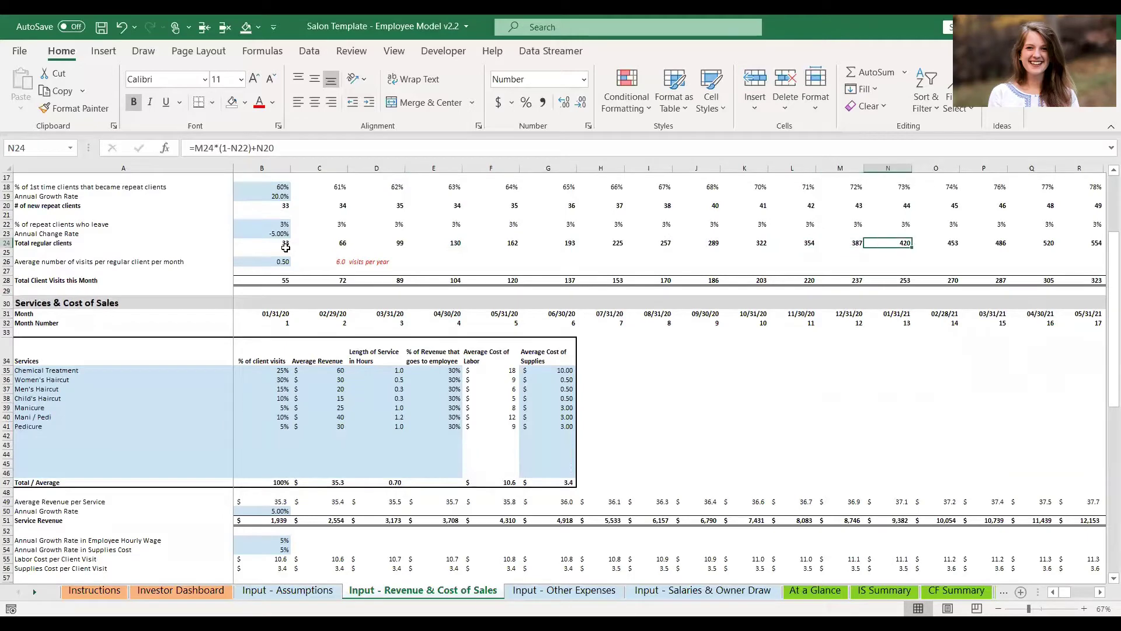
key(Left)
key(Left)
key(Left)
key(Left)
key(Left)
key(Left)
key(Left)
key(Left)
key(Left)
key(Left)
key(Left)
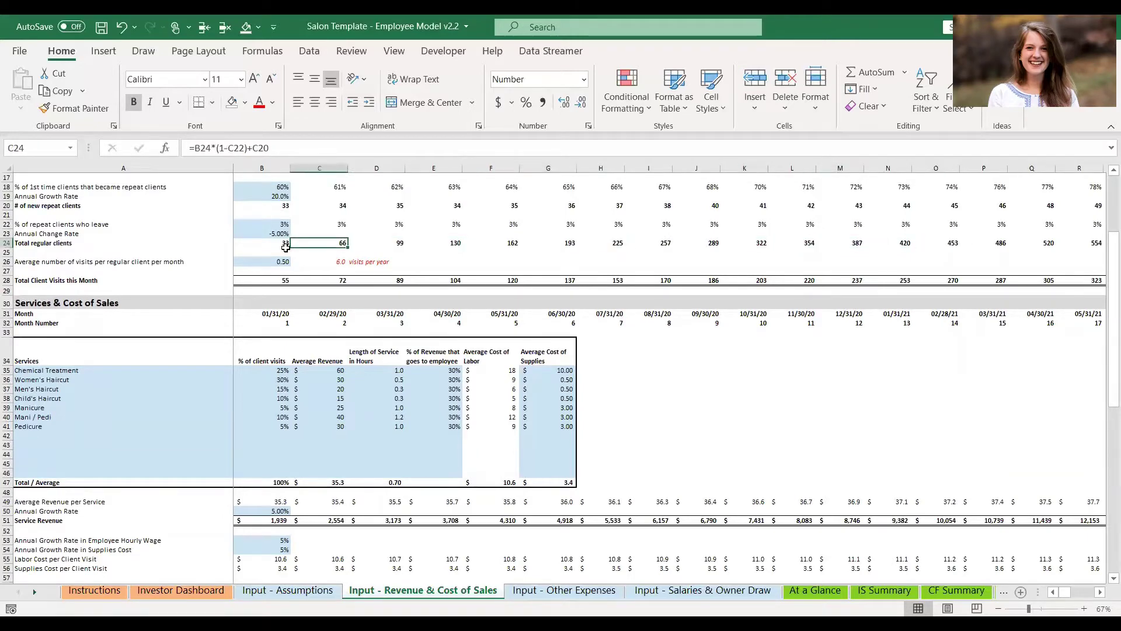
scroll(285, 247, down, 1)
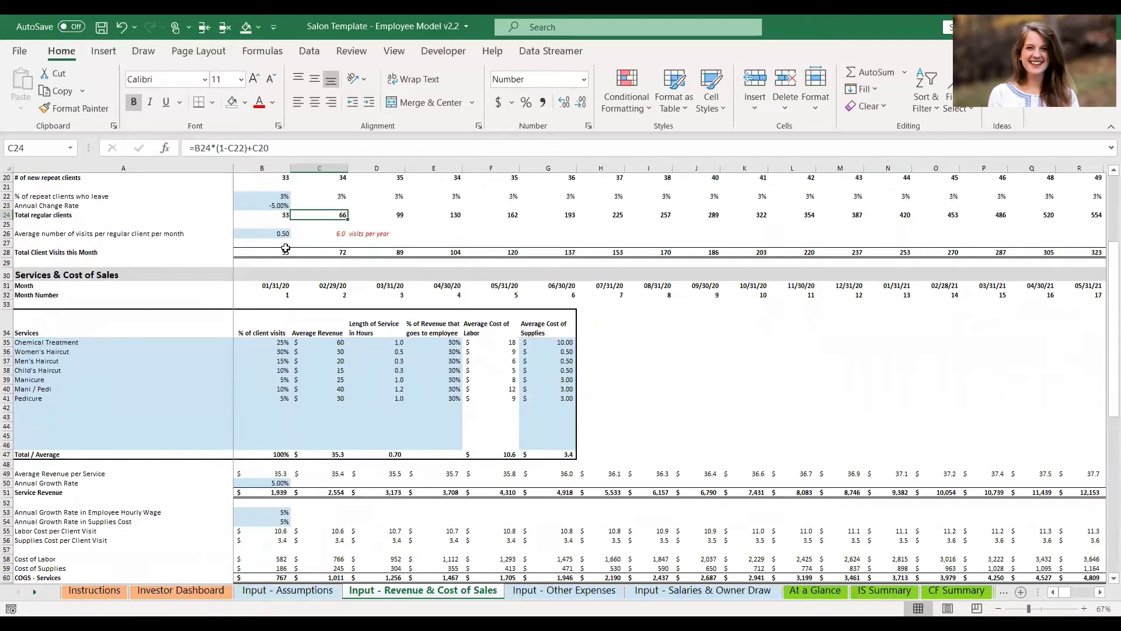
key(Down)
key(Down)
key(Left)
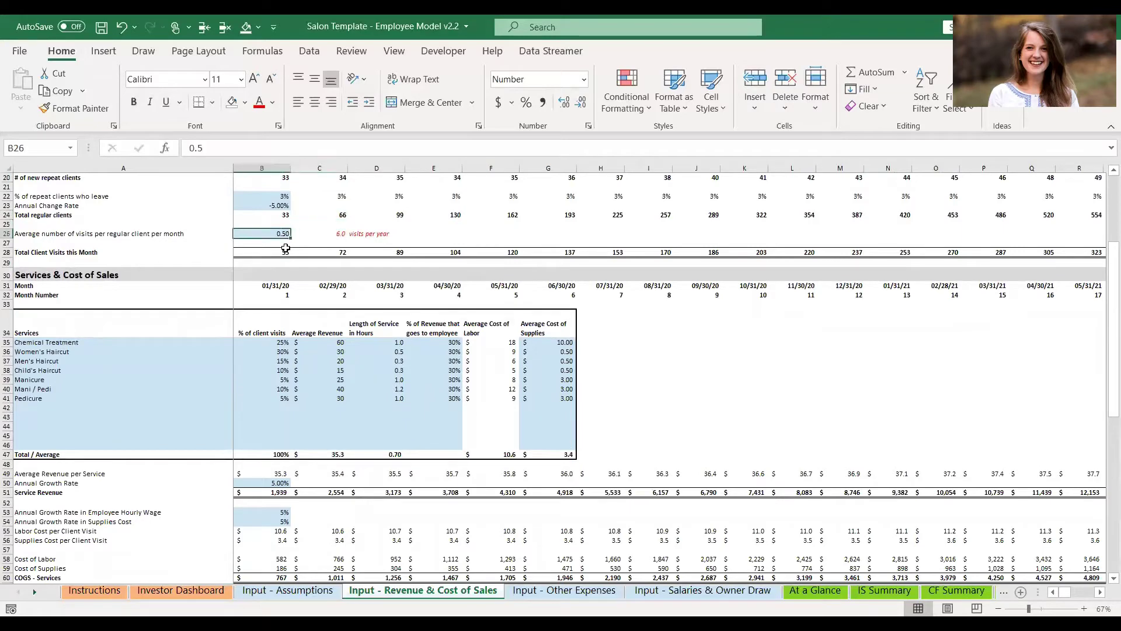
scroll(286, 248, down, 1)
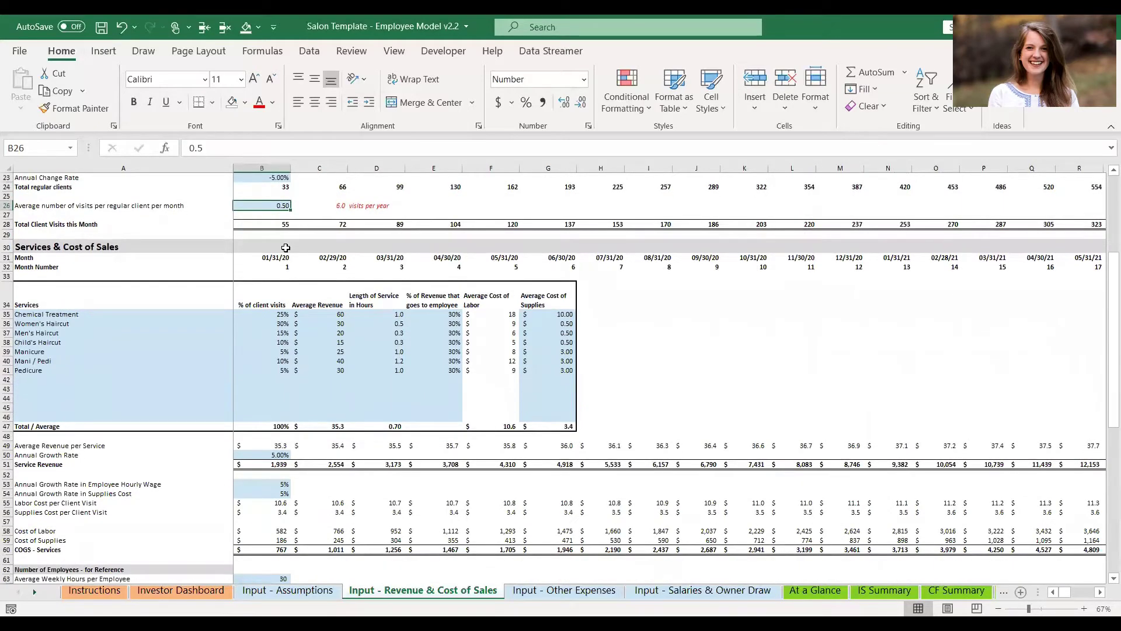
key(Right)
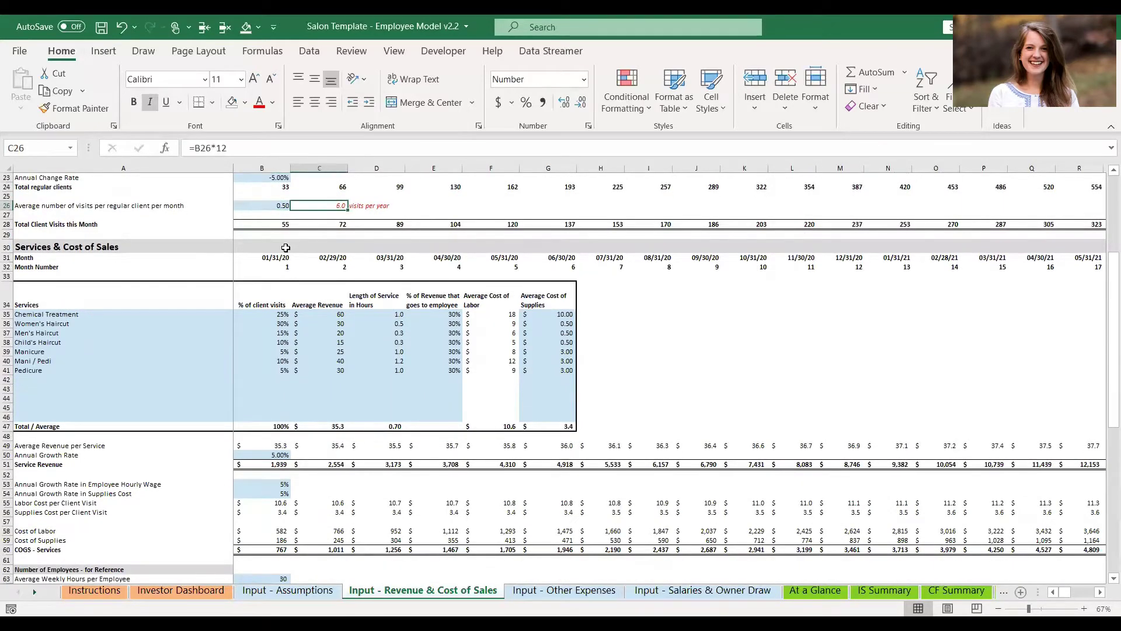
key(Left)
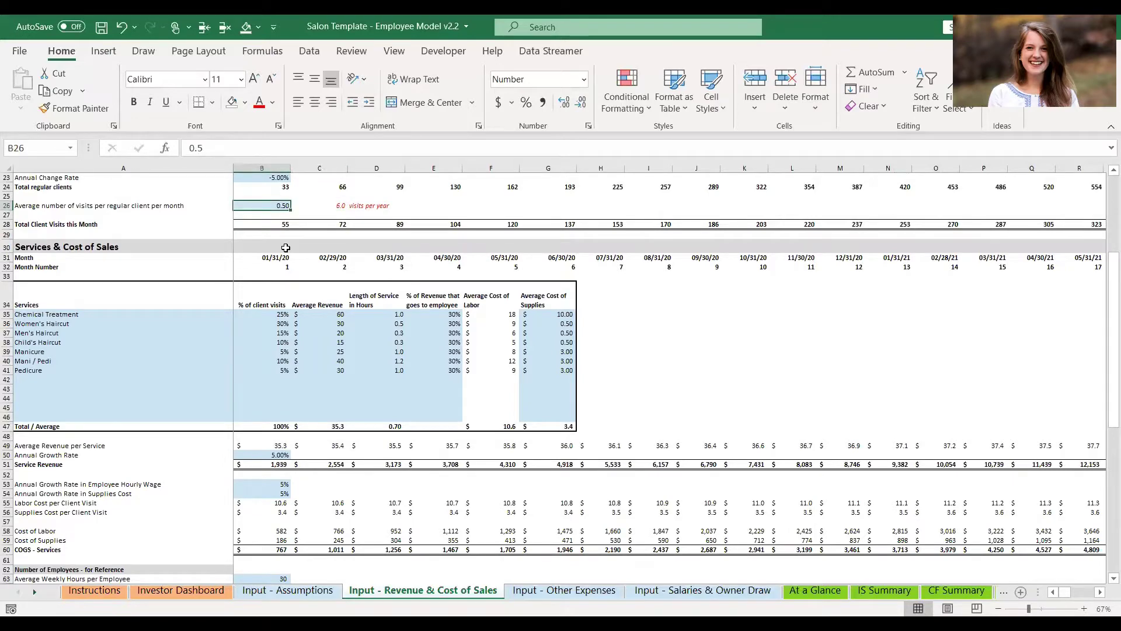
text(1)
key(Right)
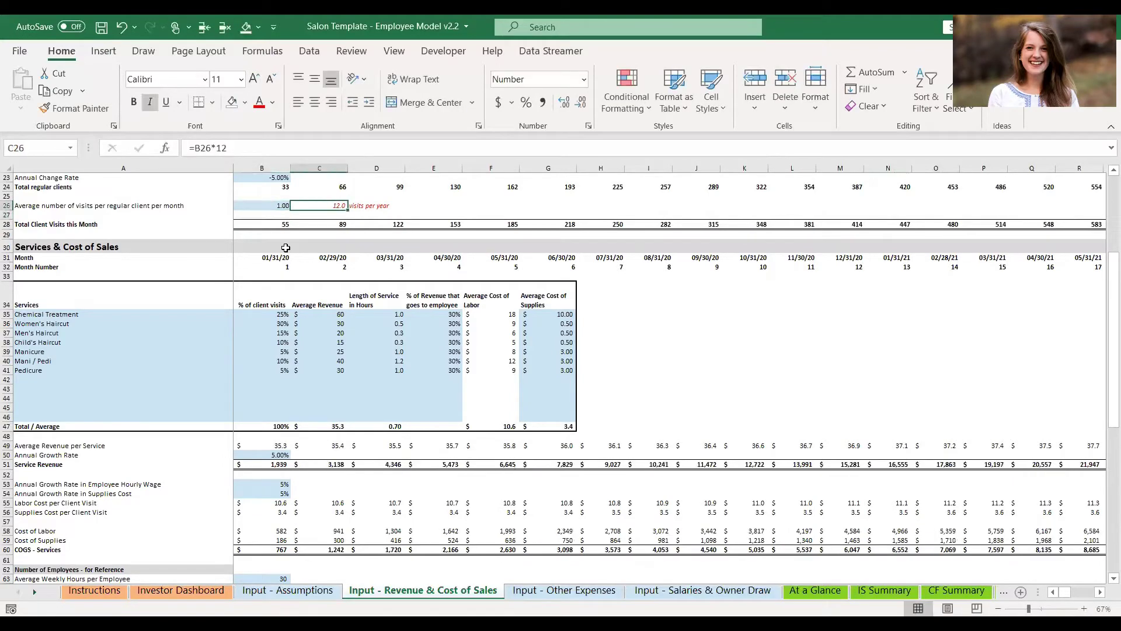
key(Left)
text(0.5)
key(Return)
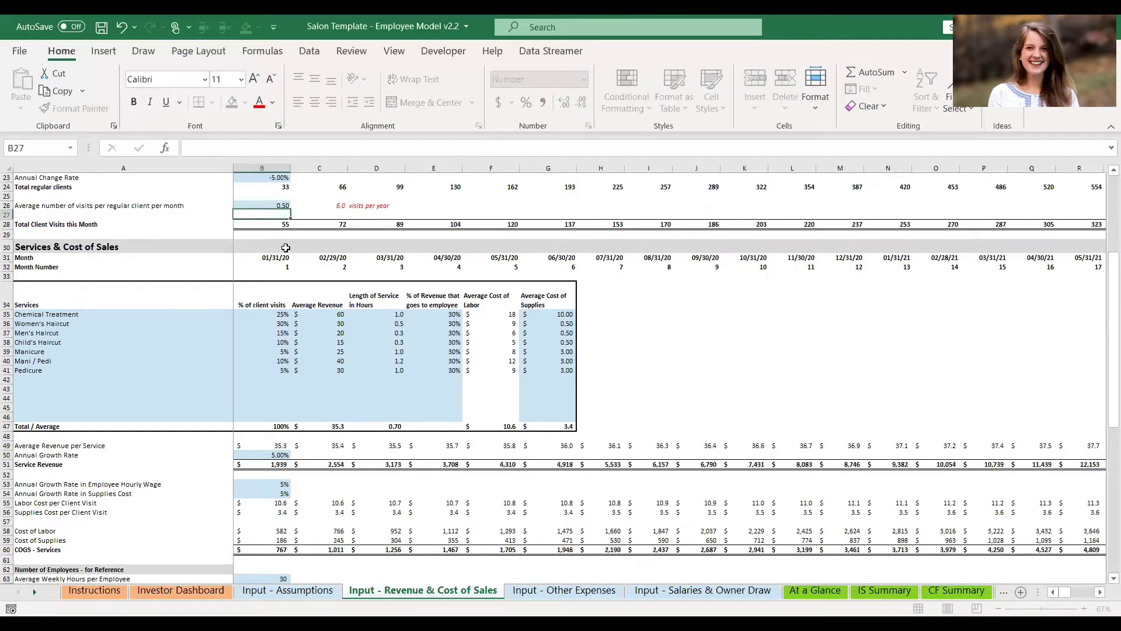
scroll(286, 247, down, 2)
scroll(286, 247, down, 3)
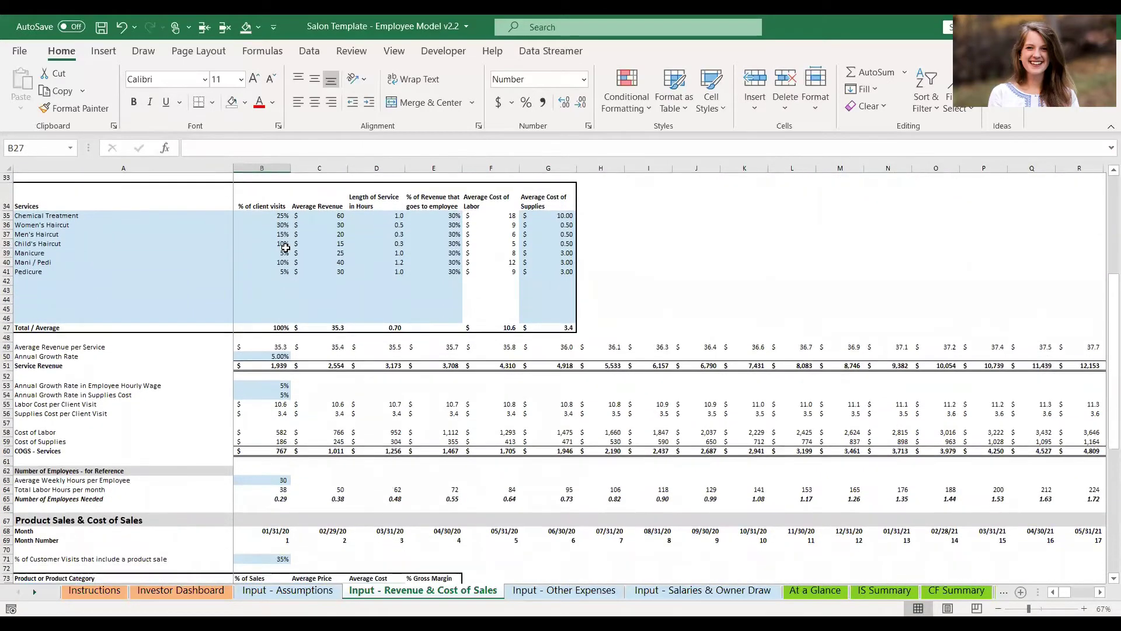
scroll(285, 247, up, 1)
scroll(285, 248, up, 1)
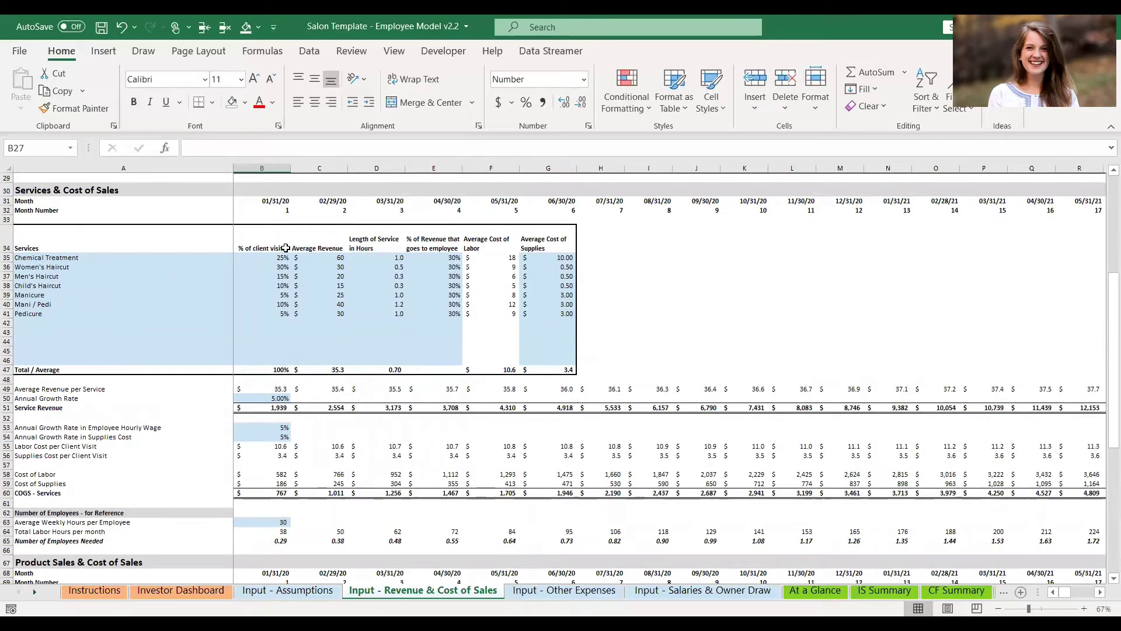
scroll(286, 248, down, 1)
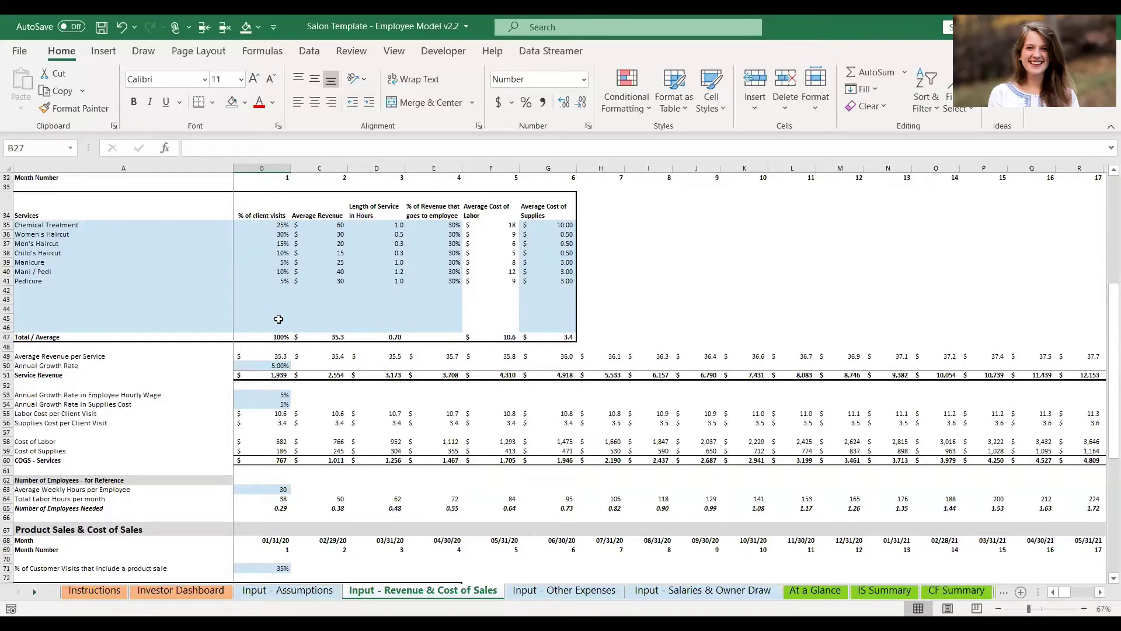
click(280, 338)
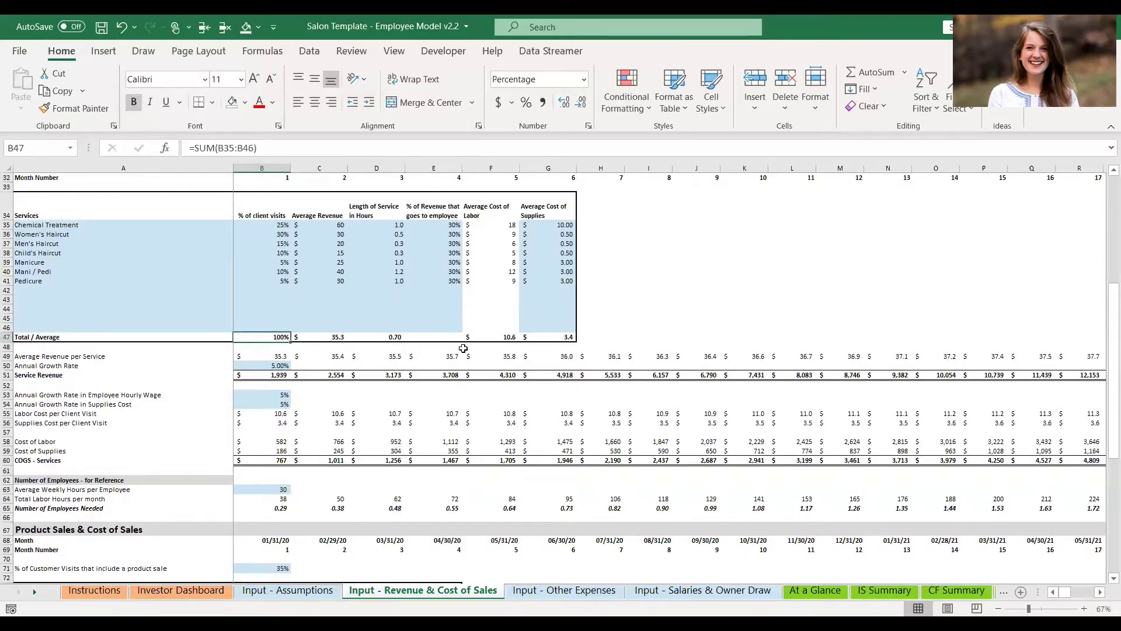
key(Right)
key(Up)
key(Up)
key(Up)
key(Up)
key(Up)
key(Up)
key(Up)
key(Up)
key(Up)
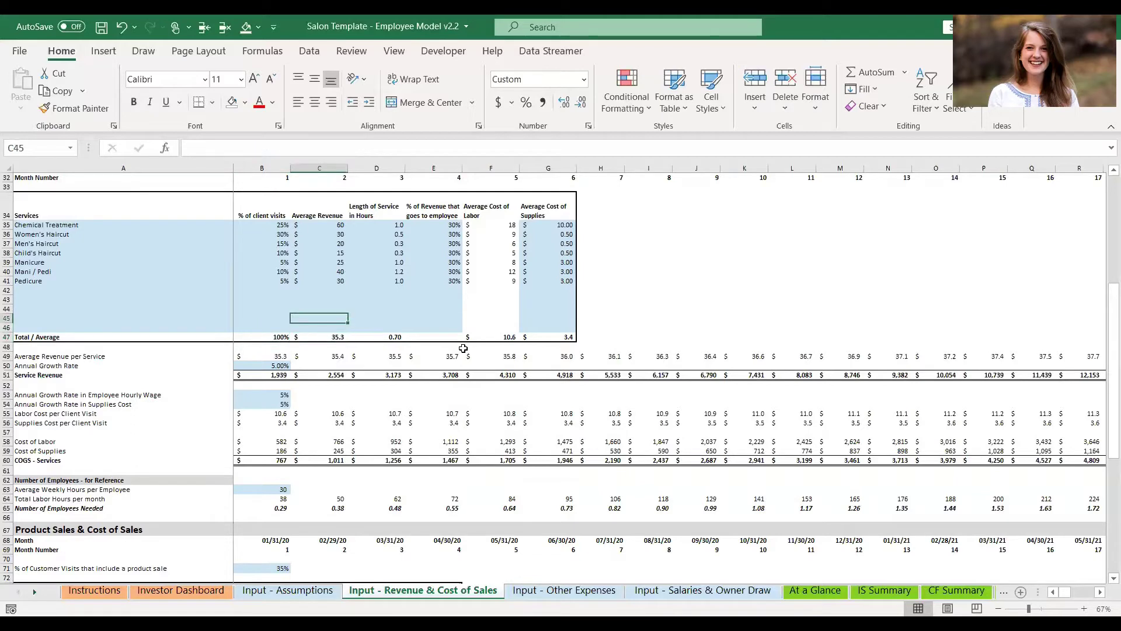
key(Down)
key(Down)
key(Down)
key(Down)
key(Down)
key(Down)
key(Down)
key(Down)
key(Down)
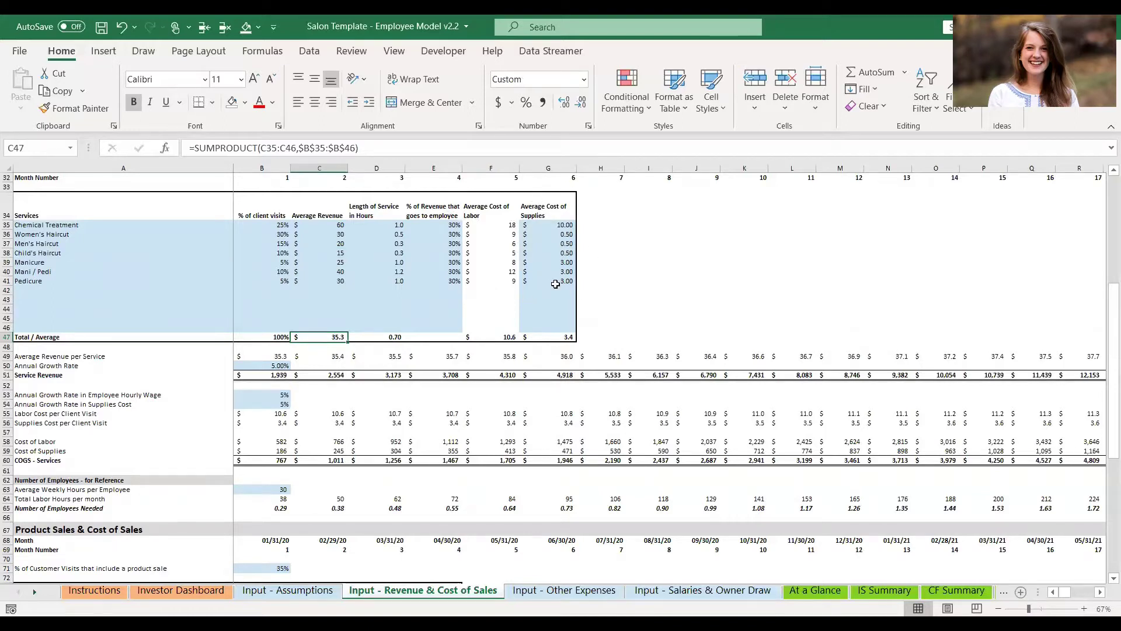
click(557, 225)
key(Down)
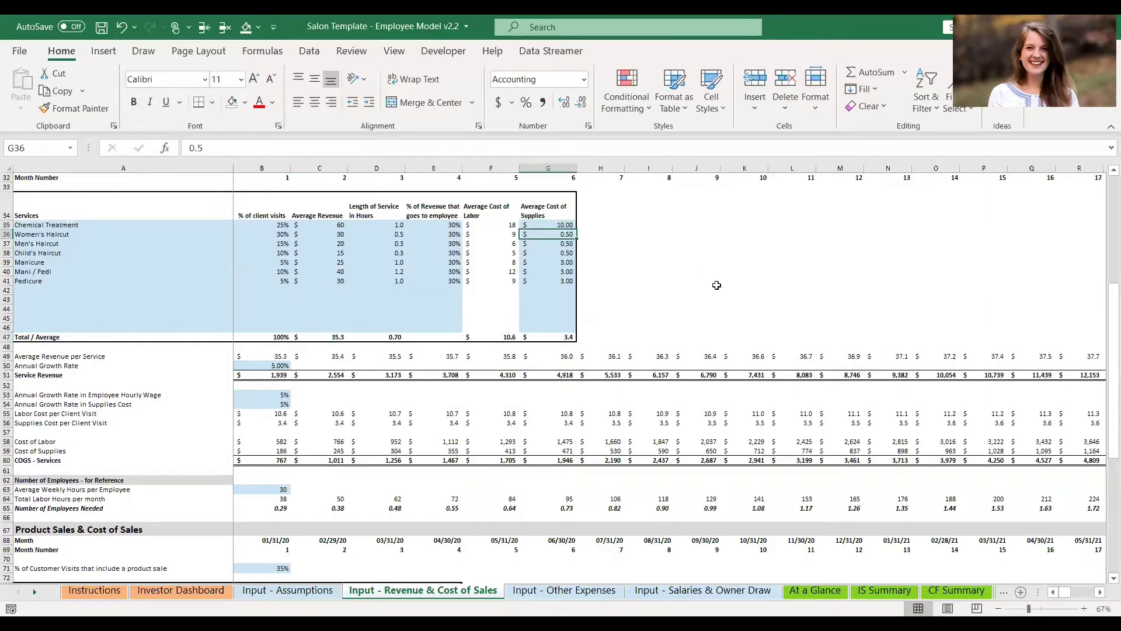
scroll(717, 285, down, 3)
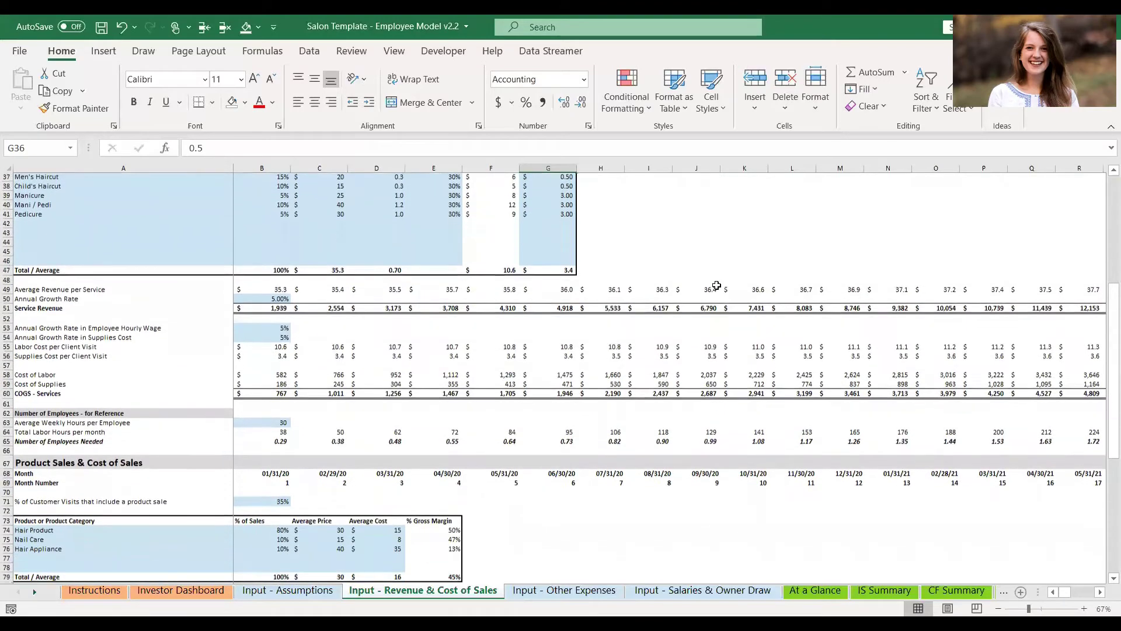
scroll(716, 285, down, 2)
click(295, 243)
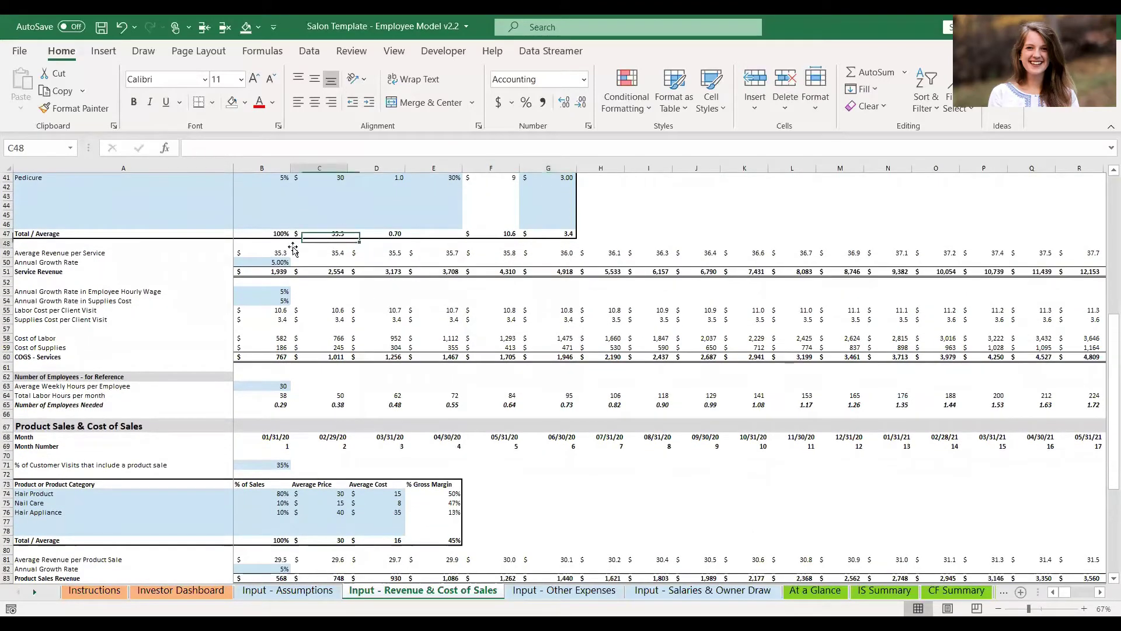
click(291, 251)
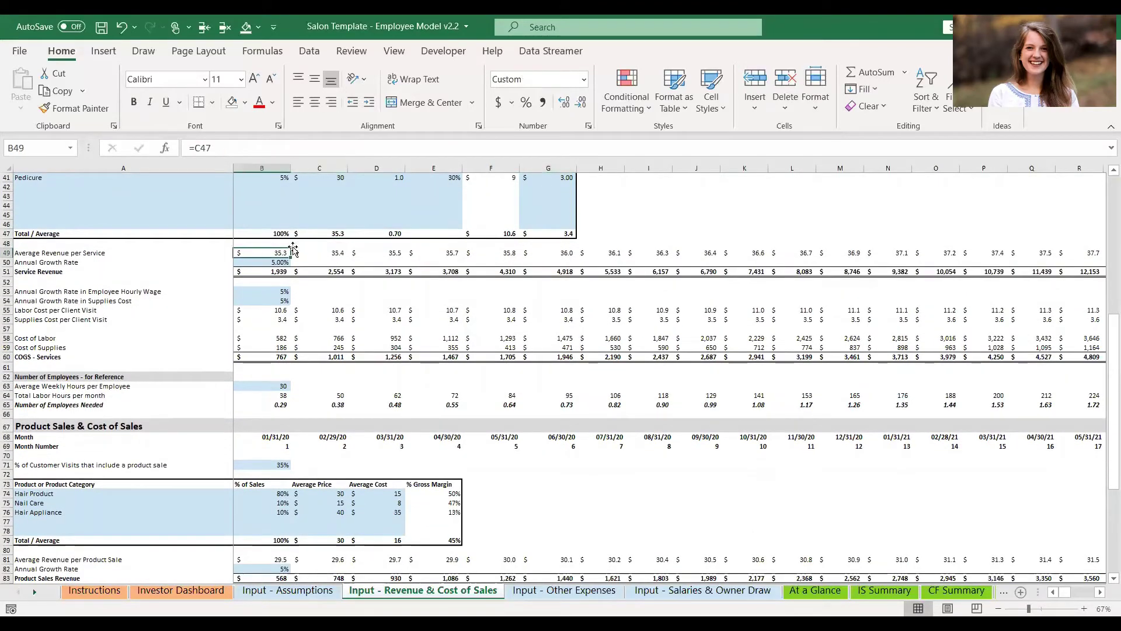
scroll(294, 249, up, 3)
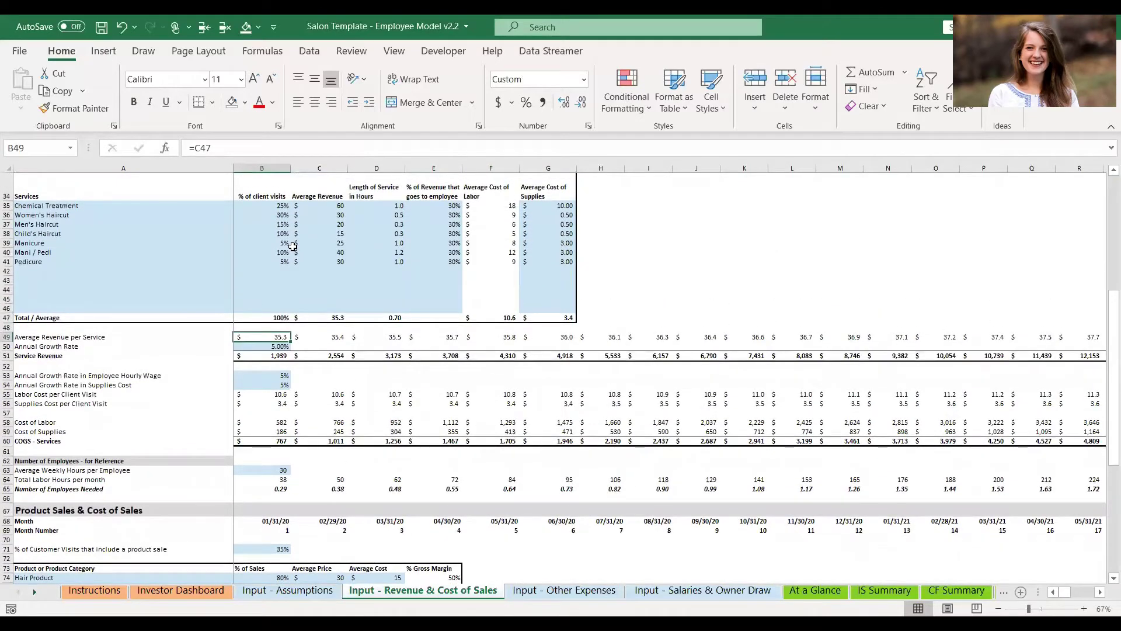
scroll(294, 248, down, 3)
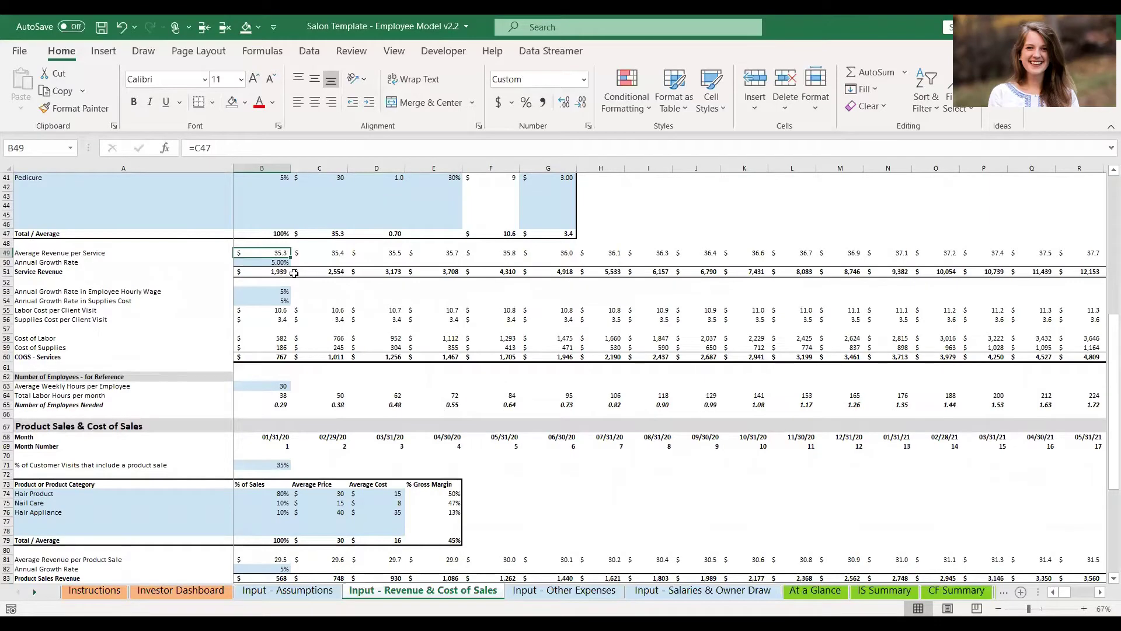
scroll(294, 273, up, 3)
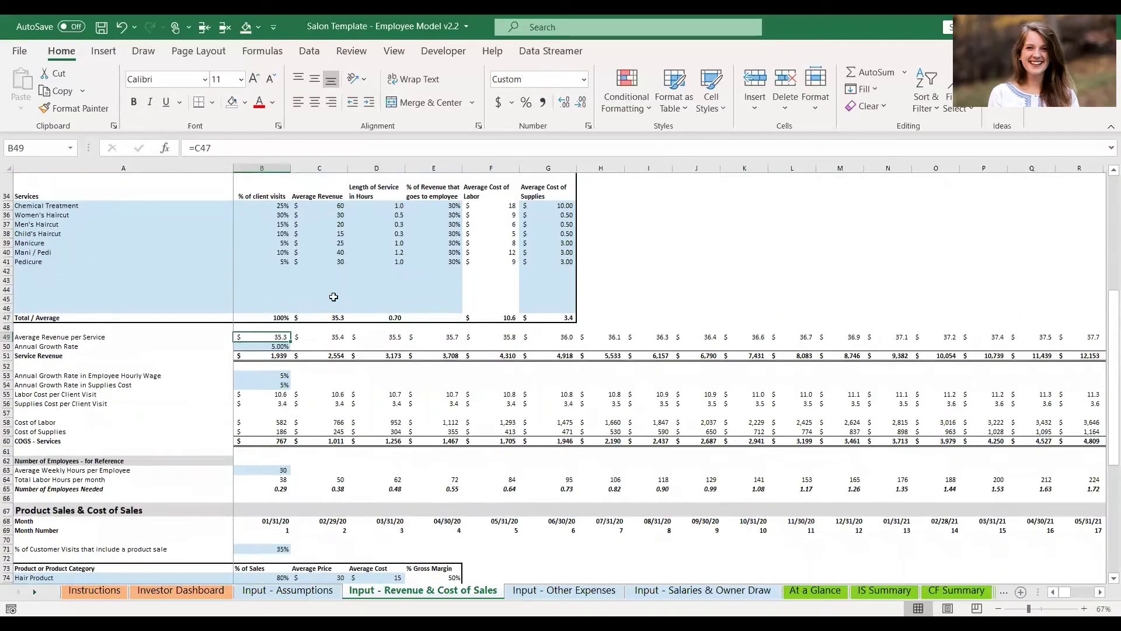
scroll(386, 303, down, 3)
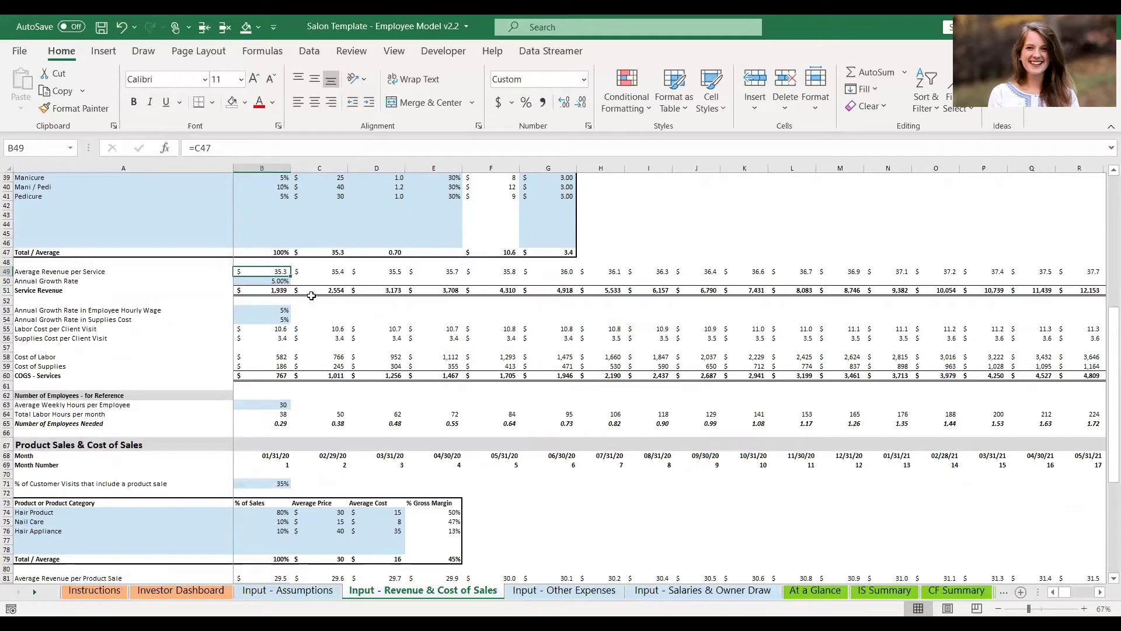
click(288, 291)
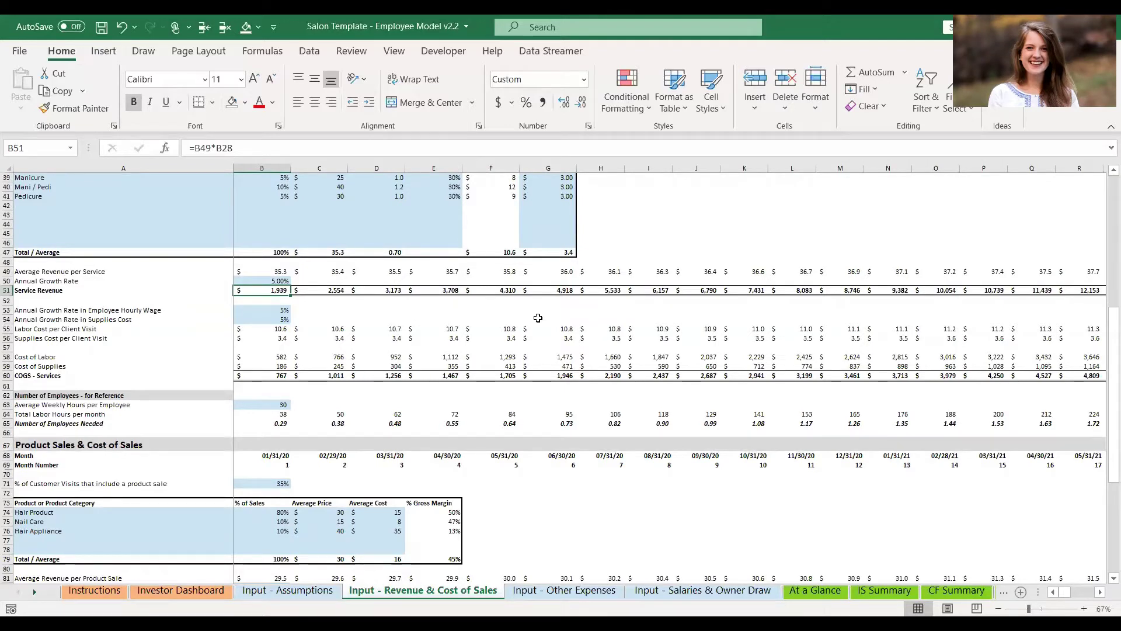
Step: Review the hourly wage growth rate and the labor (10.6) and supplies (3.4) cost-per-visit formulas
scroll(382, 335, down, 2)
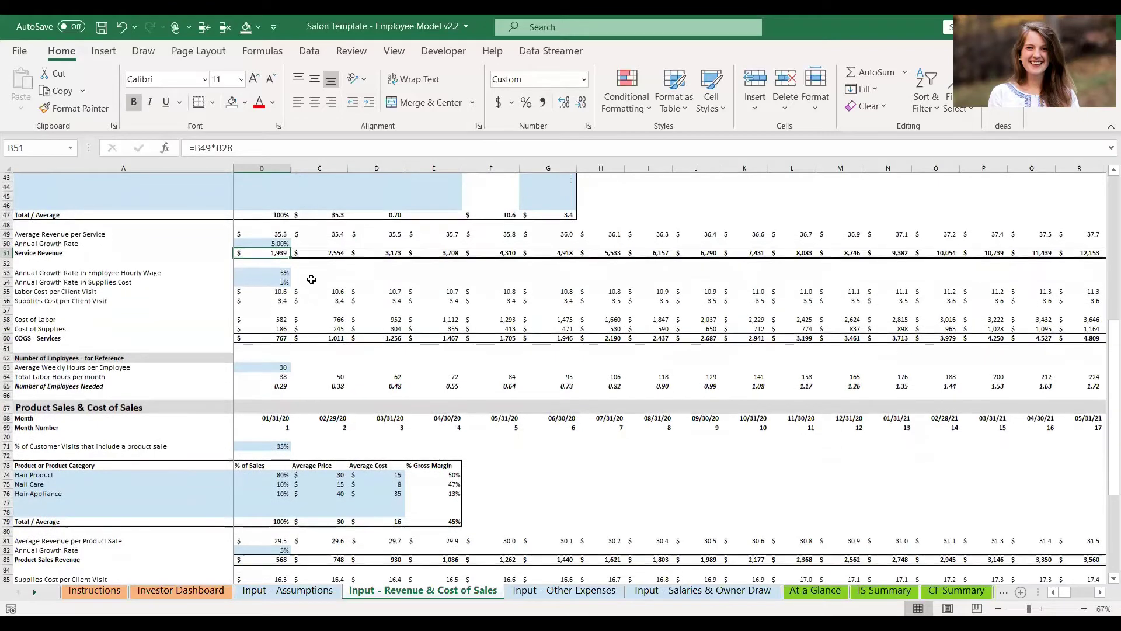
click(280, 276)
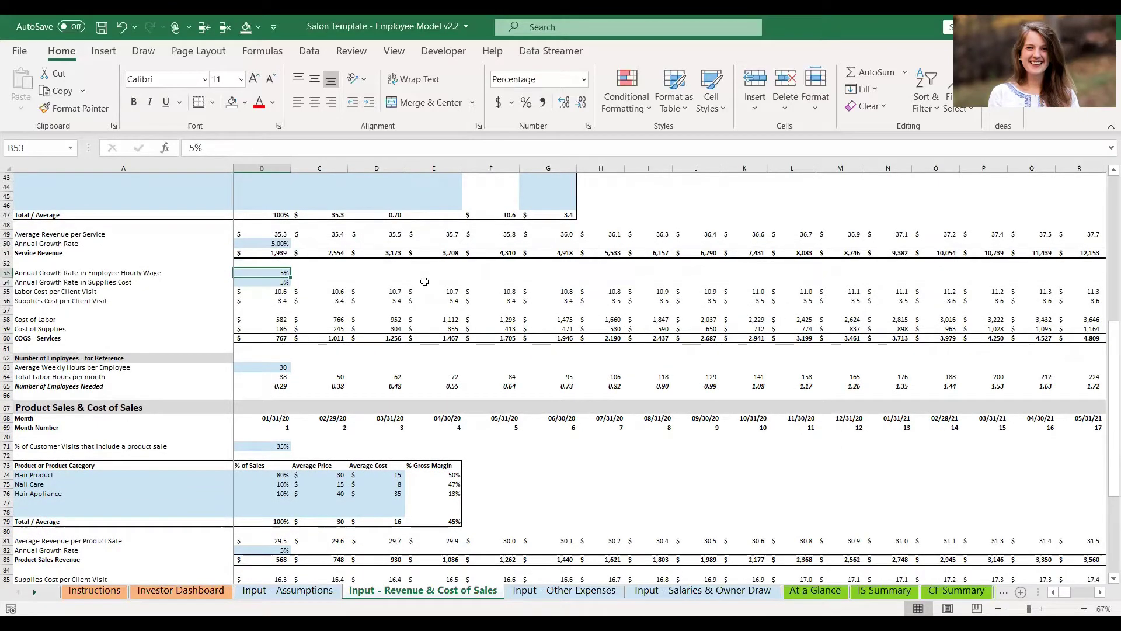
scroll(425, 282, up, 3)
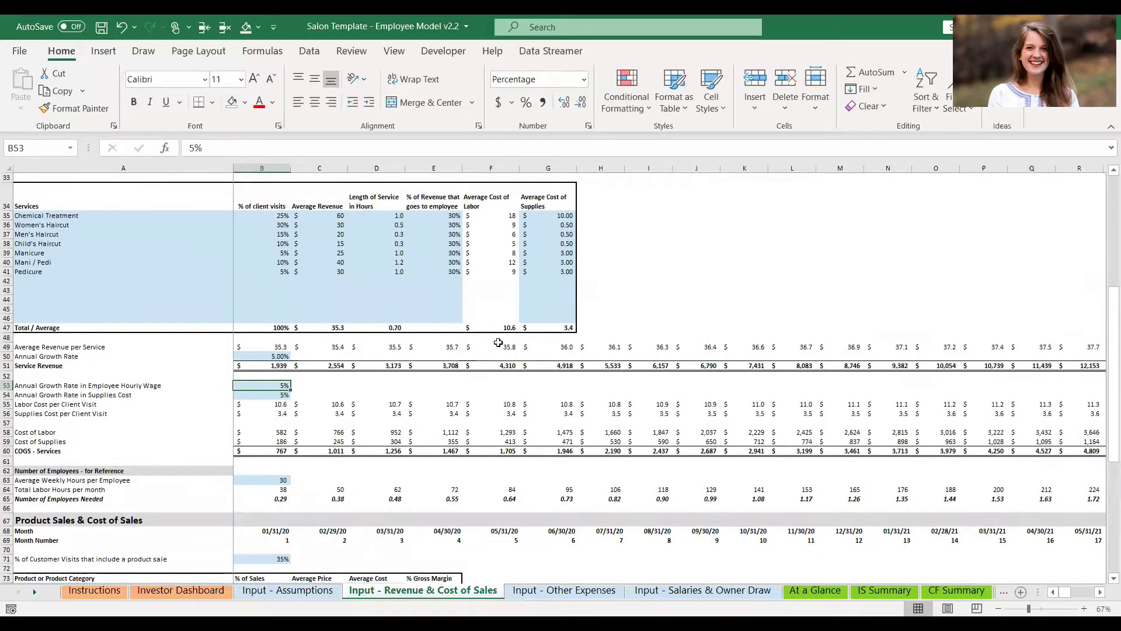
scroll(503, 218, down, 3)
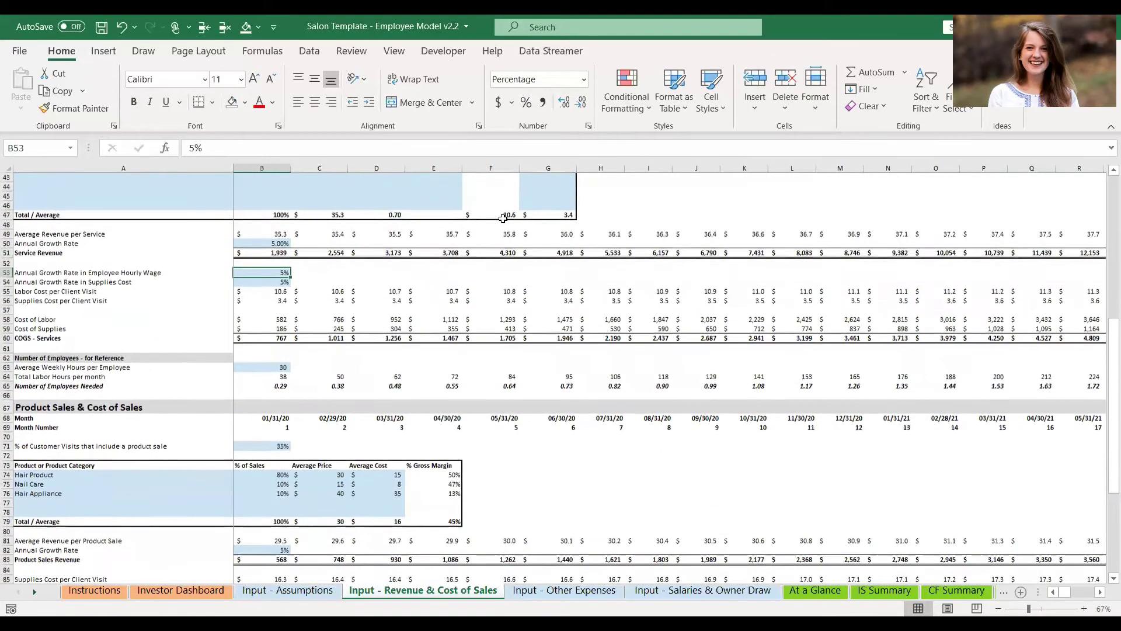
key(Down)
key(Down)
key(Down)
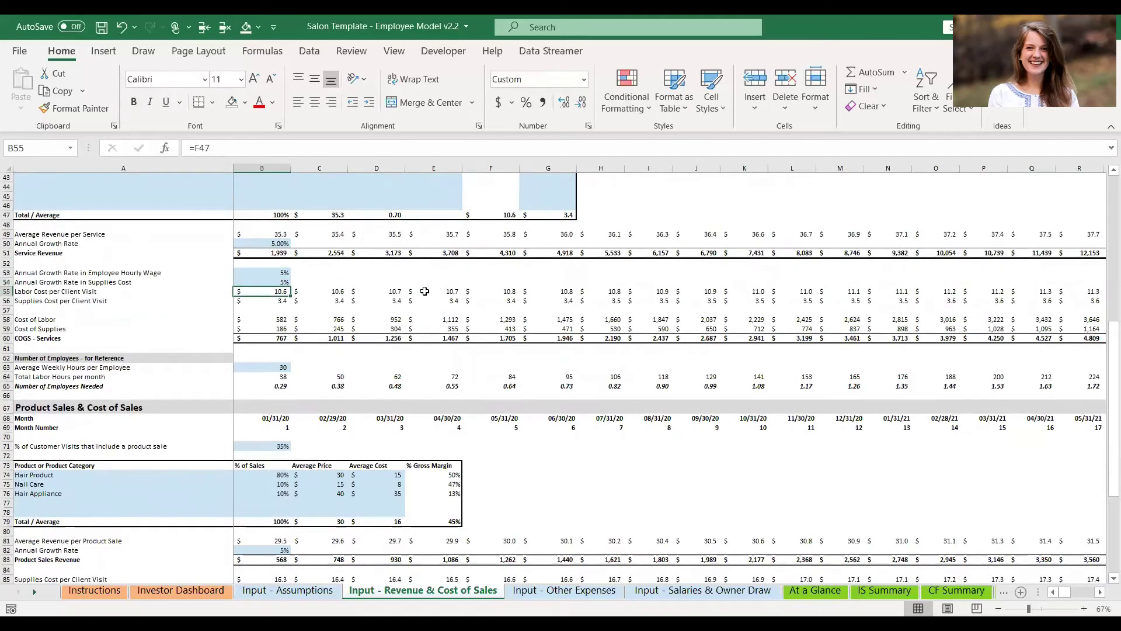
scroll(425, 291, up, 5)
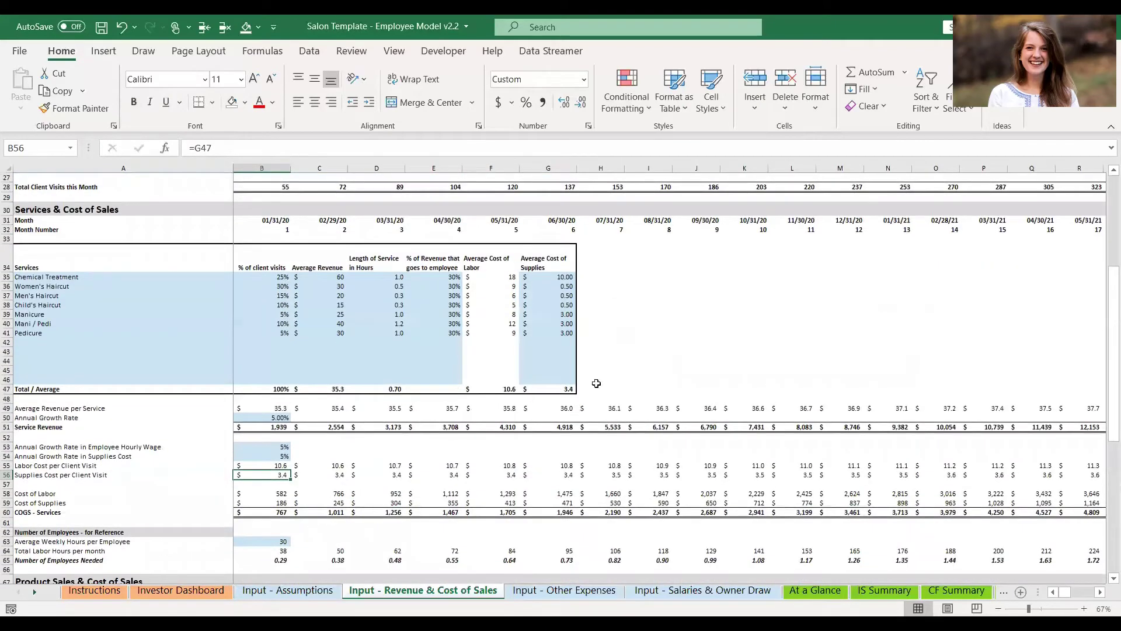
scroll(538, 363, down, 3)
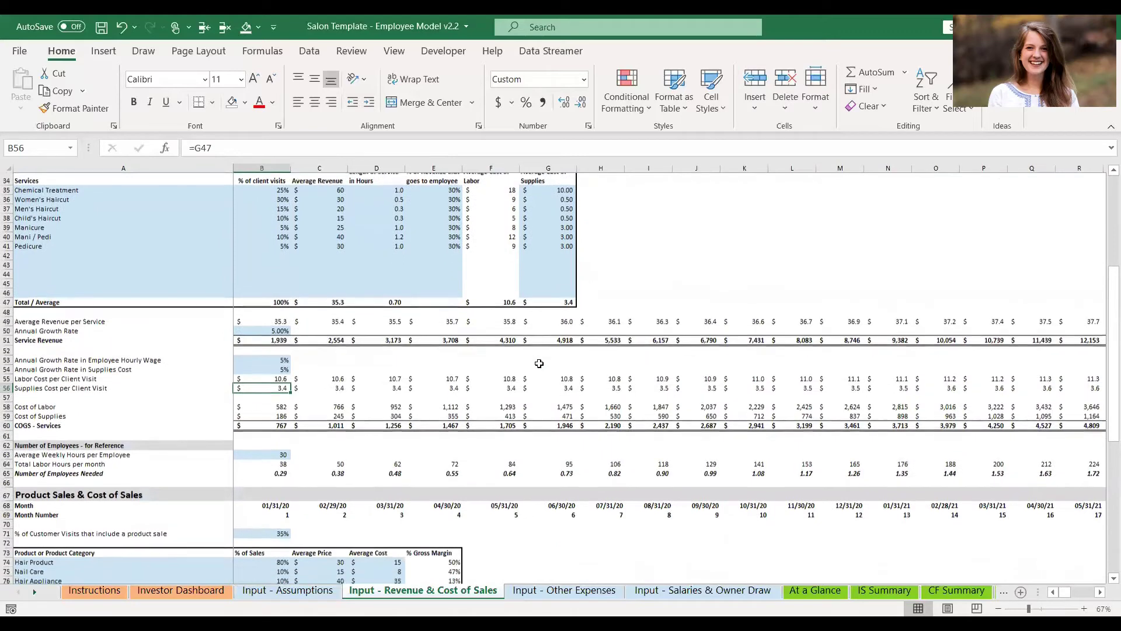
scroll(539, 364, down, 4)
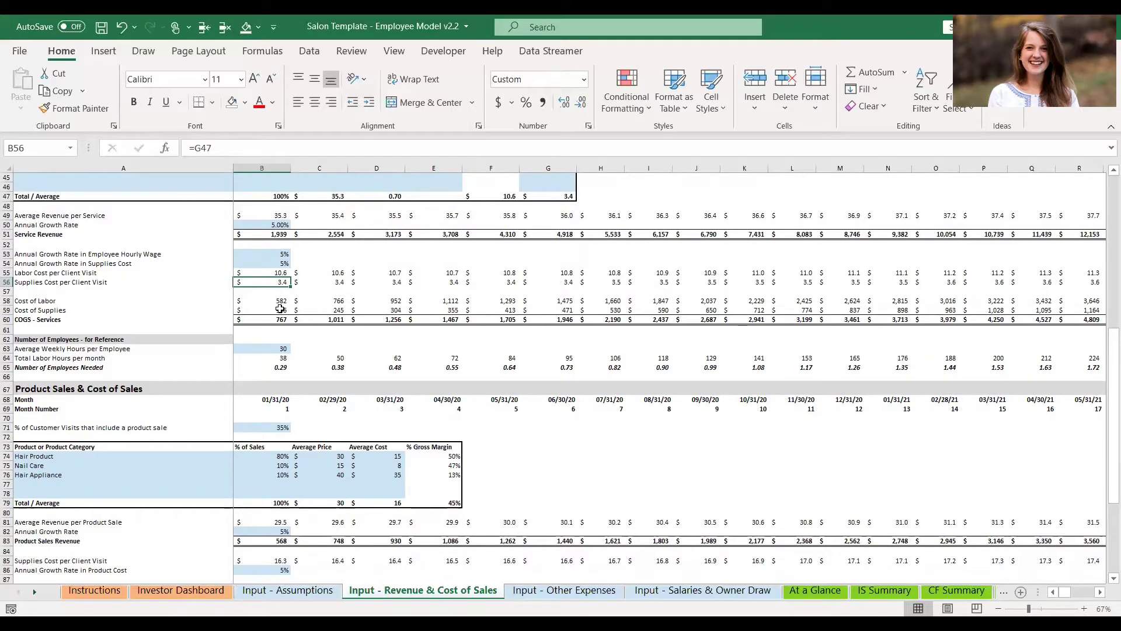
scroll(281, 308, down, 3)
scroll(280, 309, down, 2)
click(268, 228)
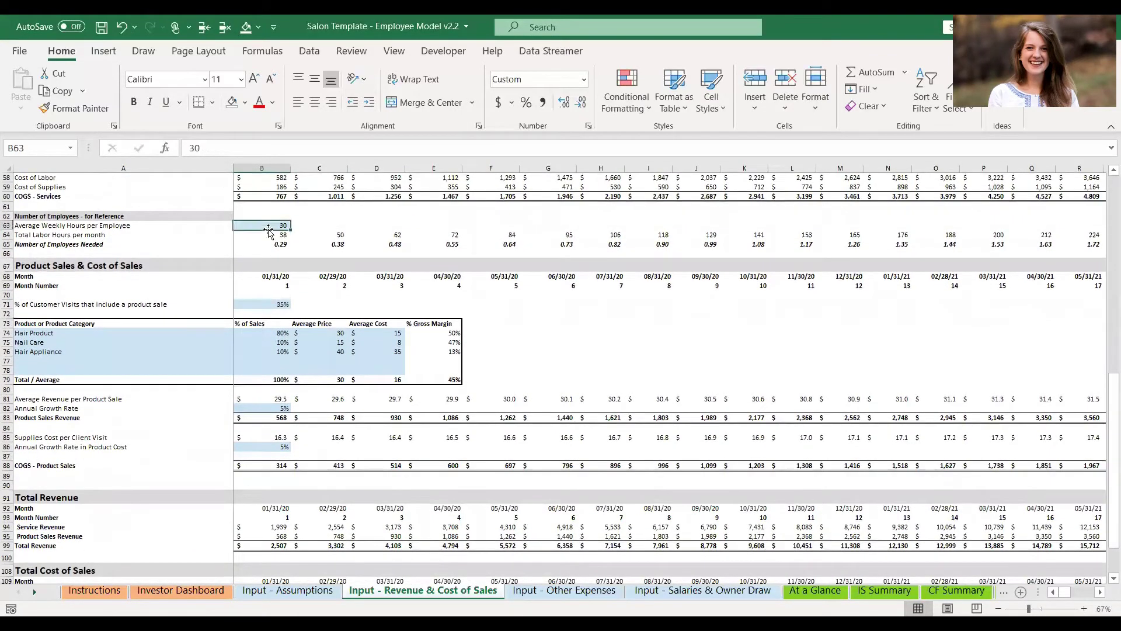
key(Down)
key(Down)
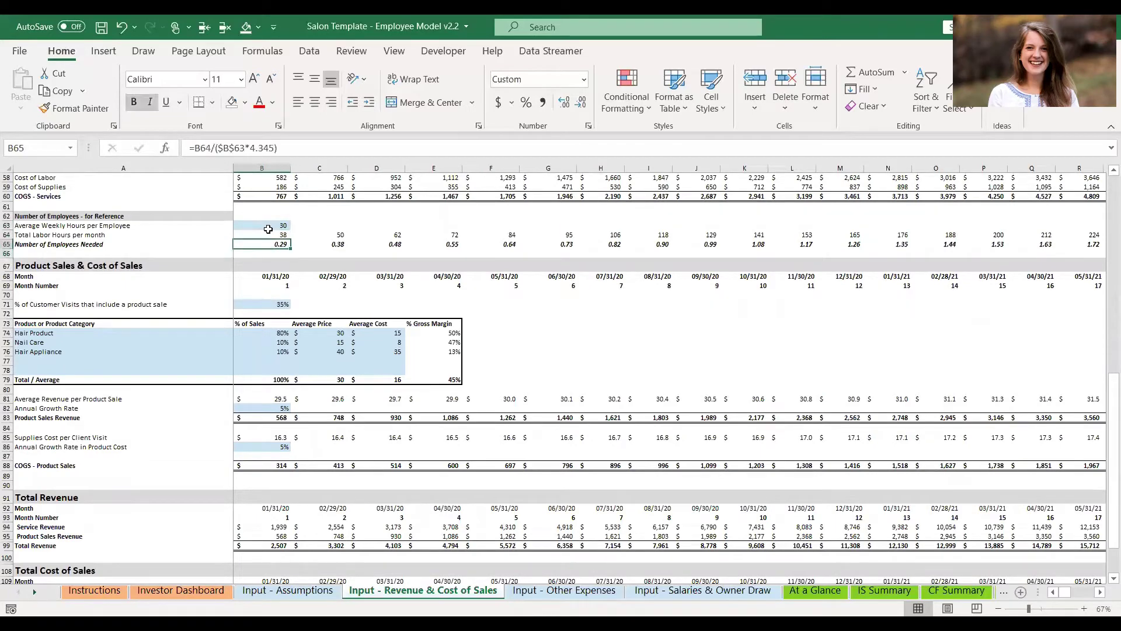
key(Right)
key(Right)
key(Right)
key(Right)
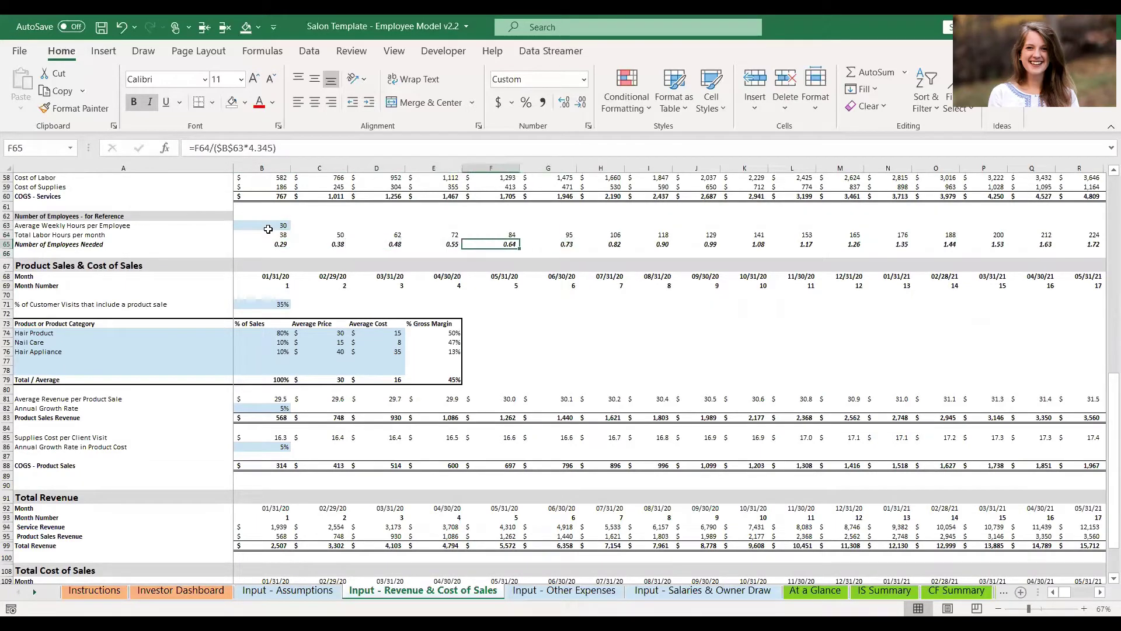
key(Left)
key(Left)
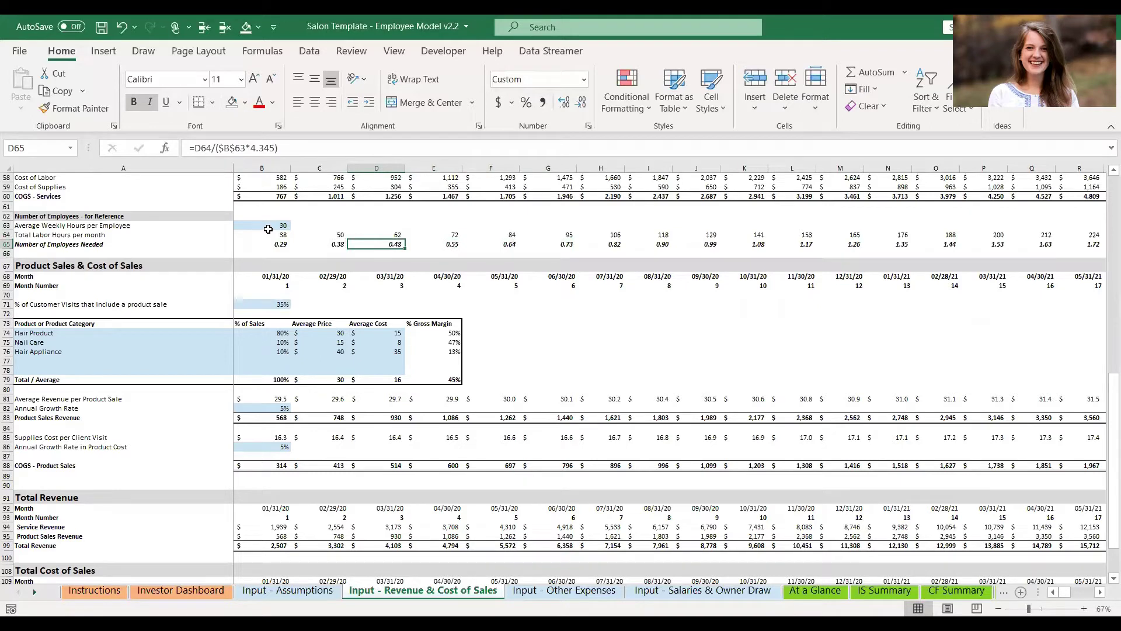
click(268, 229)
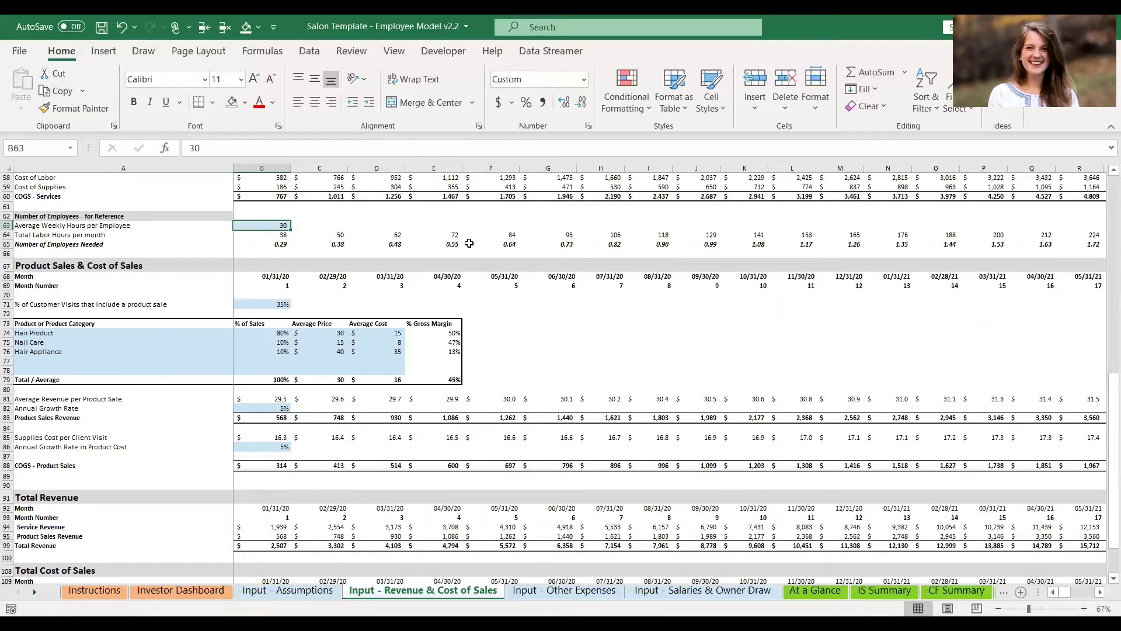
click(286, 244)
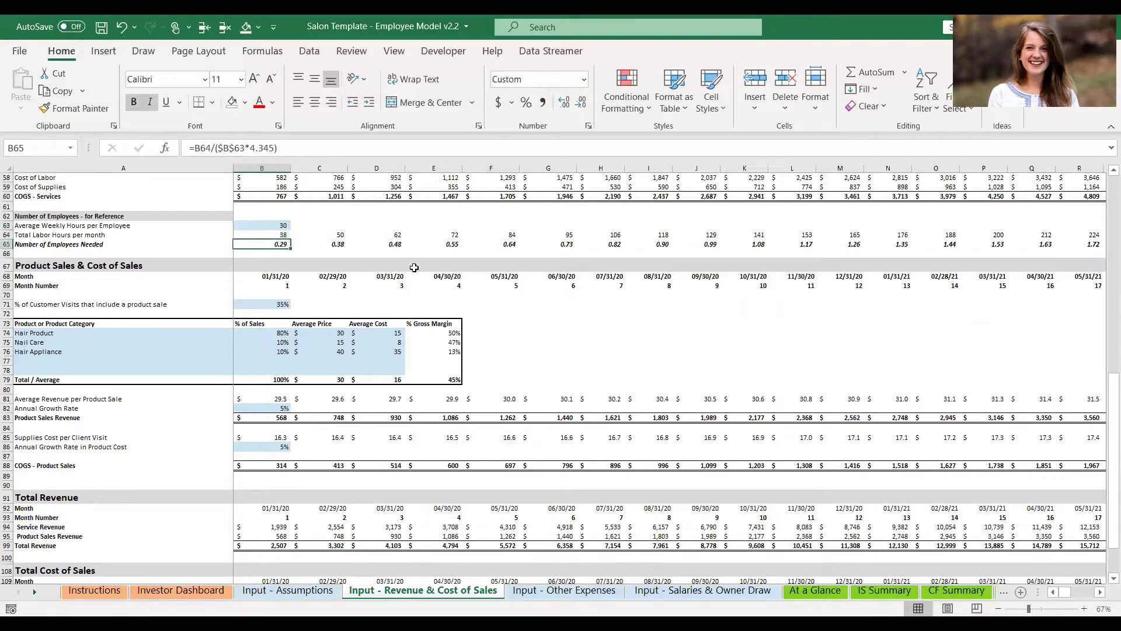
key(Right)
key(Right)
key(Right)
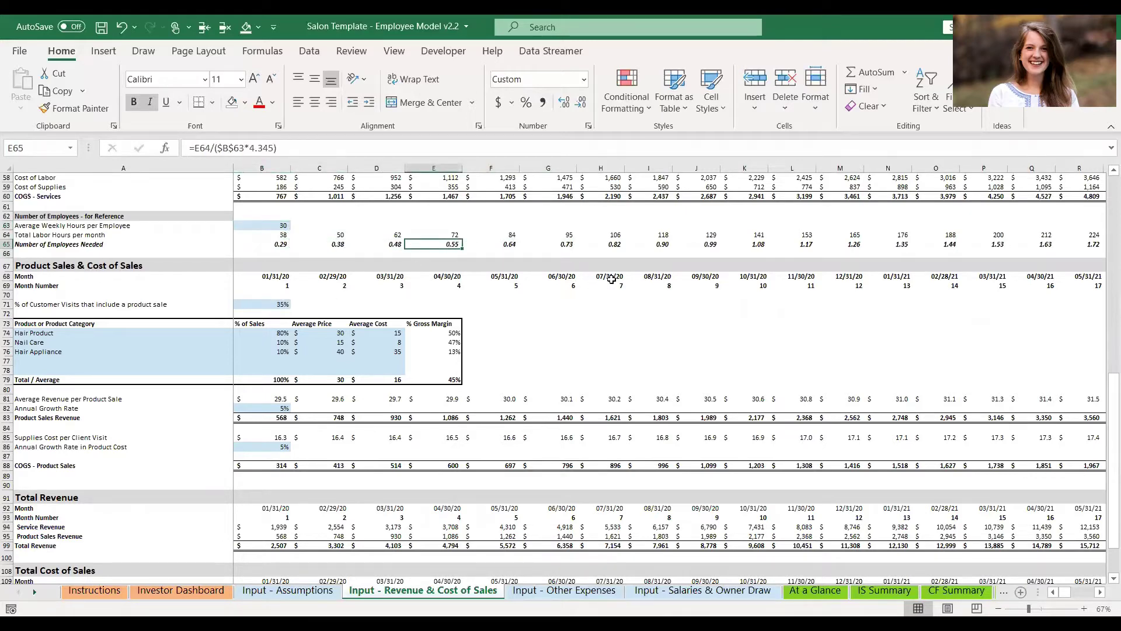
scroll(611, 280, right, 5)
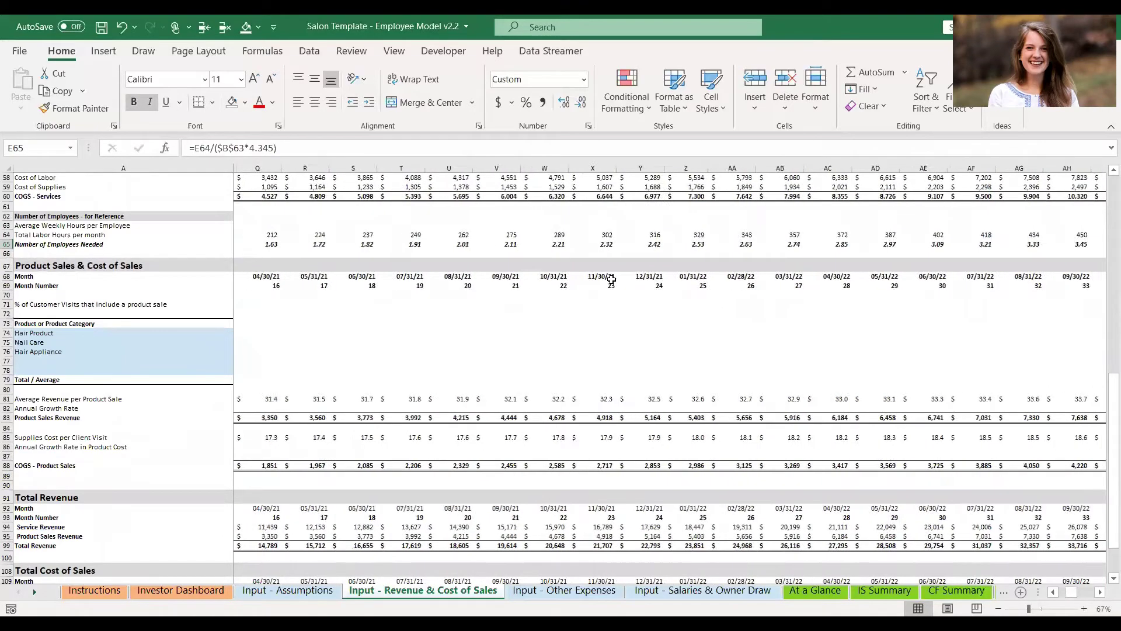
scroll(612, 279, right, 8)
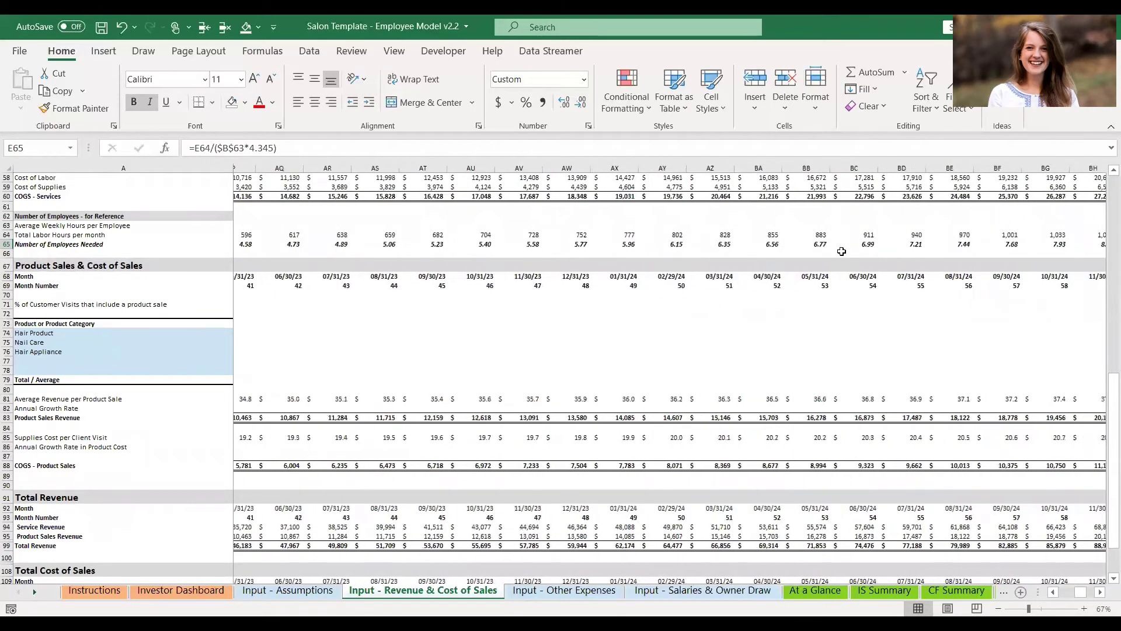
scroll(842, 251, right, 3)
scroll(842, 251, left, 15)
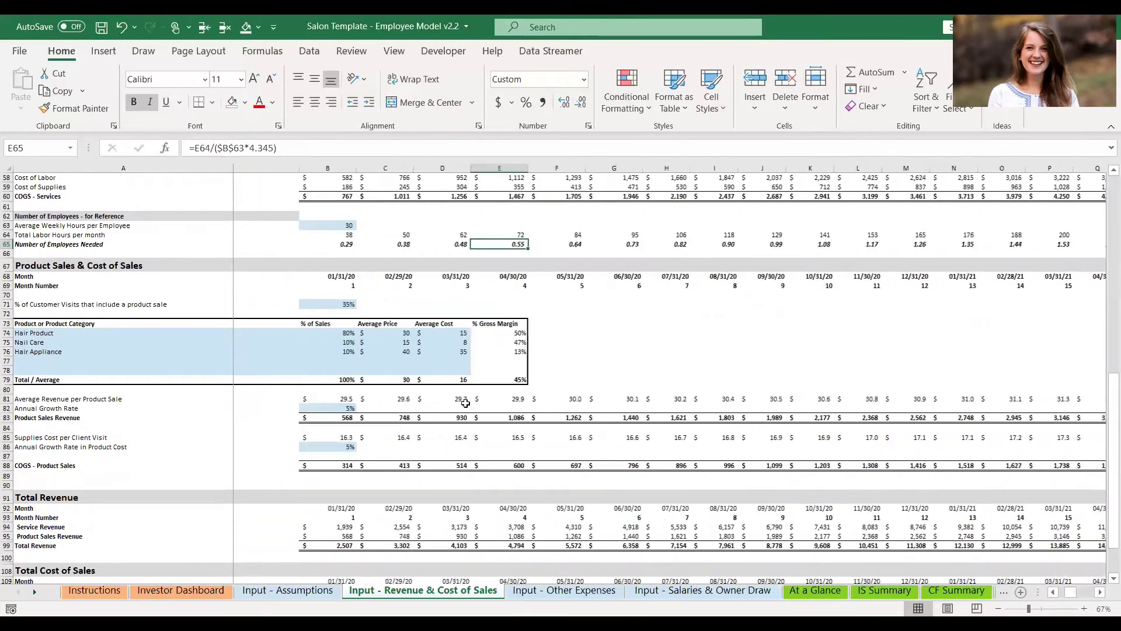
scroll(525, 392, down, 2)
scroll(525, 393, up, 6)
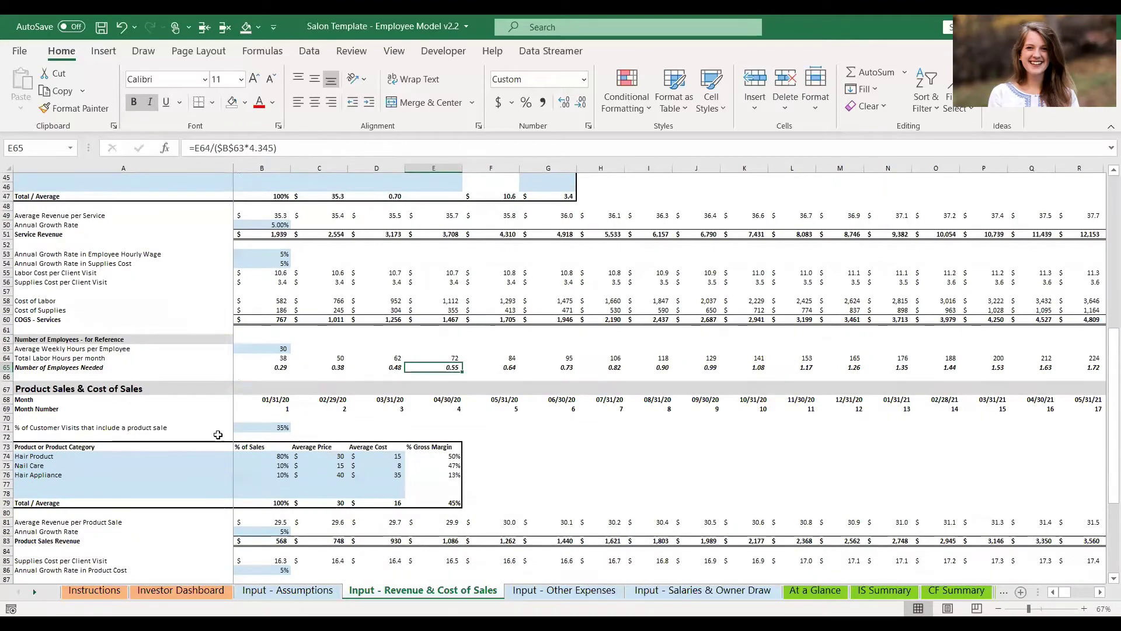
scroll(329, 428, down, 4)
scroll(328, 428, down, 3)
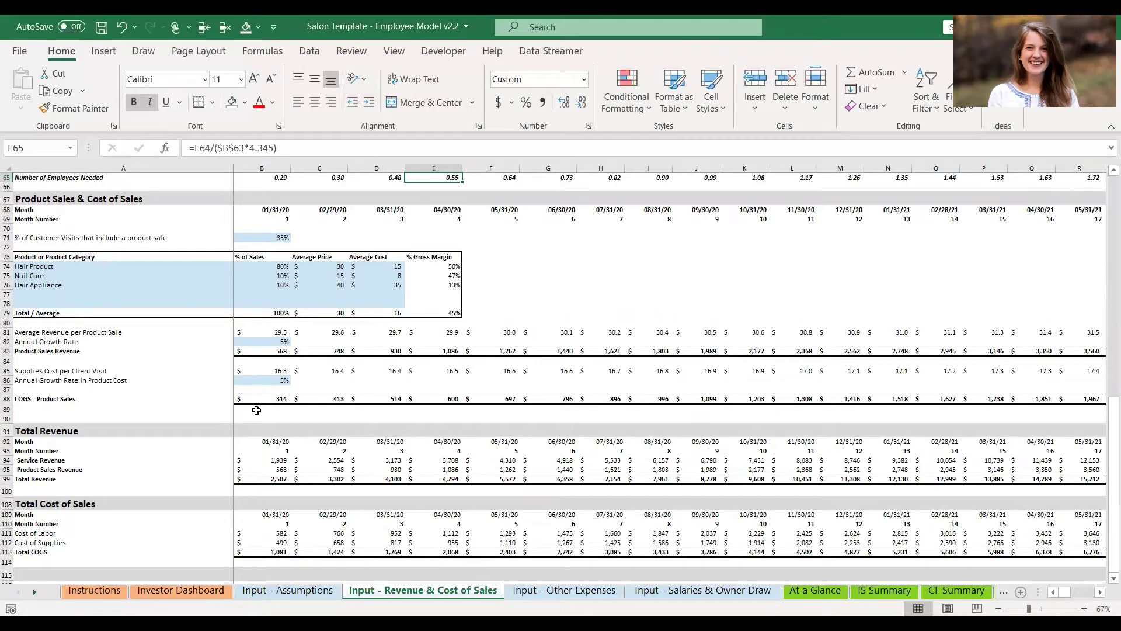
click(270, 237)
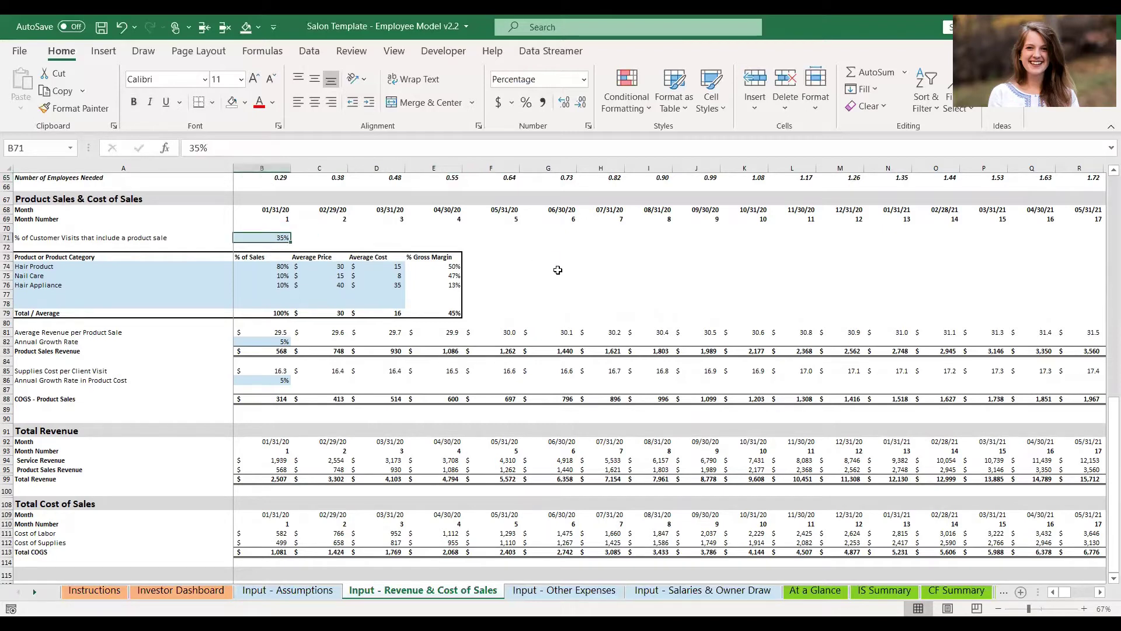
key(Down)
key(Down)
key(Down)
key(Down)
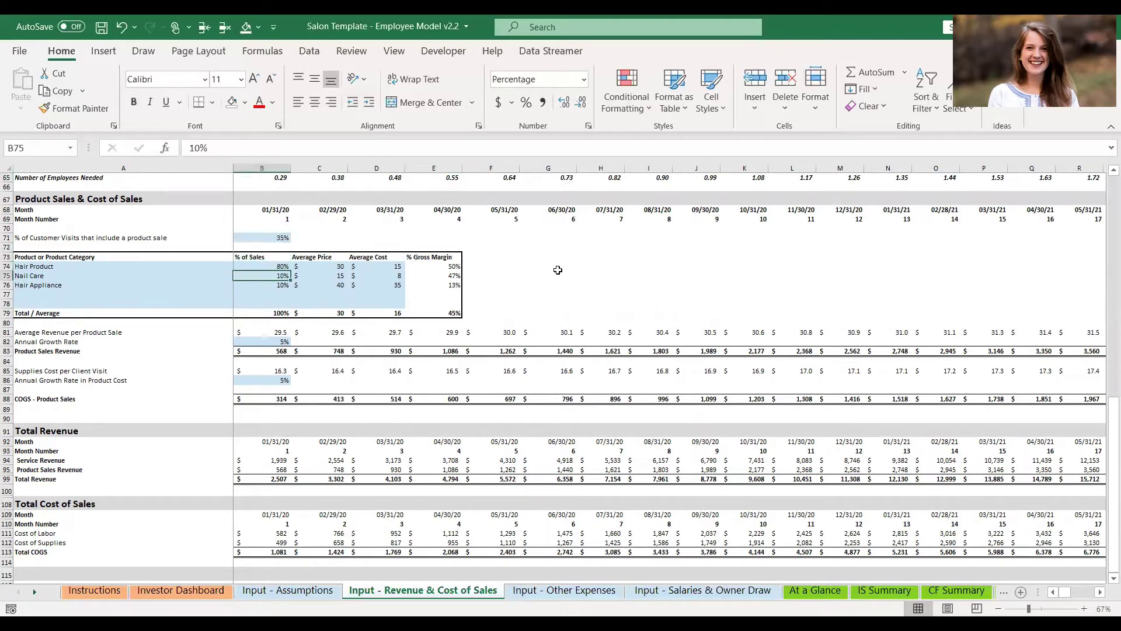
scroll(558, 270, down, 1)
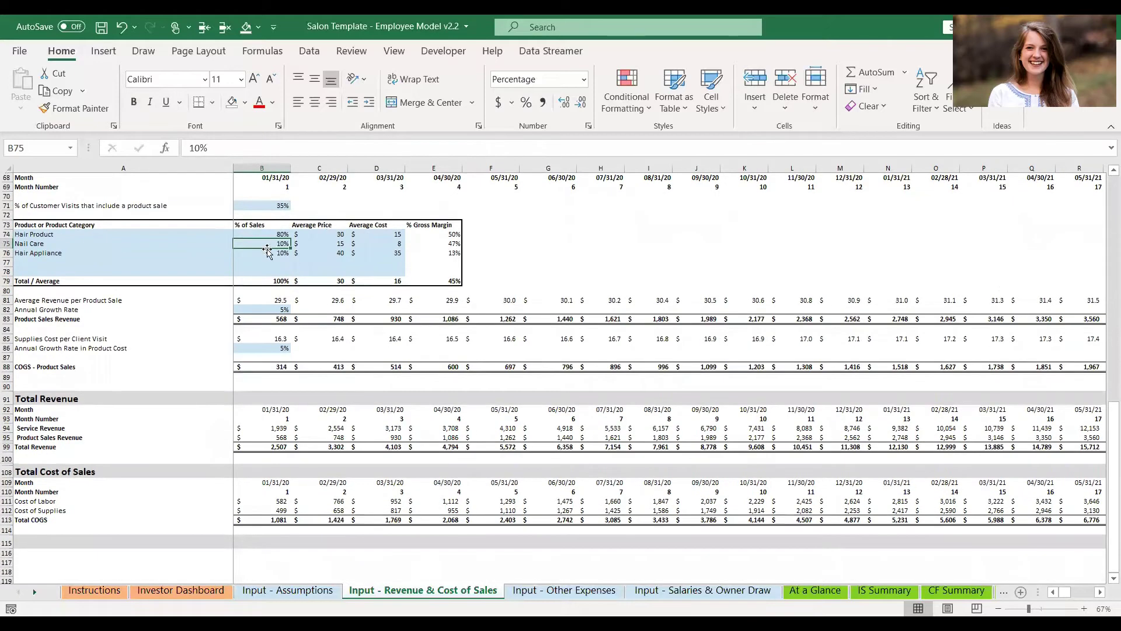
key(Left)
key(Down)
key(Down)
key(Down)
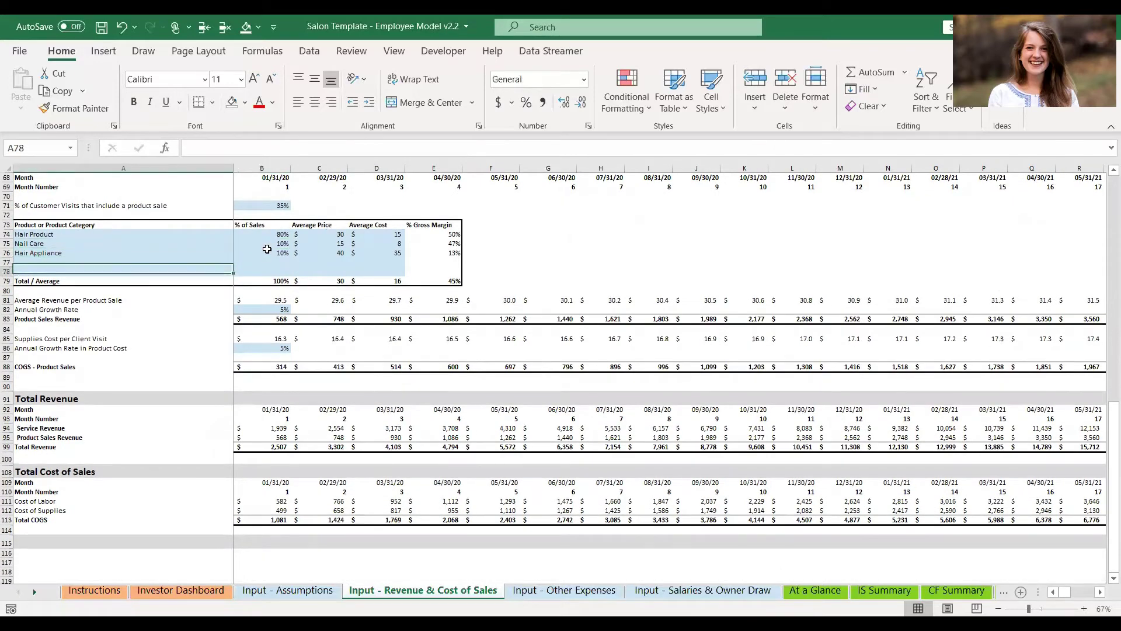
key(Right)
key(Up)
key(Up)
key(Left)
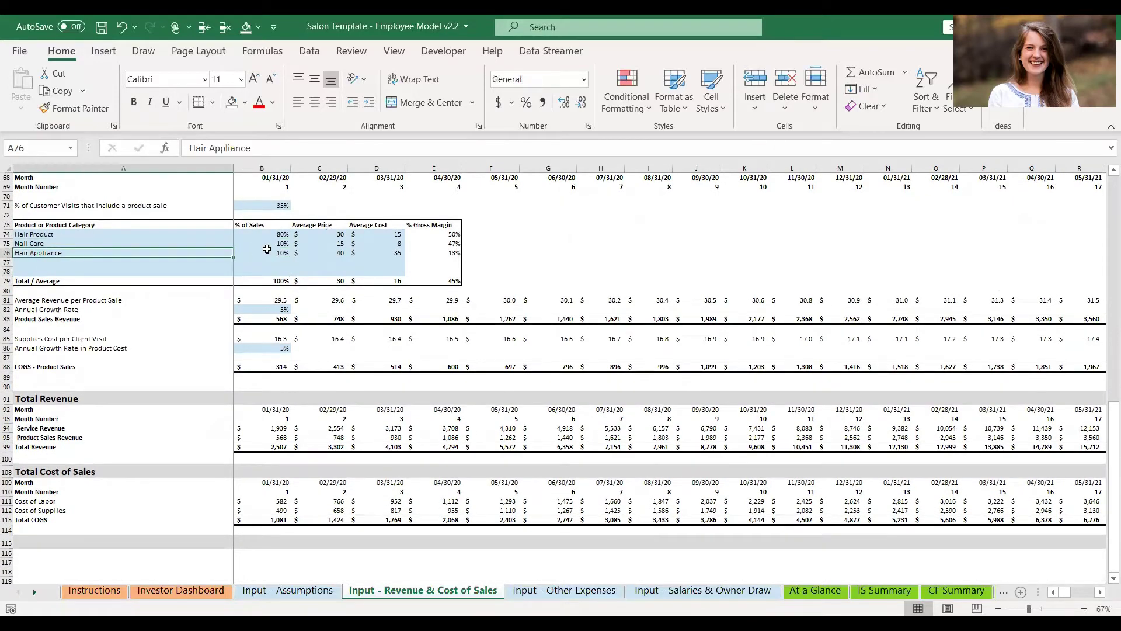
key(Down)
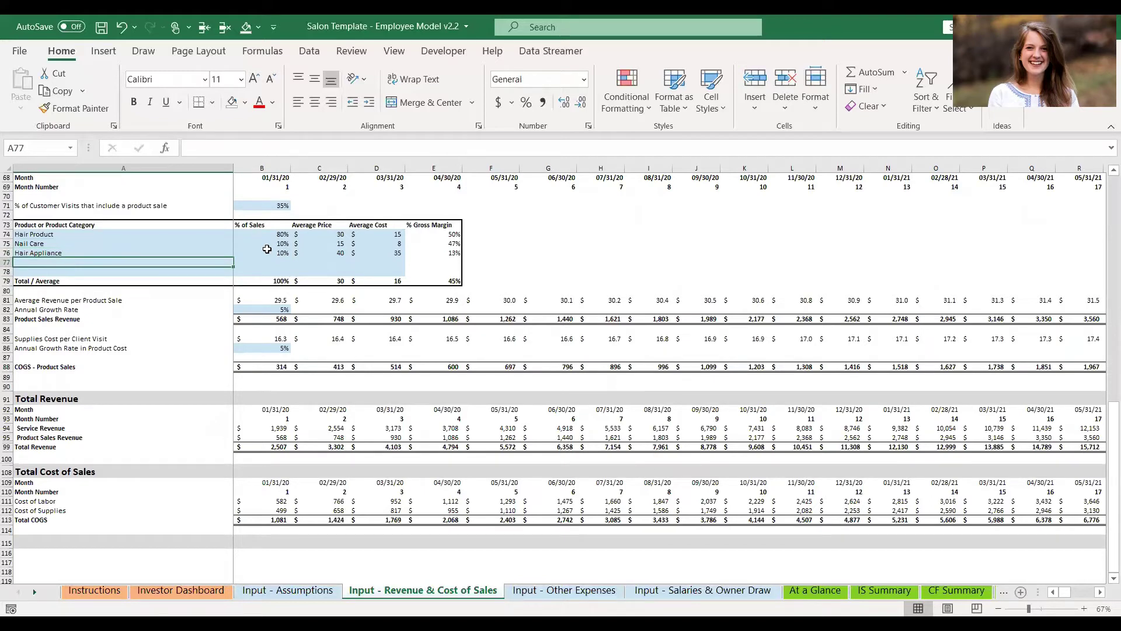
key(Right)
key(Up)
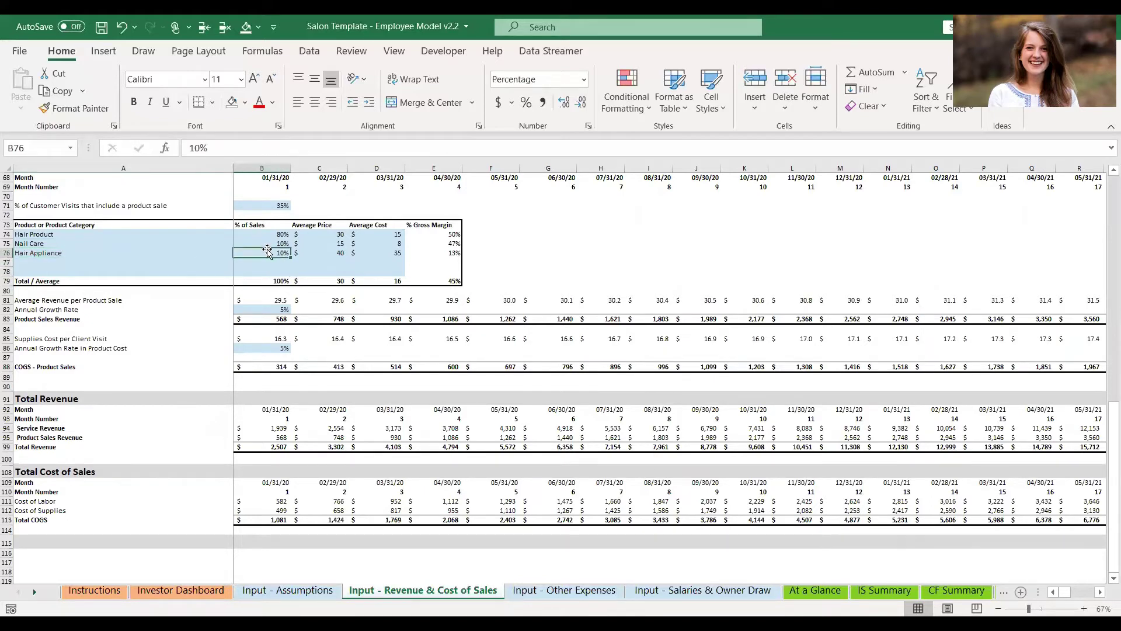
key(Down)
key(Down)
key(Down)
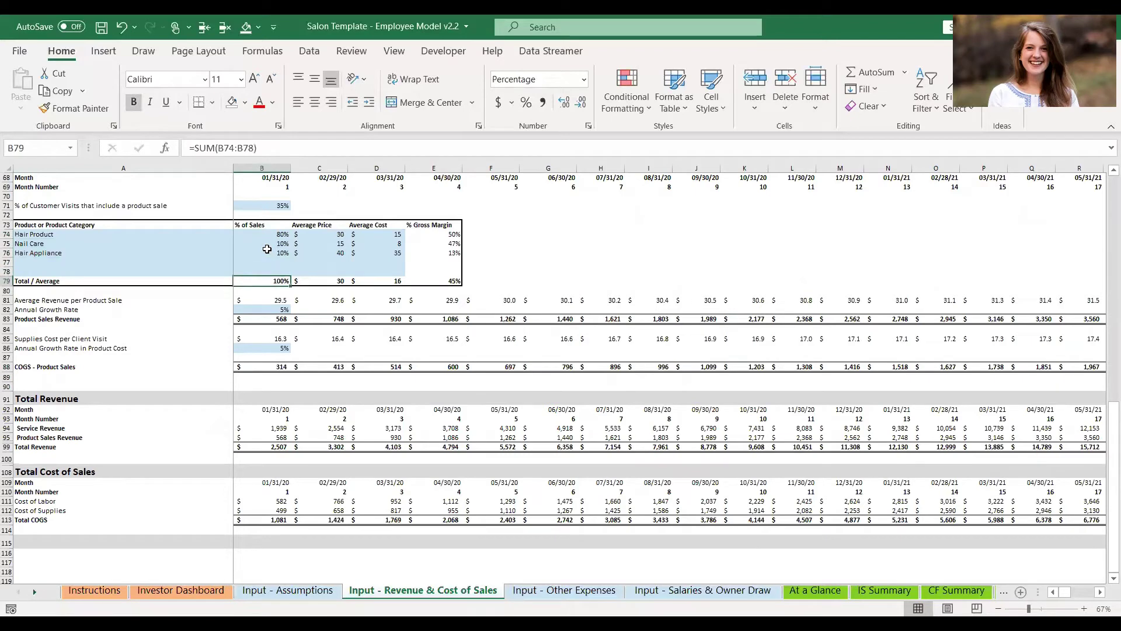
key(Right)
key(Up)
key(Up)
key(Up)
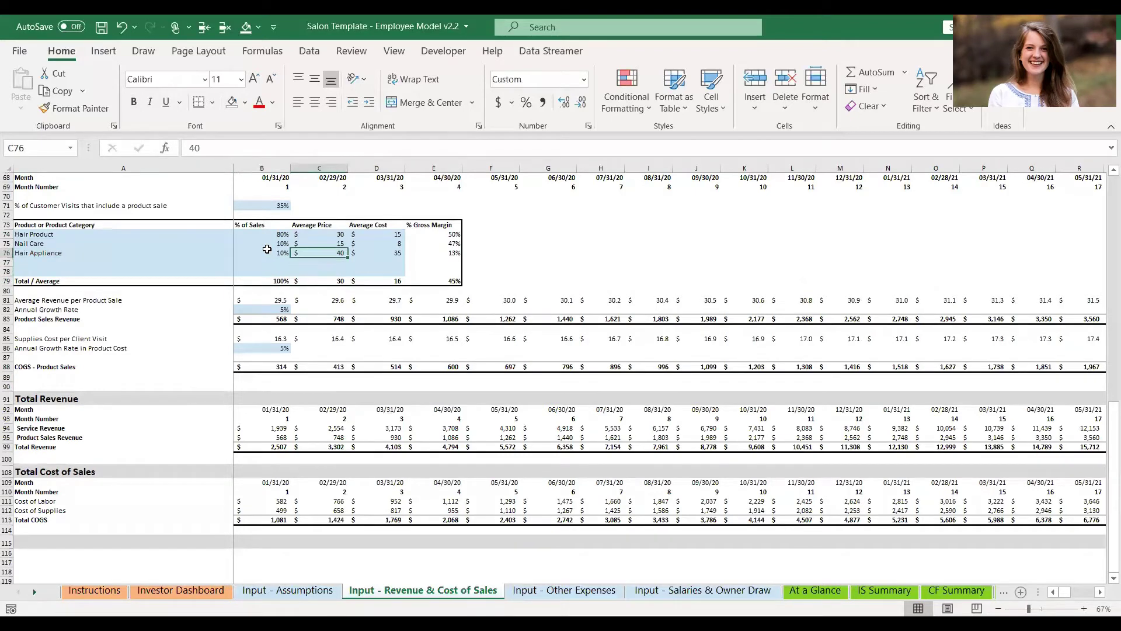
key(Right)
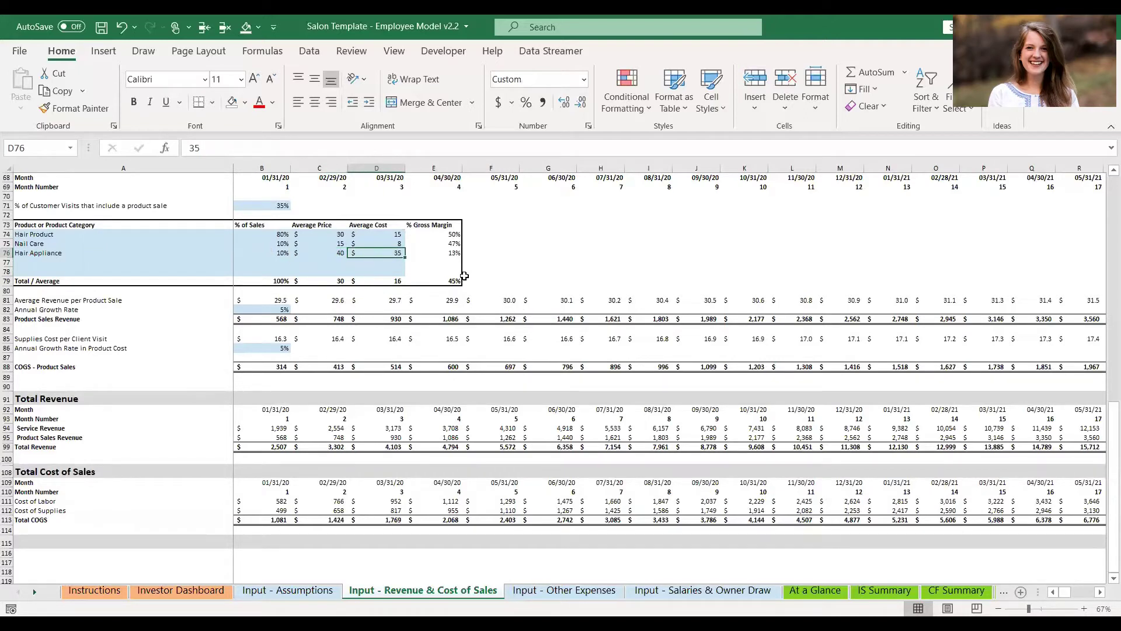
key(Right)
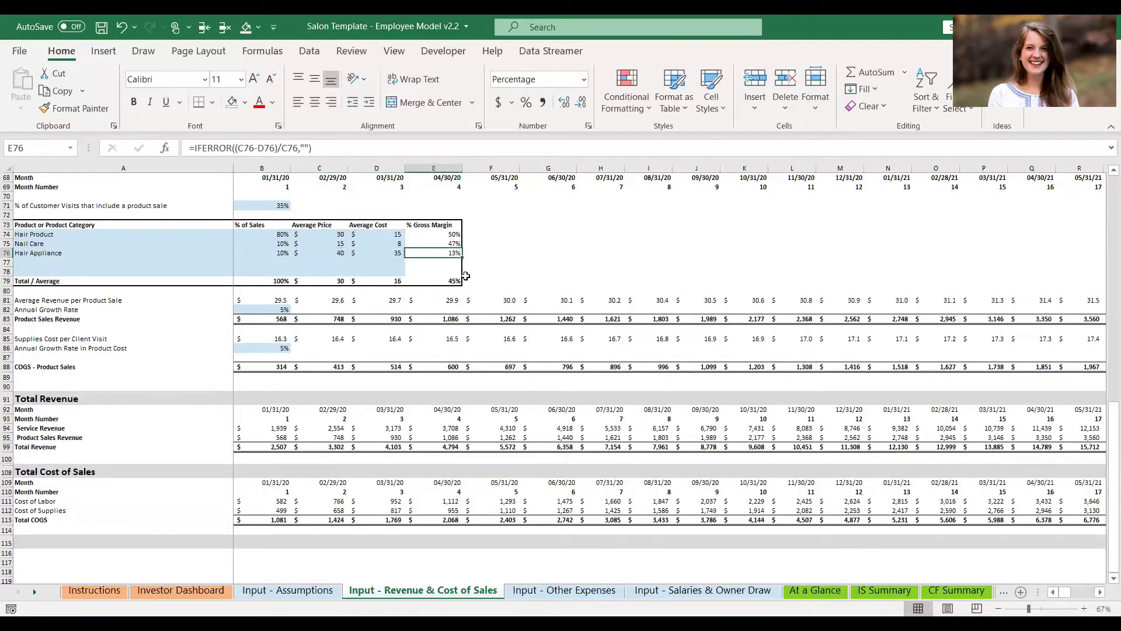
Step: Inspect the average revenue per product sale, product sales revenue (568) and supplies cost-per-visit formulas
scroll(286, 274, down, 1)
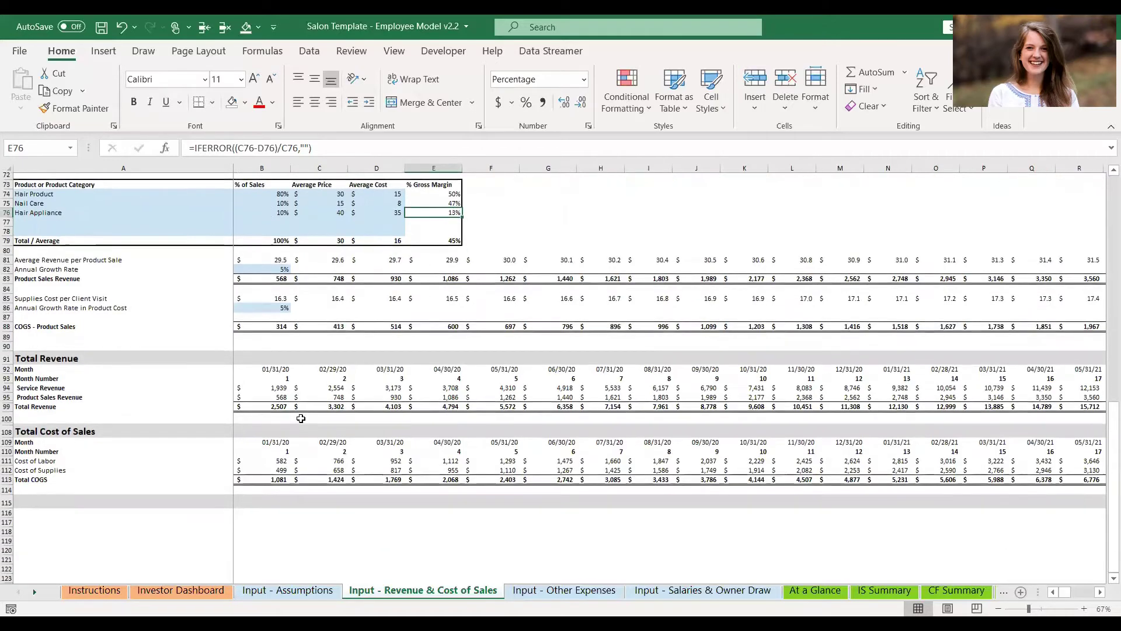
click(275, 263)
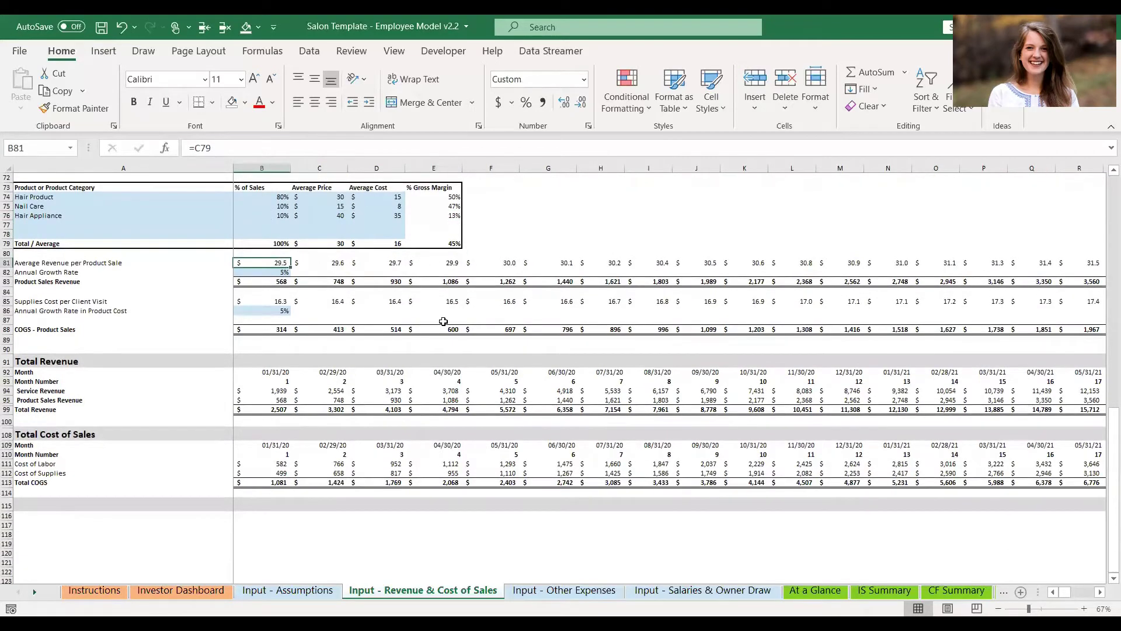
key(Down)
key(Down)
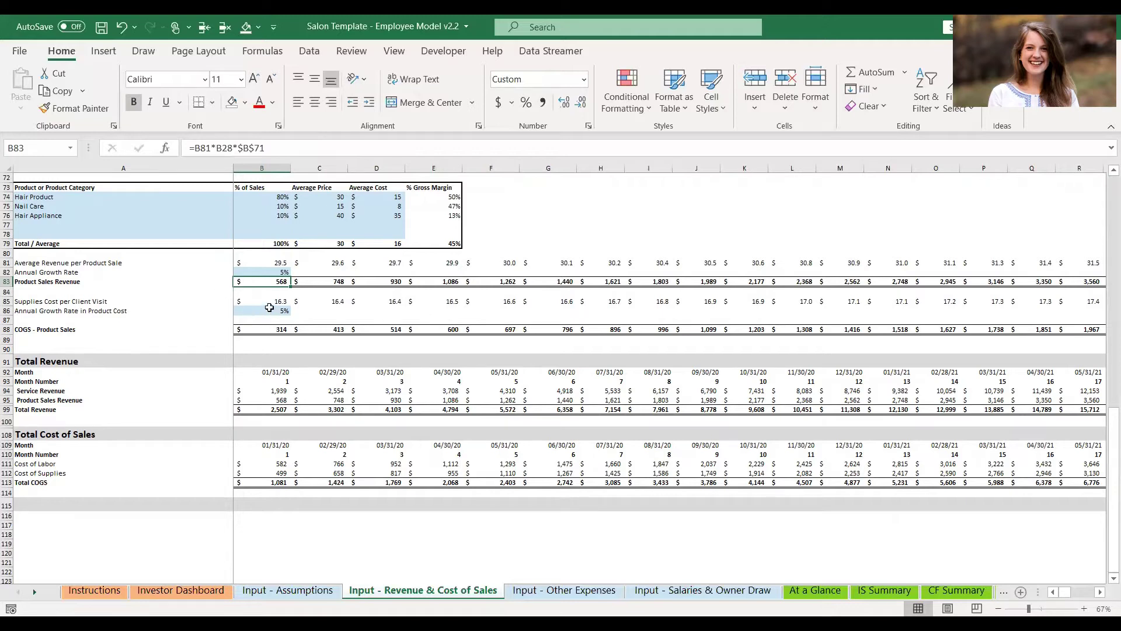
click(267, 300)
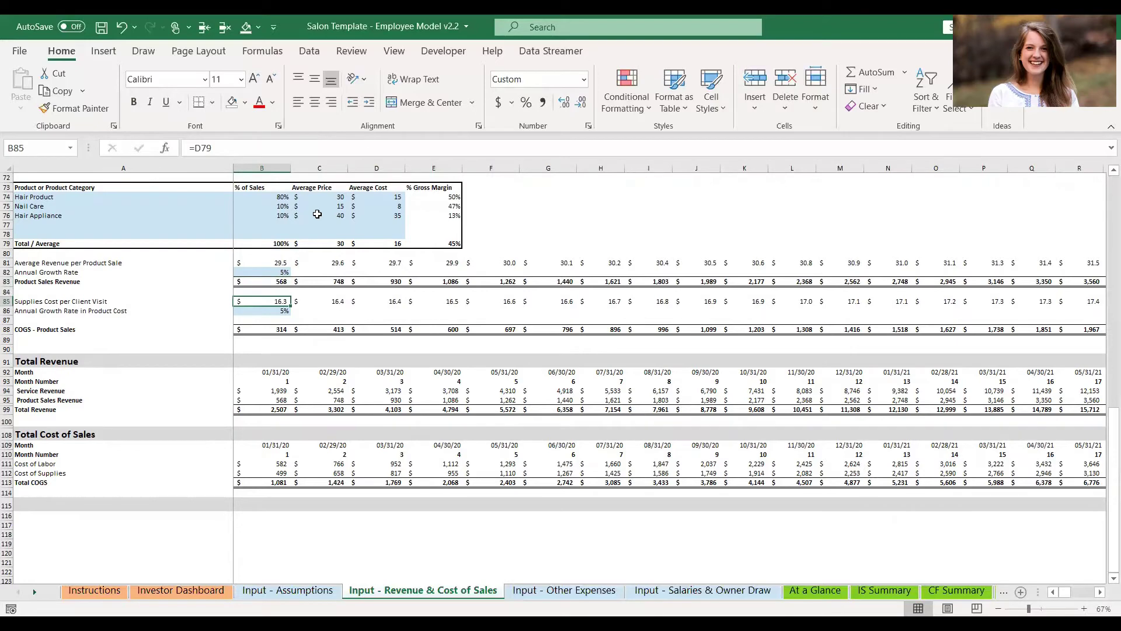
scroll(318, 214, up, 1)
scroll(317, 214, up, 2)
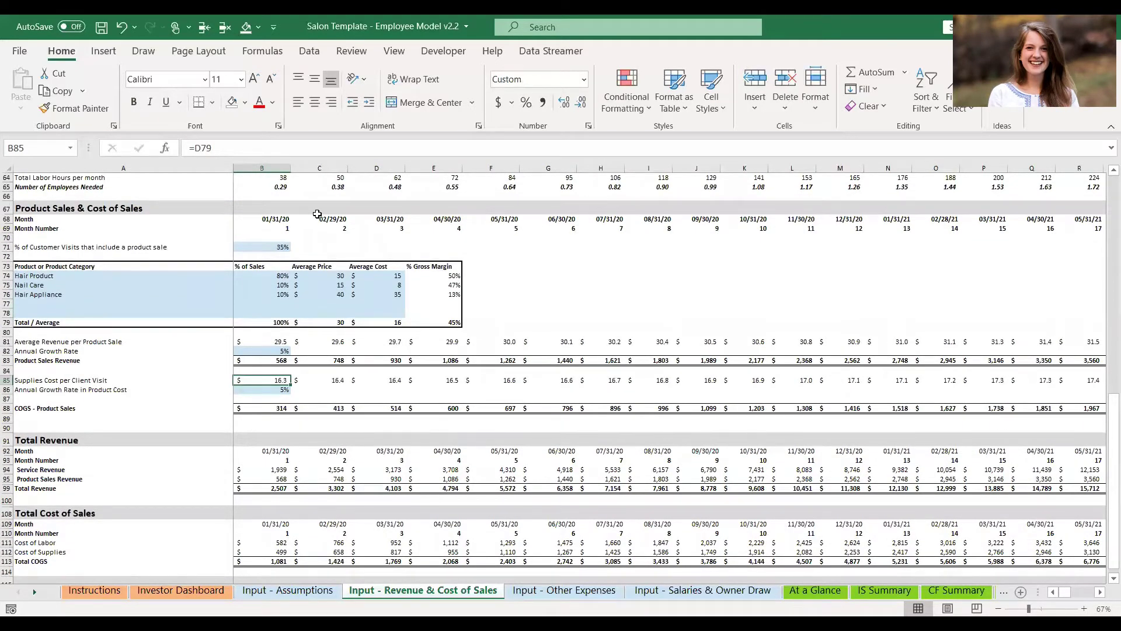
scroll(318, 214, down, 4)
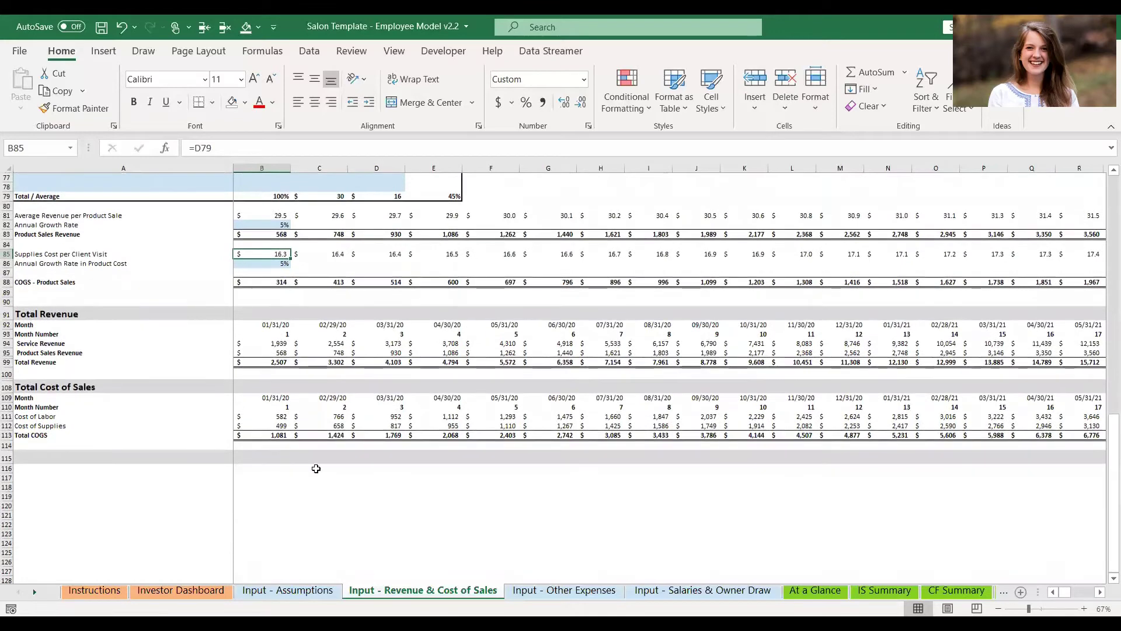
Step: On the Input - Other Expenses sheet, inspect Advertising's monthly amounts and Year 4 growth formula
click(564, 590)
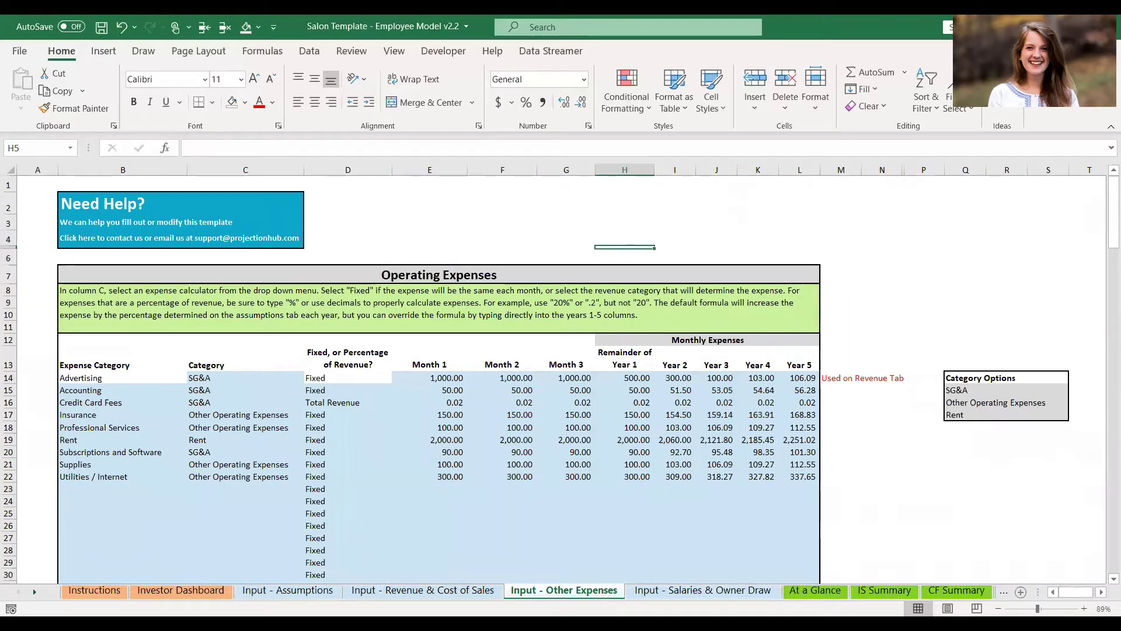
scroll(146, 345, down, 1)
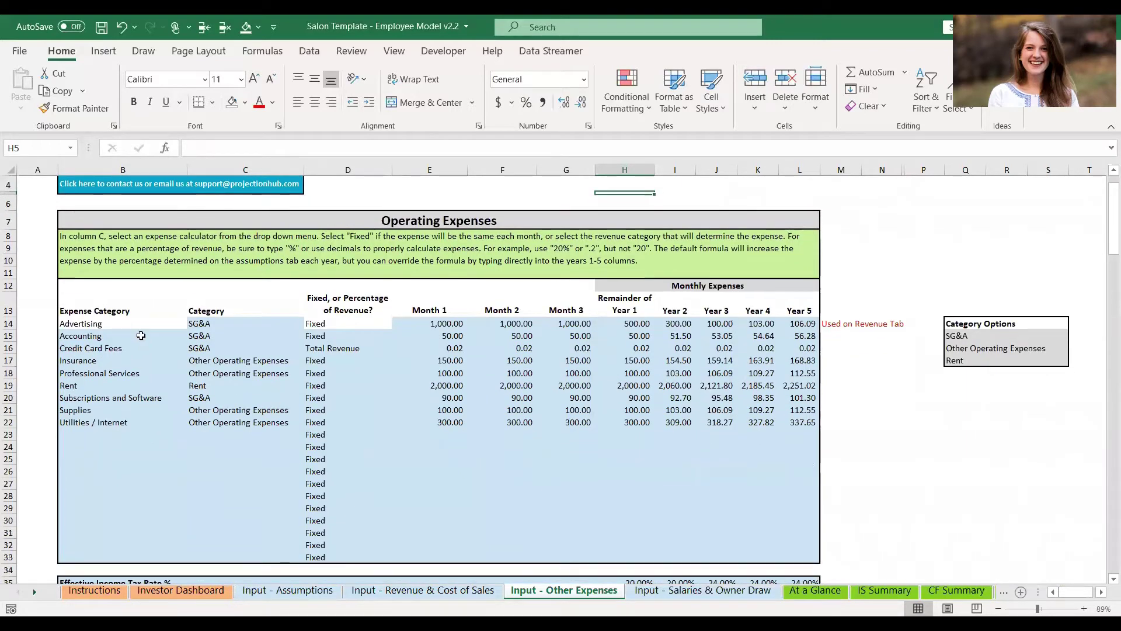
click(136, 325)
key(Right)
key(Right)
key(Right)
key(Right)
key(Right)
key(Right)
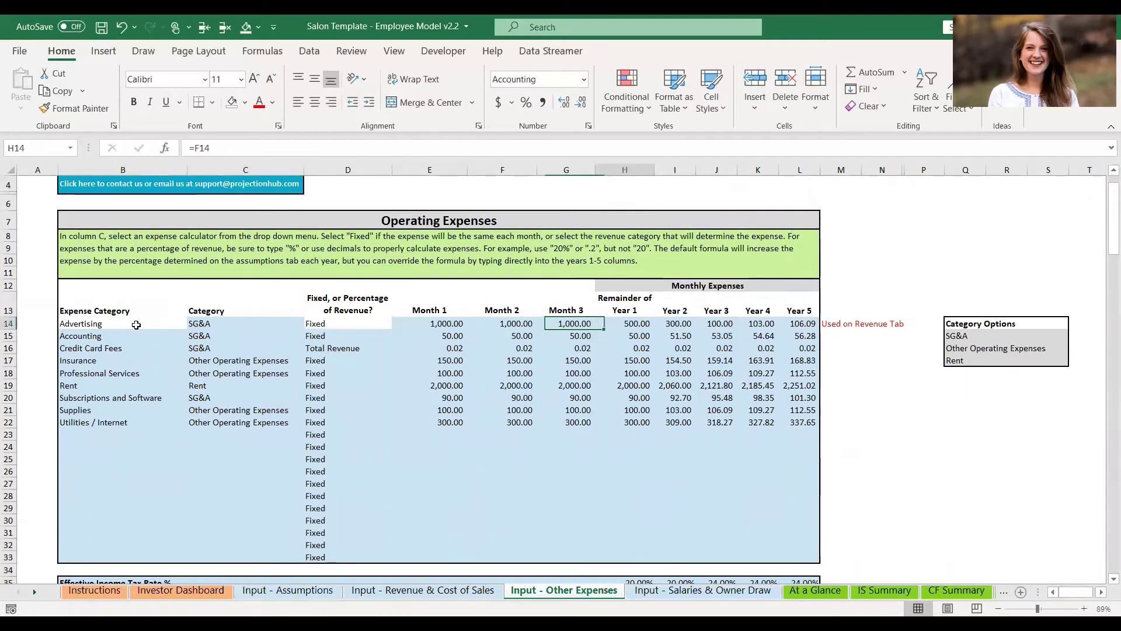
key(Right)
key(Right)
key(Right)
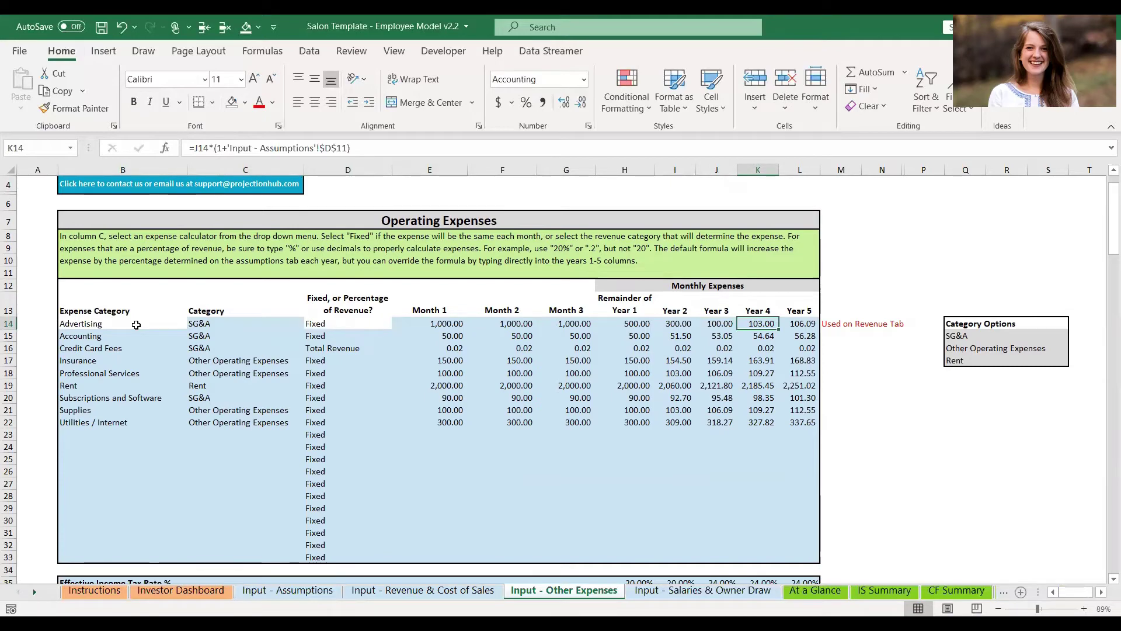
Step: Check Insurance's category, Fixed basis and monthly and Year 2 formulas, then Credit Card Fees' basis
scroll(136, 324, down, 1)
click(136, 324)
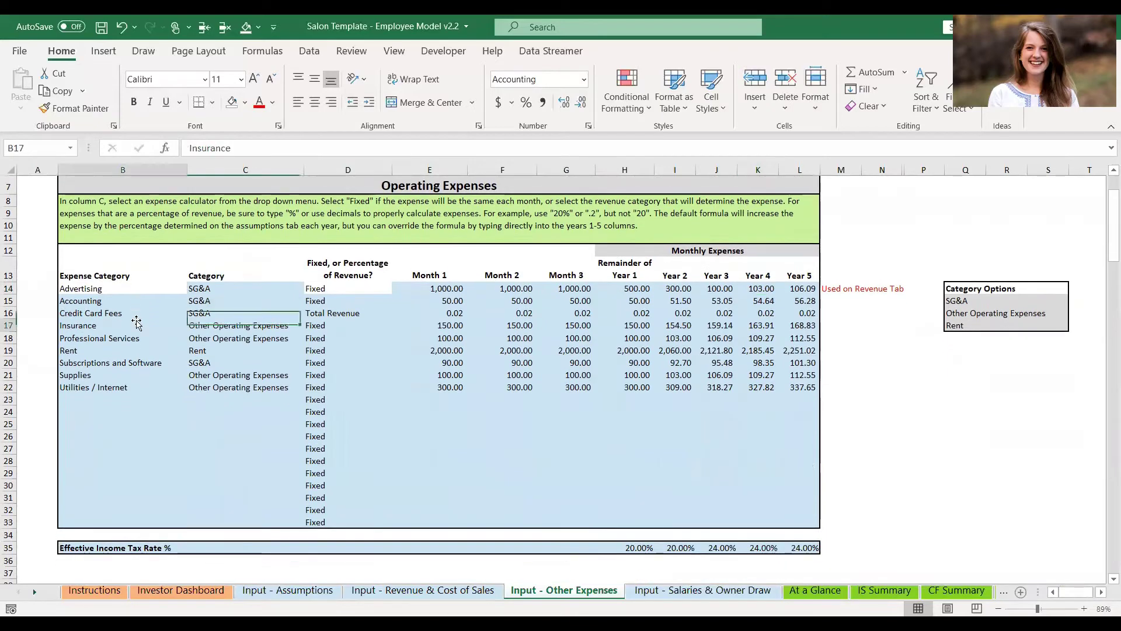
key(Right)
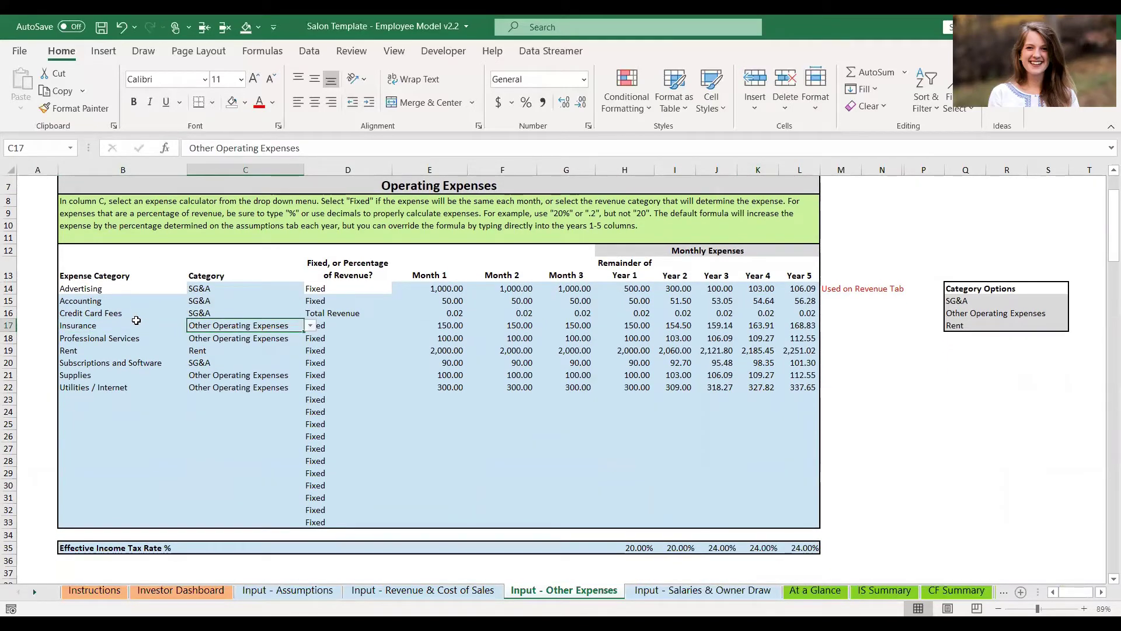
key(Right)
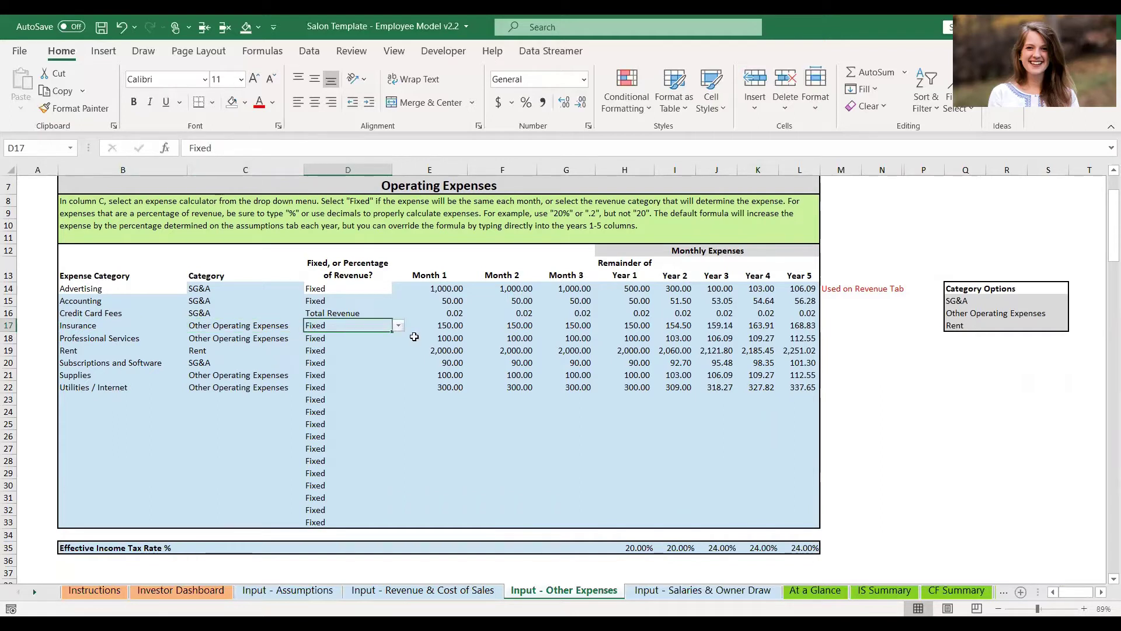
key(Right)
key(Right)
key(Right)
key(Right)
key(Right)
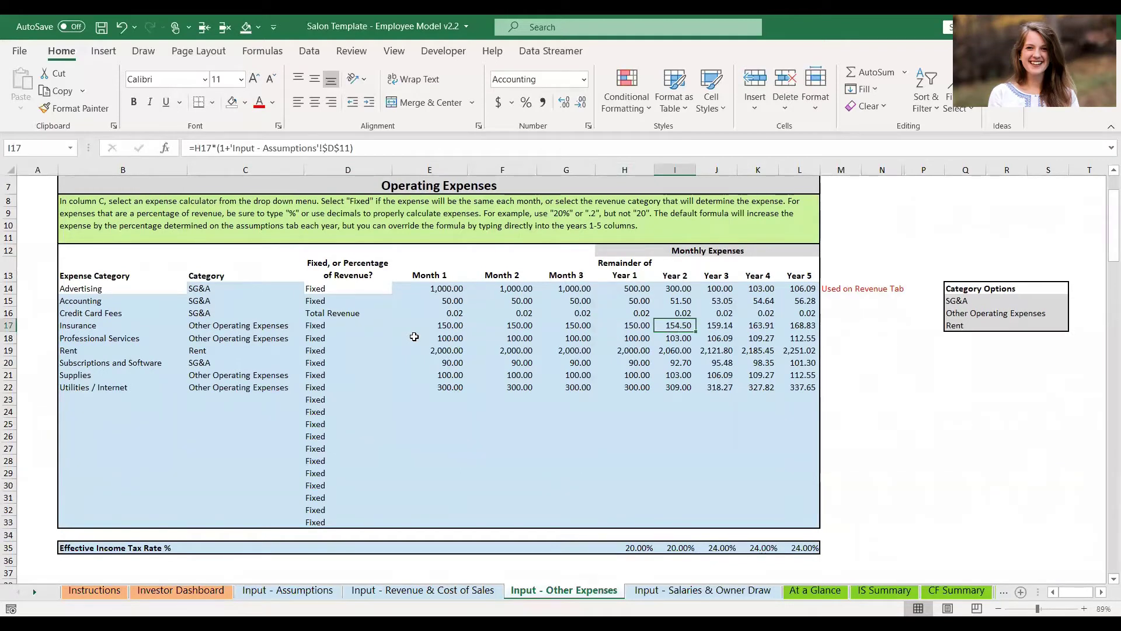
key(Left)
key(Left)
key(Left)
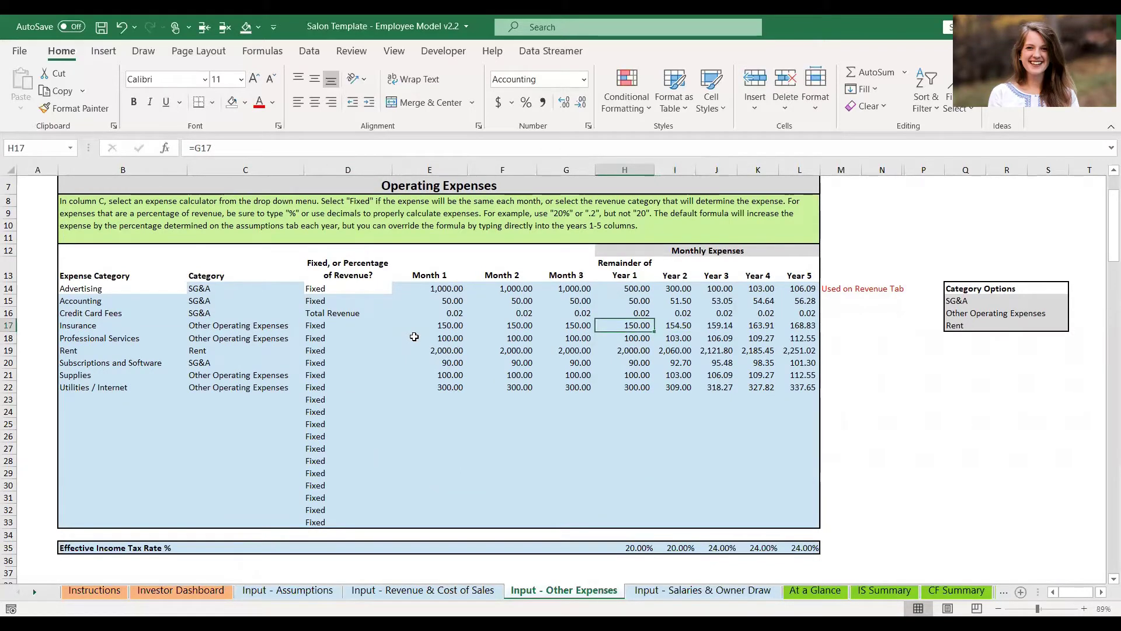
key(Left)
key(Left)
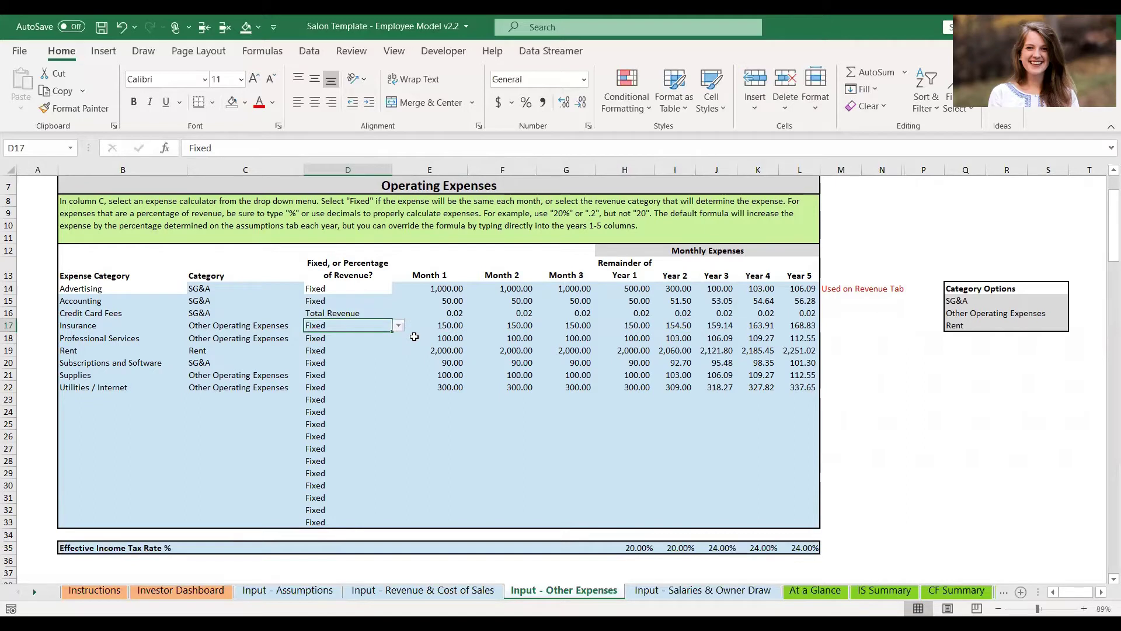
key(Up)
key(Down)
key(Right)
key(Right)
key(Right)
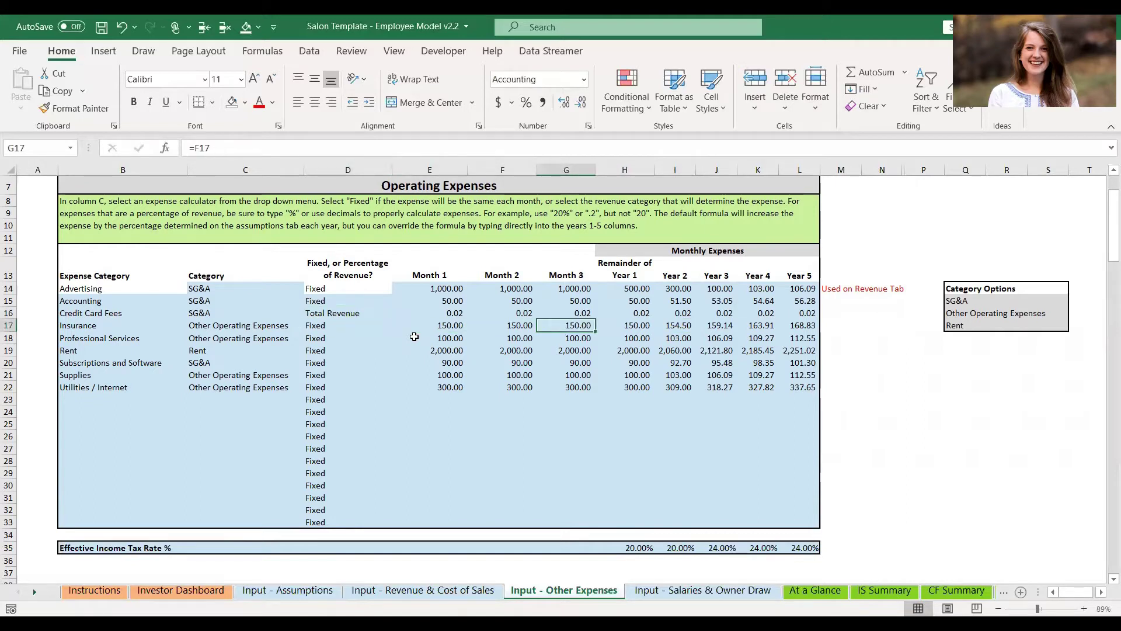
key(Left)
key(Left)
key(Left)
key(Up)
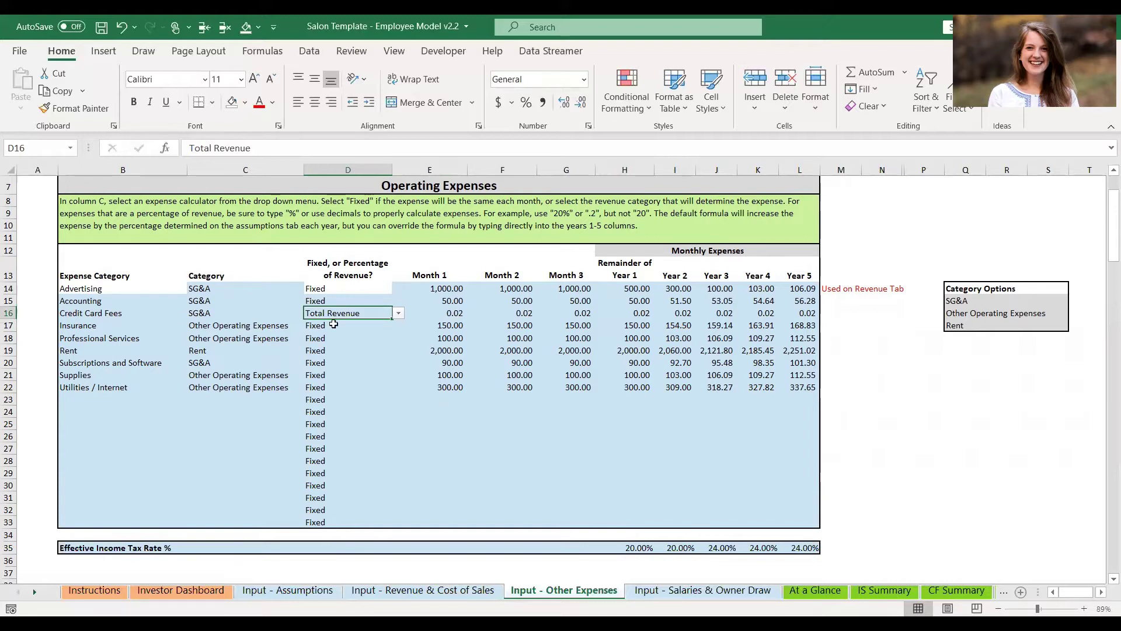
Step: Keep Total Revenue as the basis for Credit Card Fees
click(398, 313)
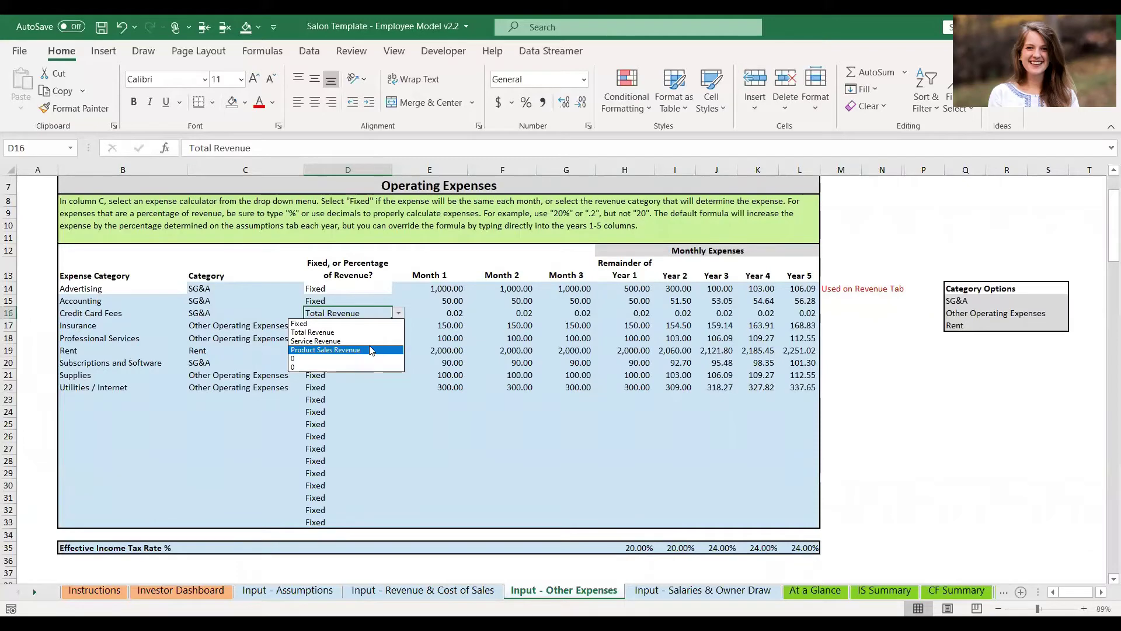
click(357, 332)
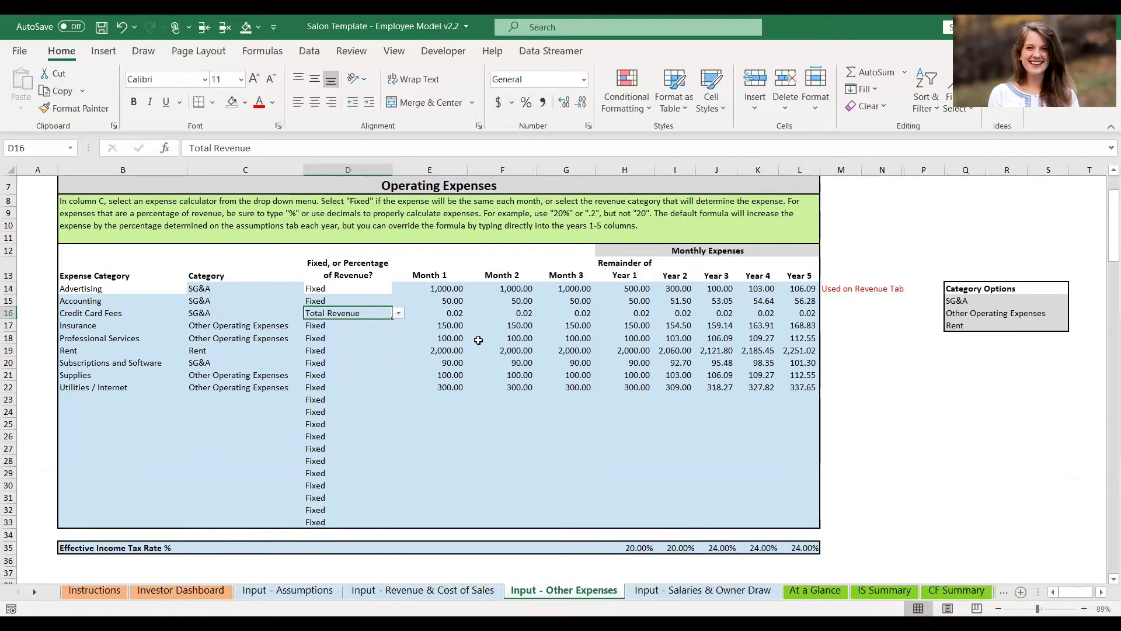
scroll(478, 340, down, 1)
scroll(479, 340, down, 1)
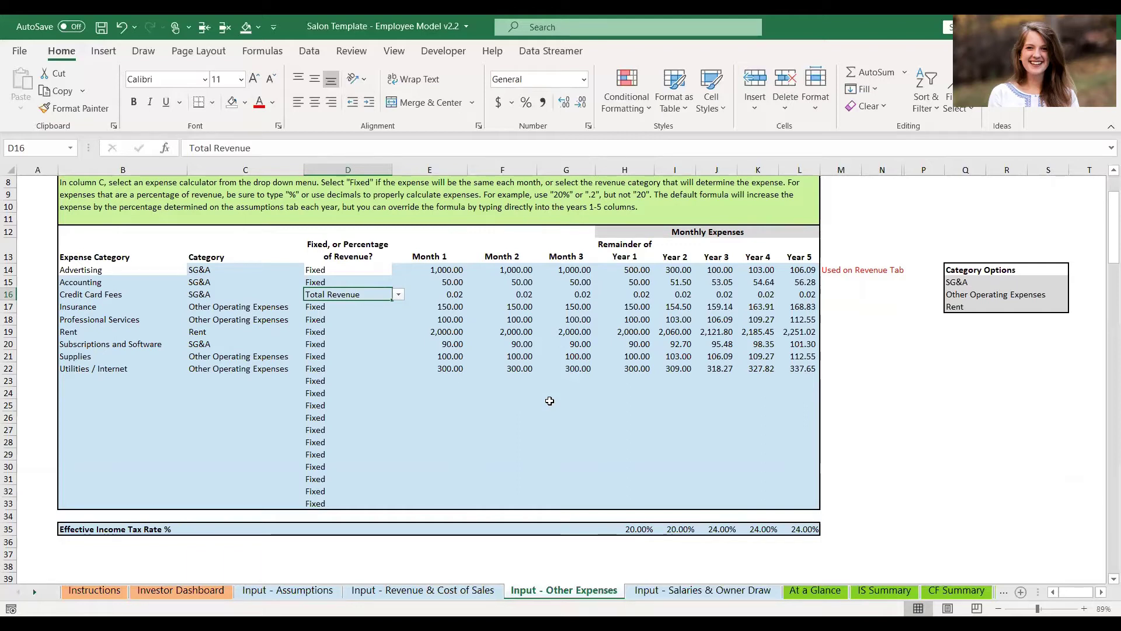
Step: Inspect the Utilities / Internet remainder-of-year and Year 2 growth formulas, then open Salaries & Owner Draw
click(630, 369)
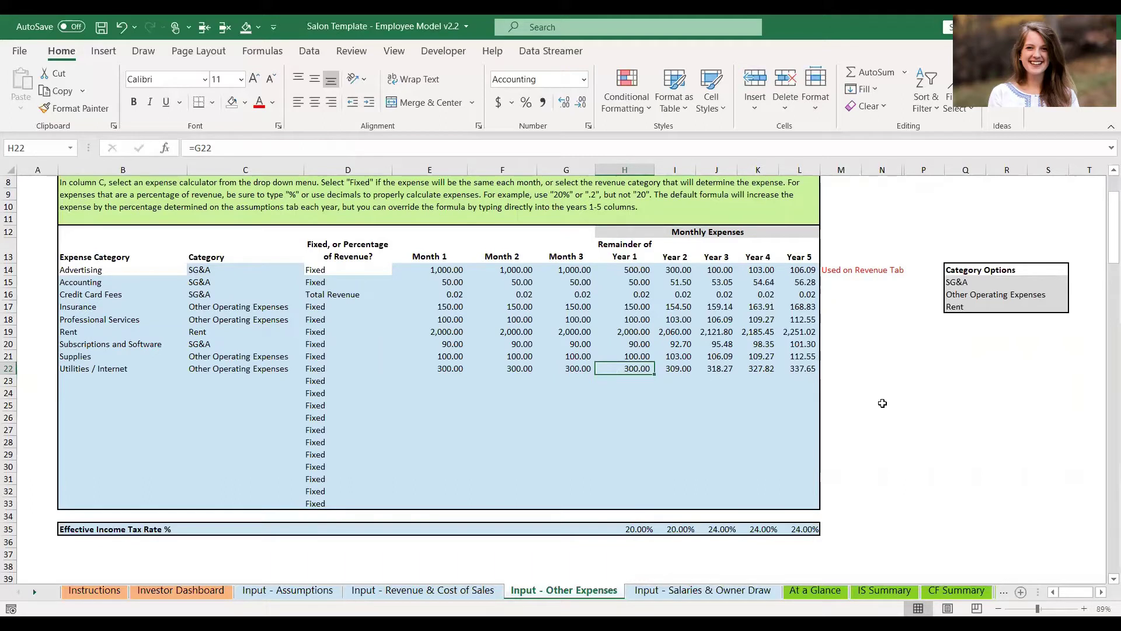
key(Right)
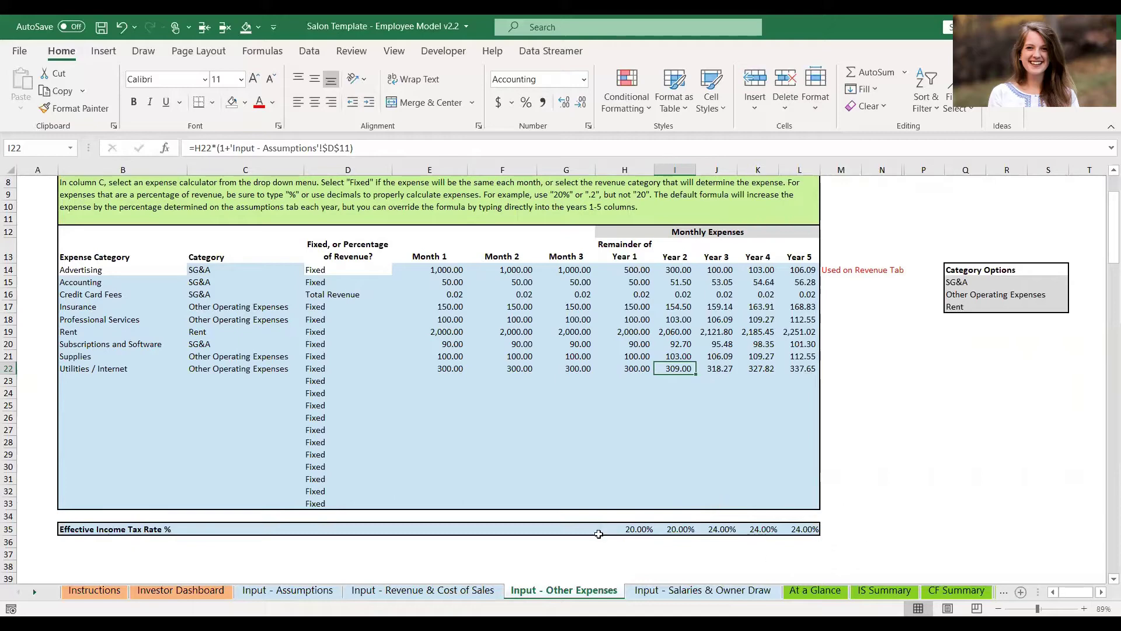
click(705, 592)
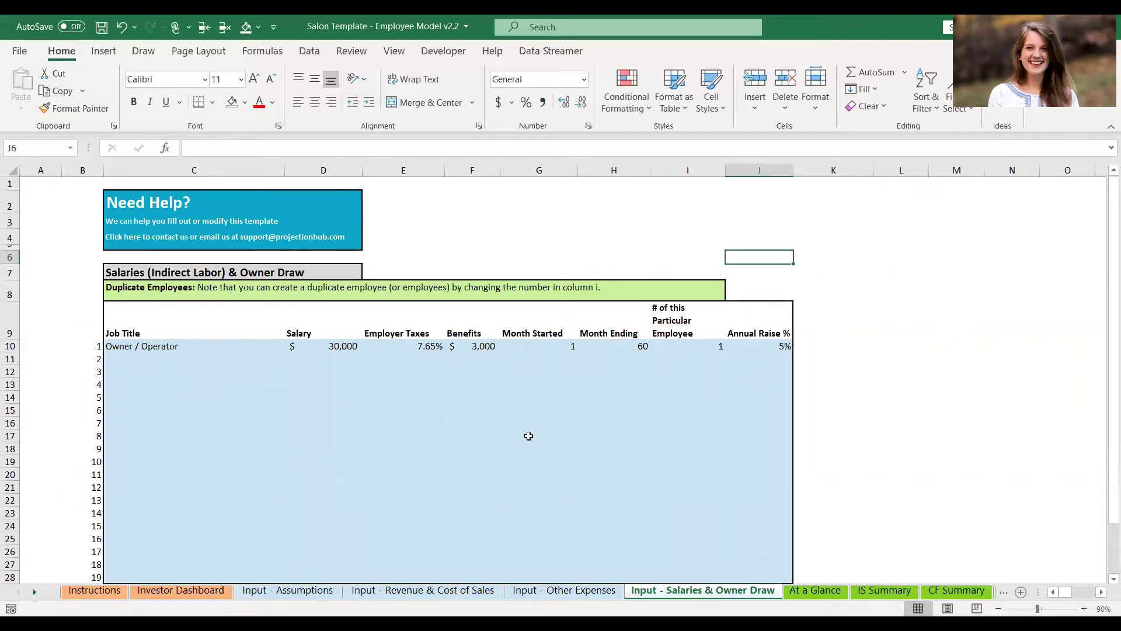
Step: Step through the Owner / Operator row's job title, $30,000 salary and start-month fields
scroll(526, 433, down, 3)
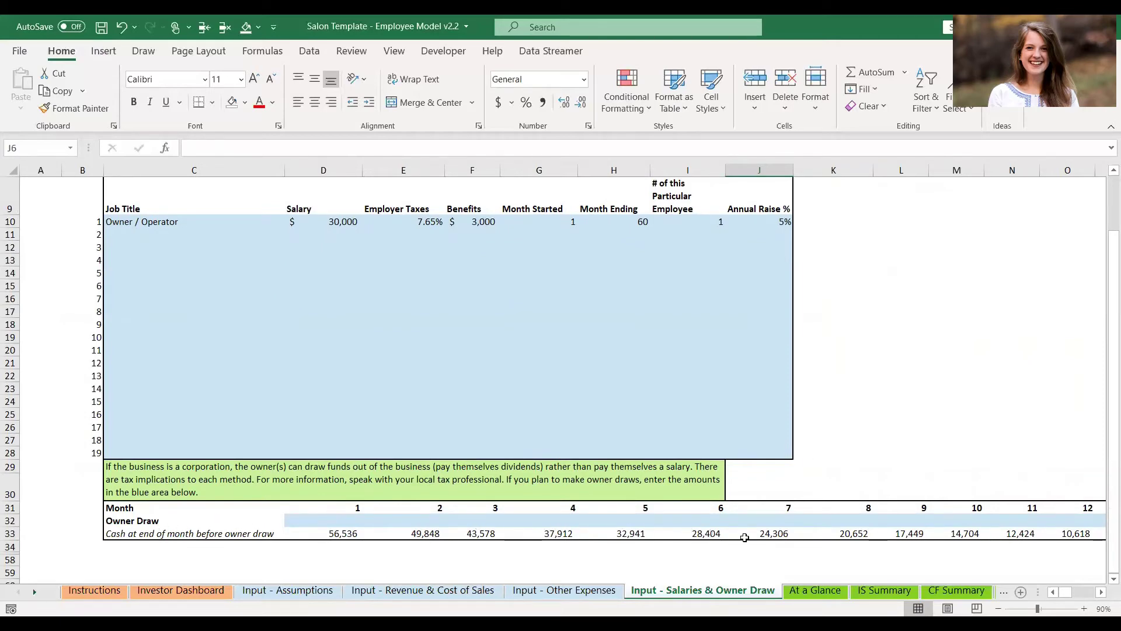
scroll(664, 387, up, 3)
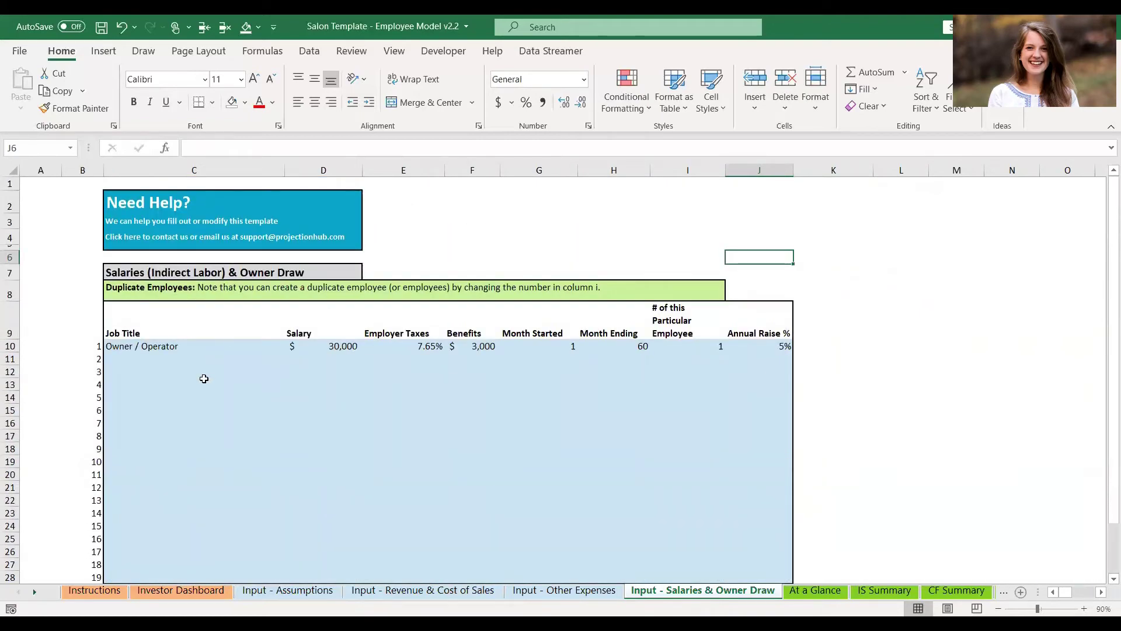
click(139, 345)
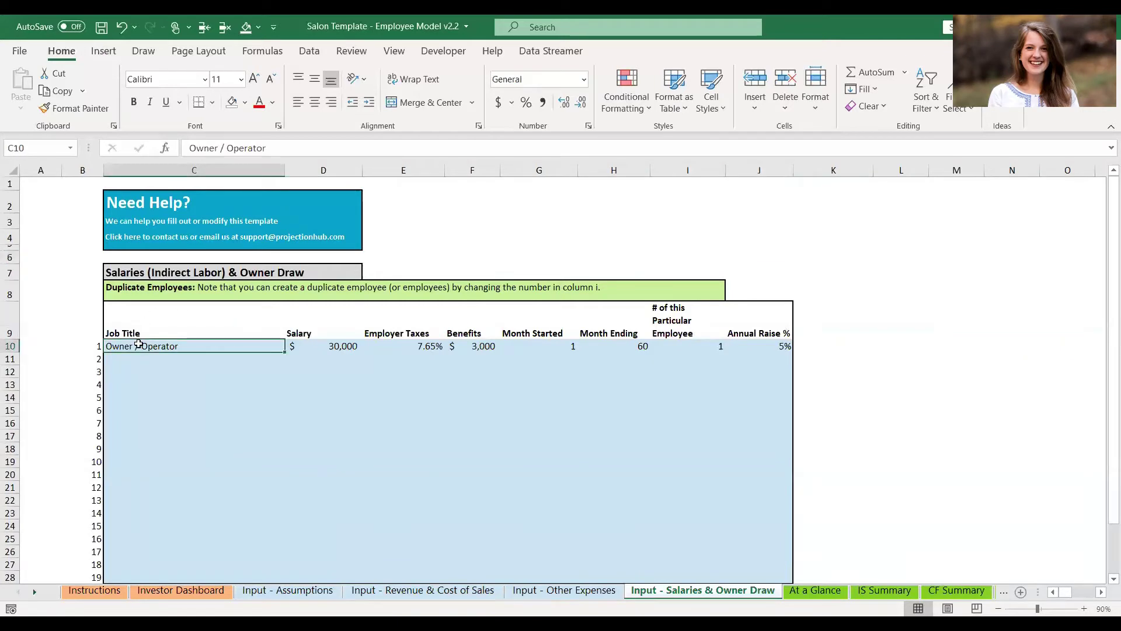
key(Tab)
key(Tab)
key(Tab)
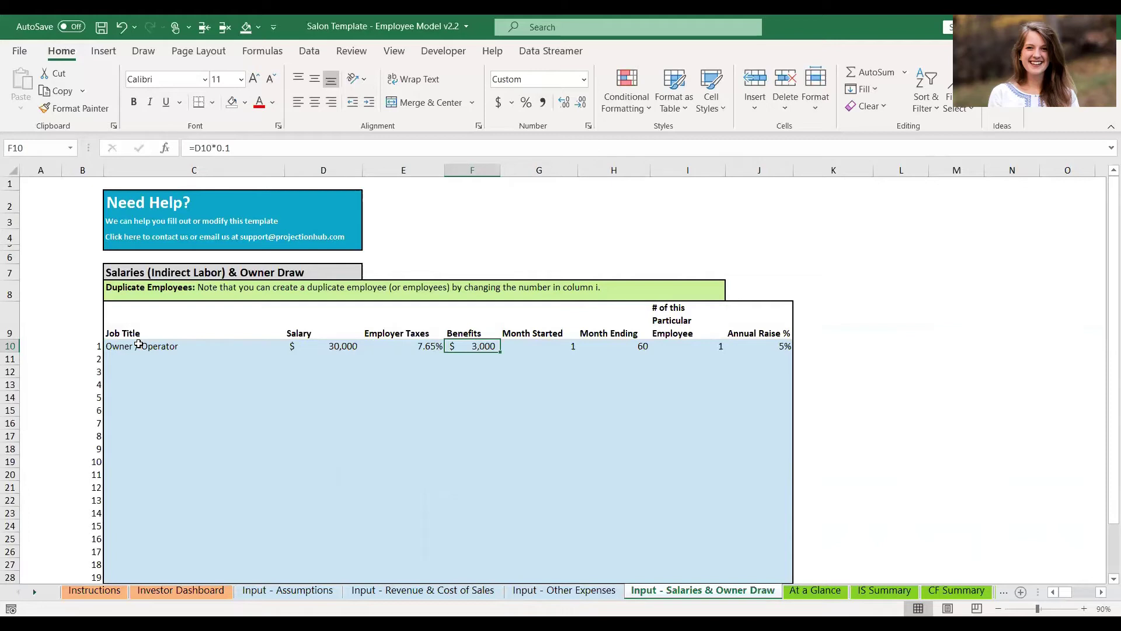
key(Left)
key(Left)
key(Tab)
key(Tab)
key(Tab)
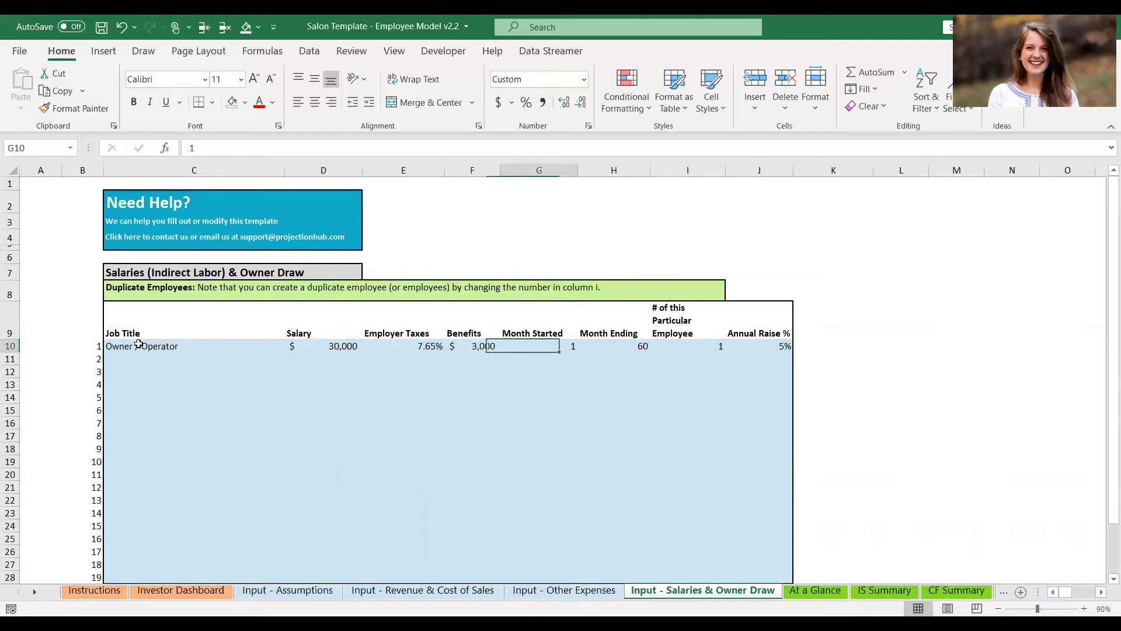
key(Tab)
key(Tab)
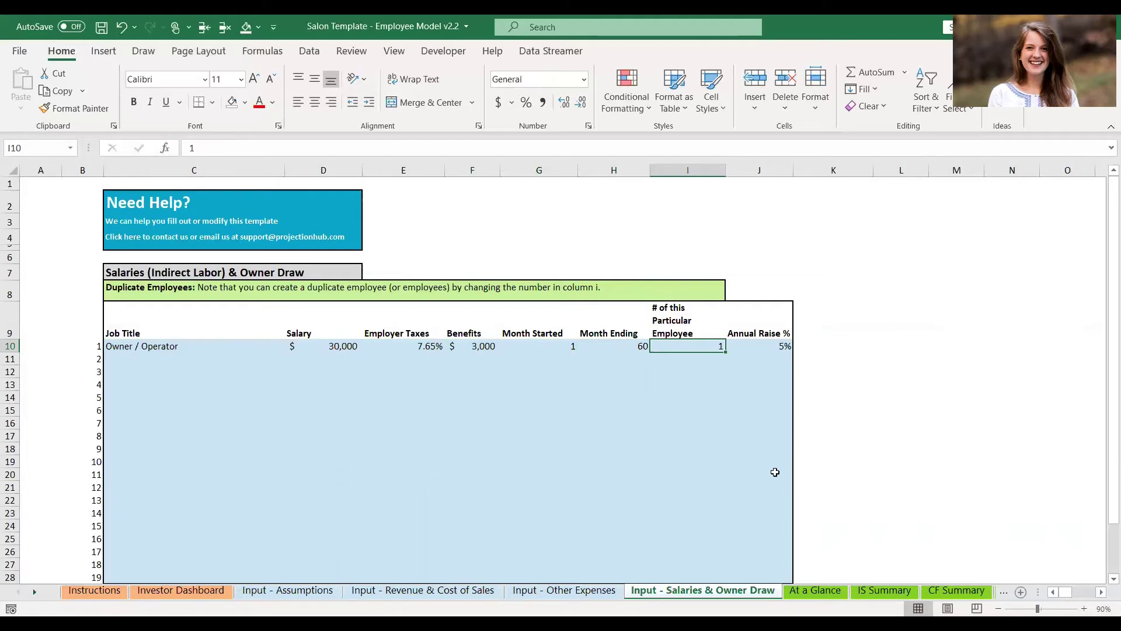
Step: Check the owner's month ending and employee count, then open the At a Glance dashboard
scroll(775, 472, down, 2)
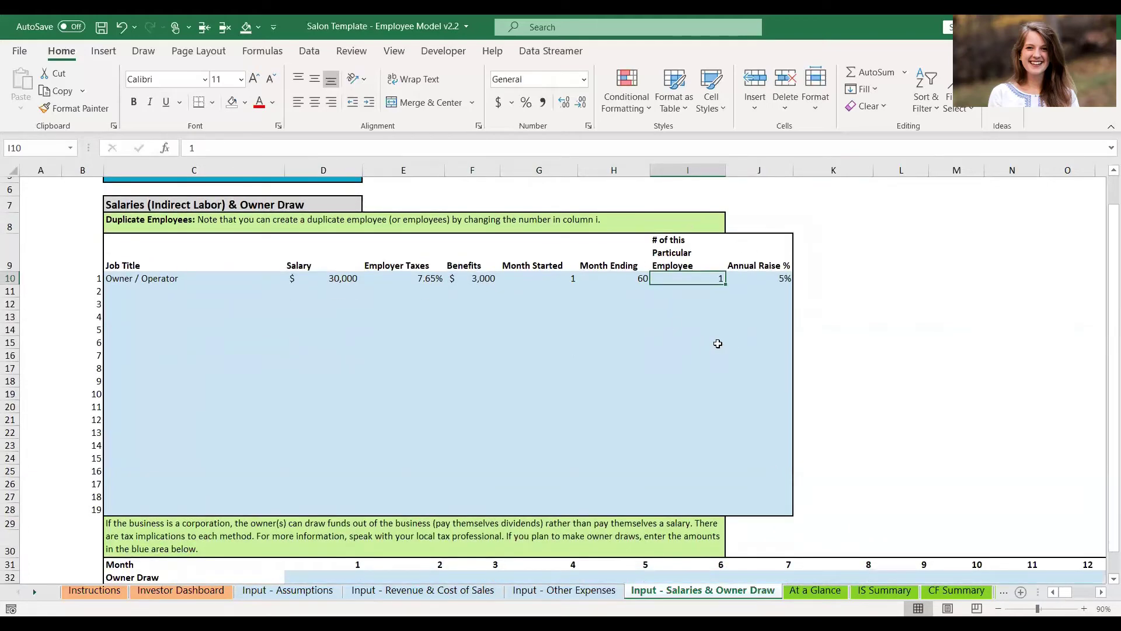
key(Left)
key(Right)
key(Right)
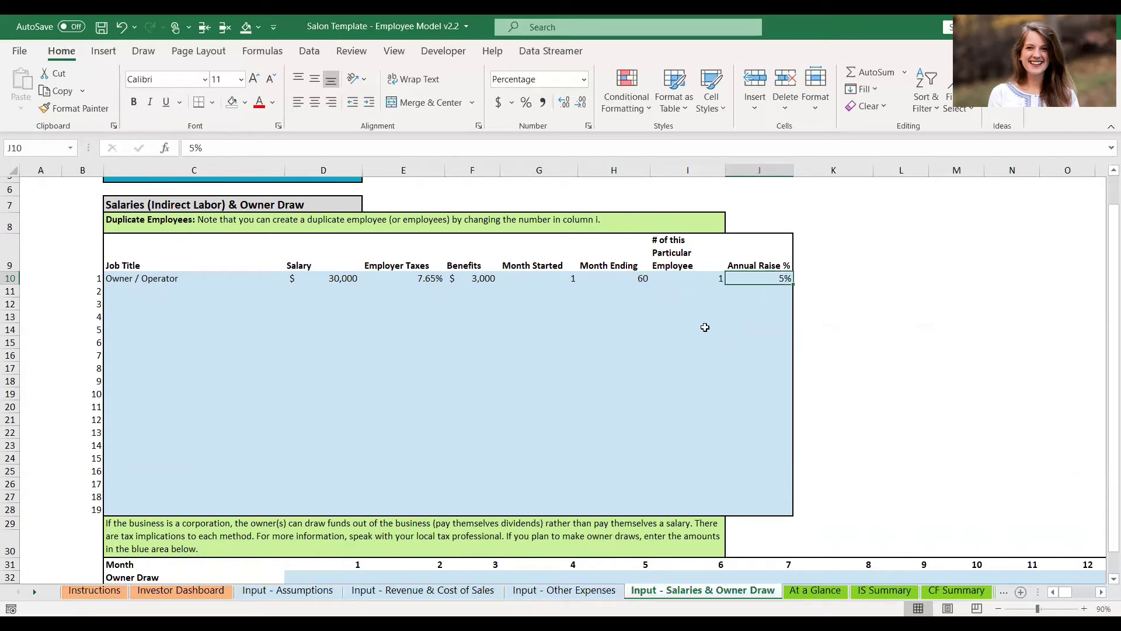
scroll(705, 327, down, 4)
scroll(705, 327, up, 5)
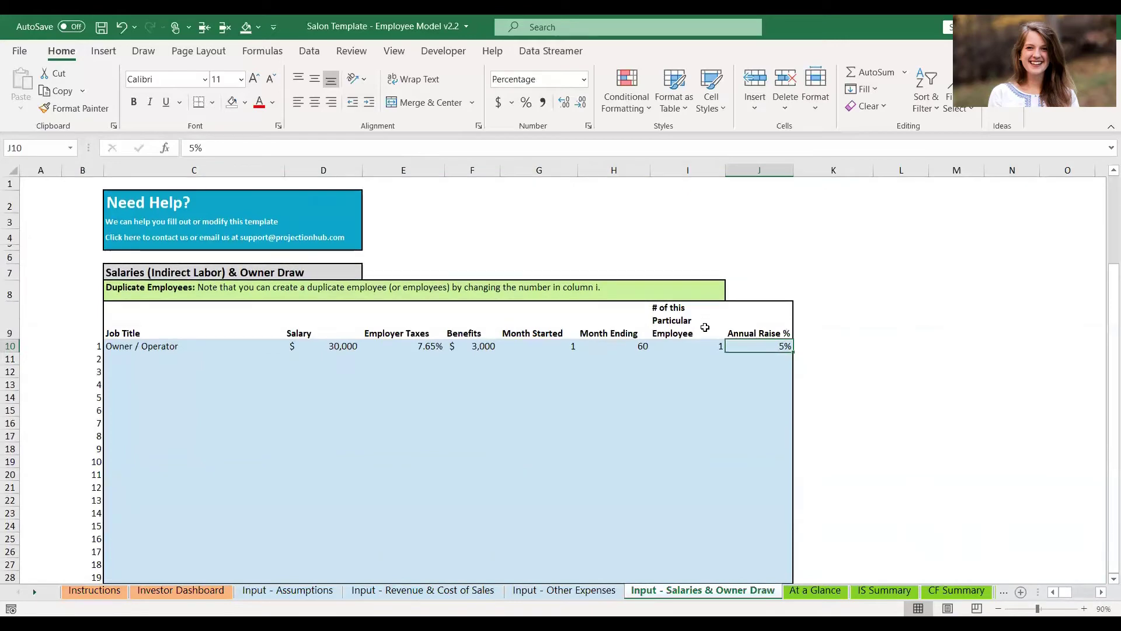
click(819, 590)
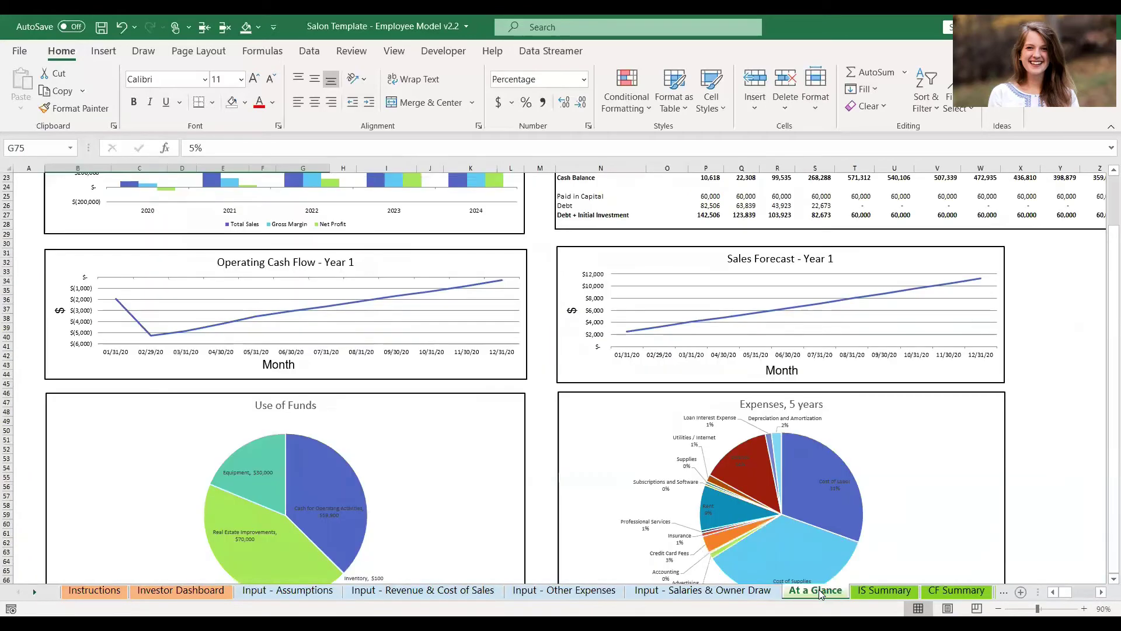
Step: Look over the At a Glance charts and breakeven table, then open the IS Summary sheet
scroll(730, 359, up, 7)
scroll(730, 359, down, 11)
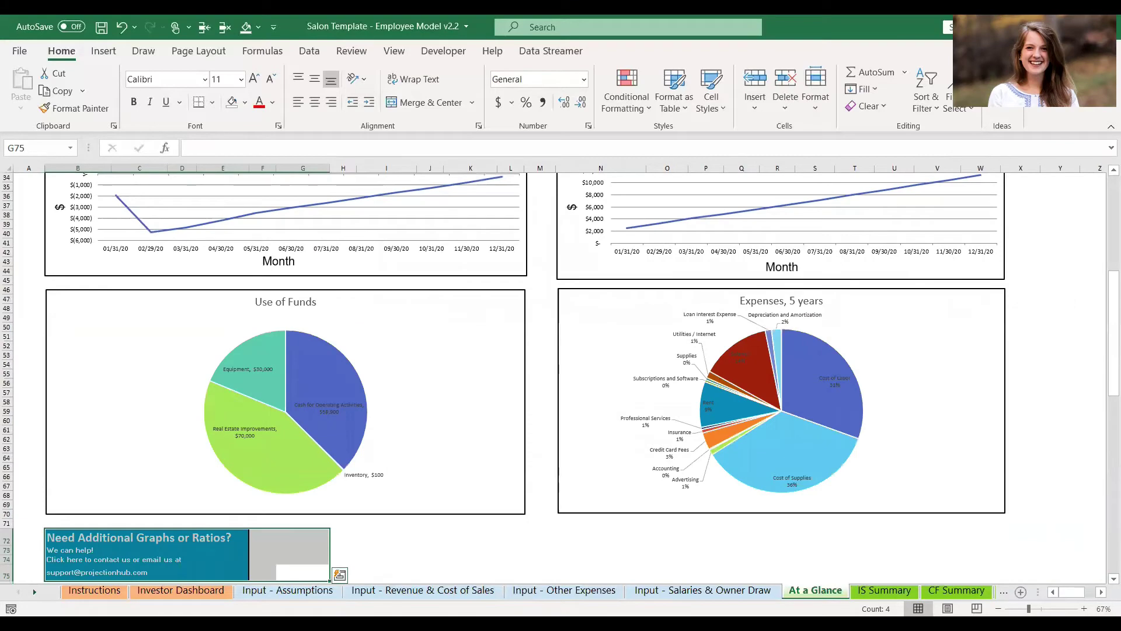
scroll(862, 449, up, 11)
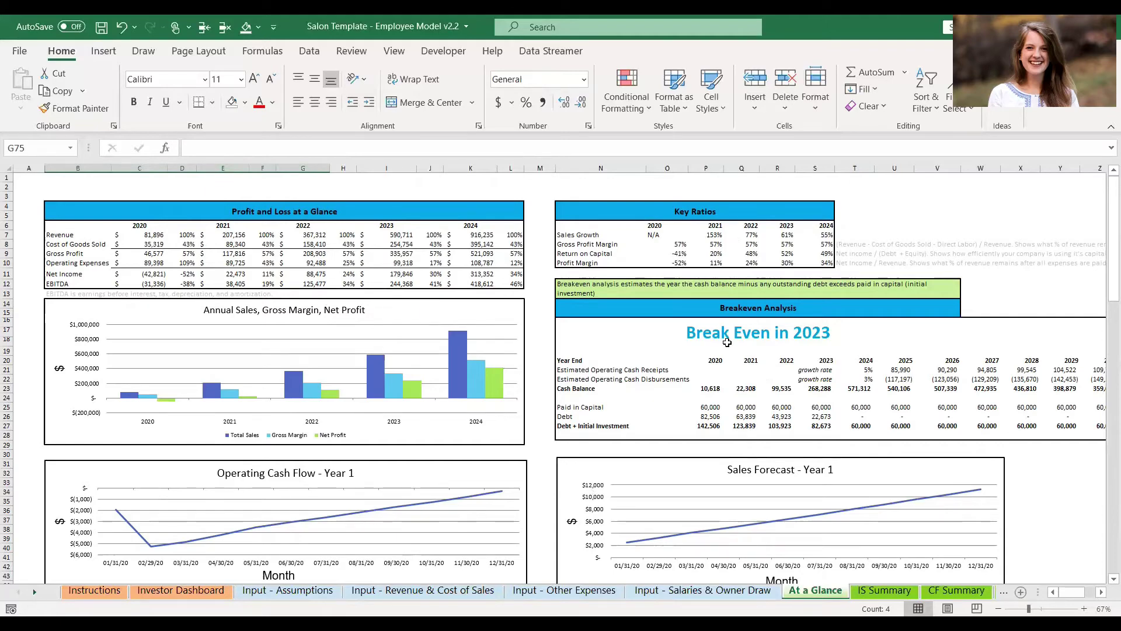
scroll(727, 345, down, 7)
scroll(727, 344, down, 4)
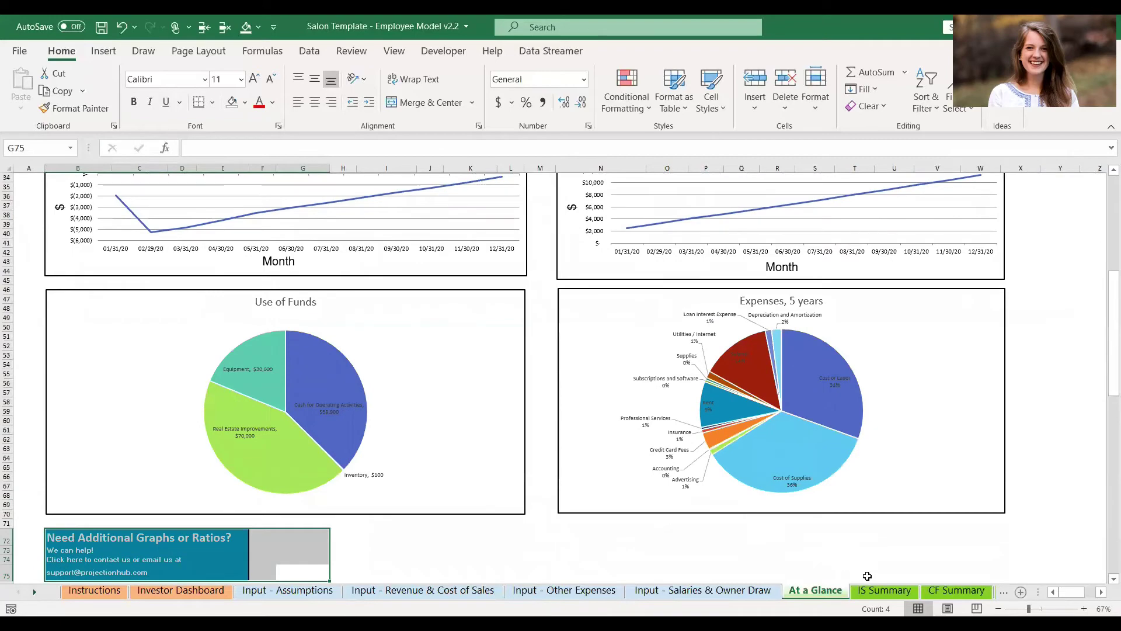
click(879, 593)
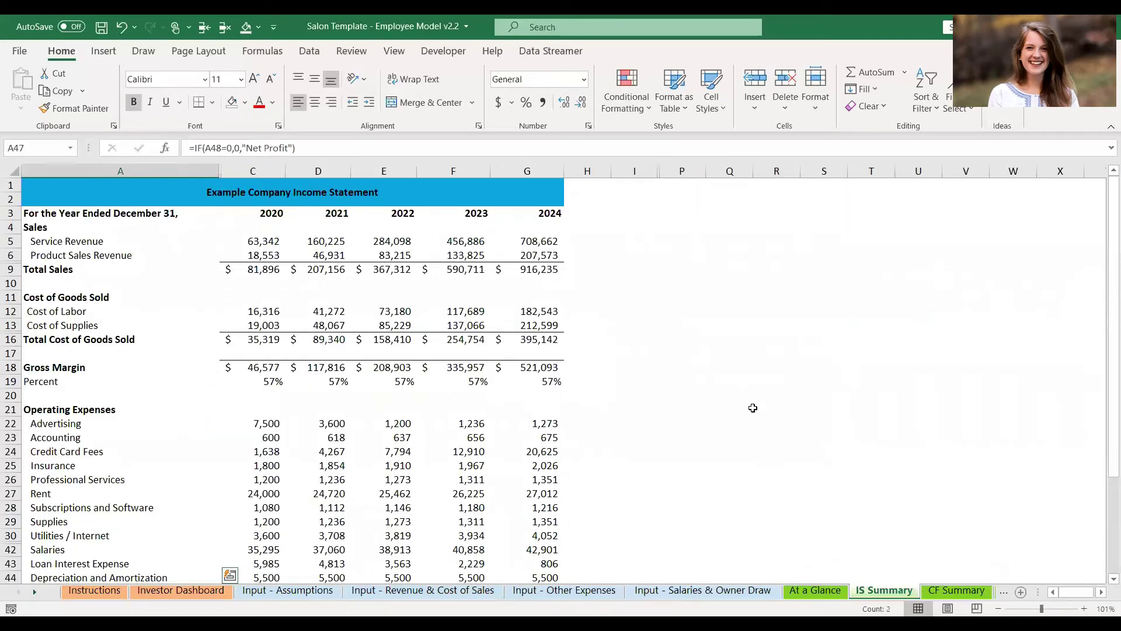
scroll(753, 408, down, 2)
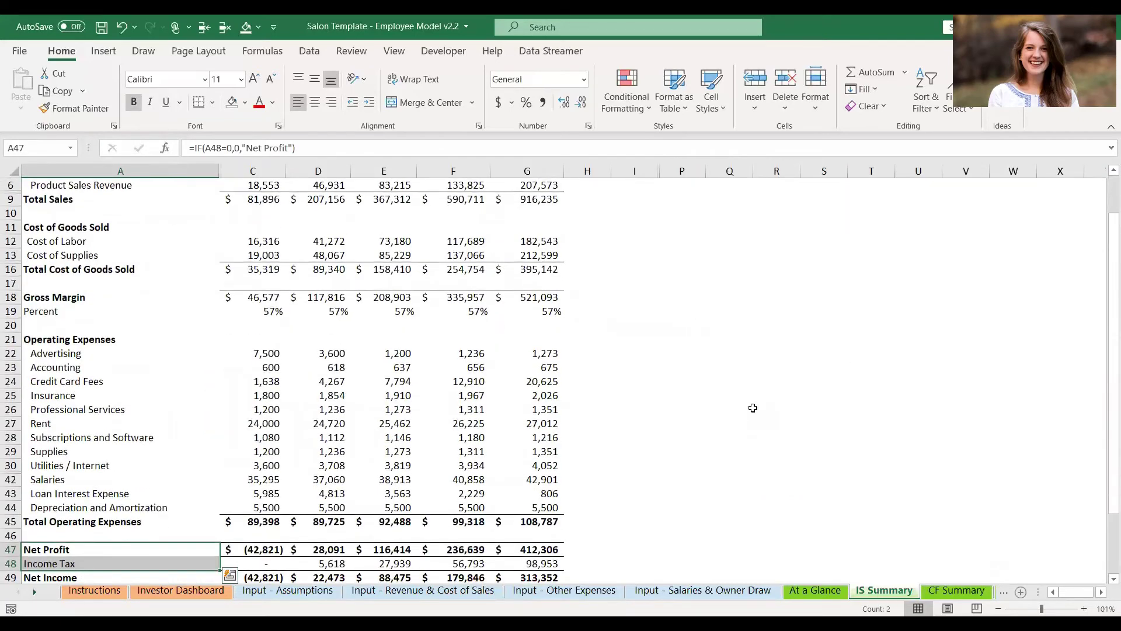
scroll(754, 408, up, 2)
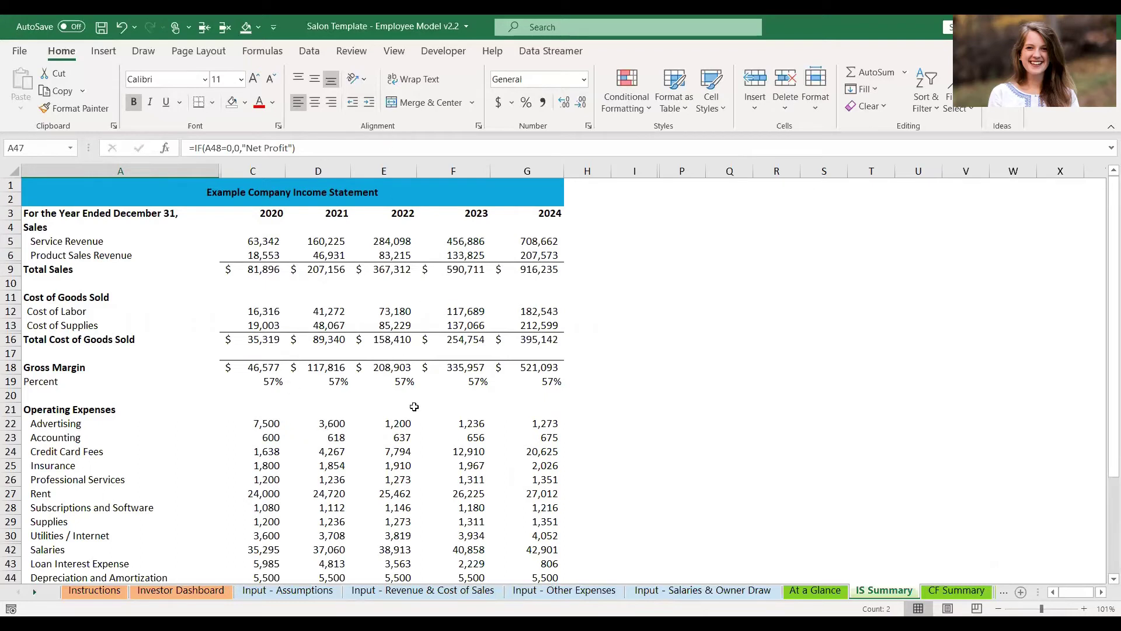
scroll(574, 409, down, 3)
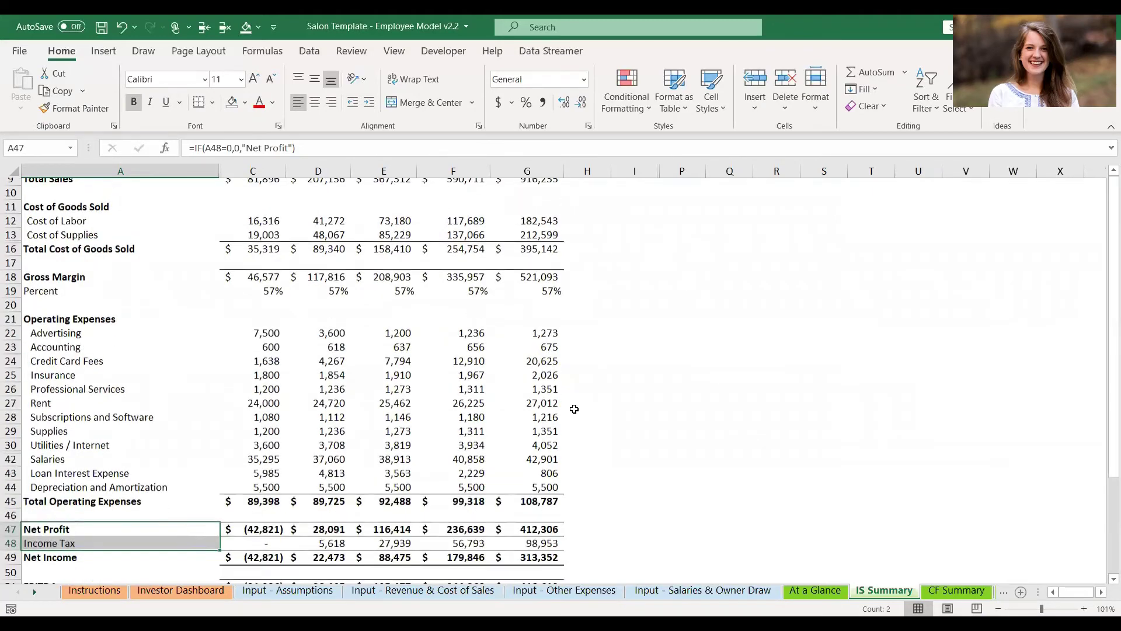
scroll(333, 256, up, 3)
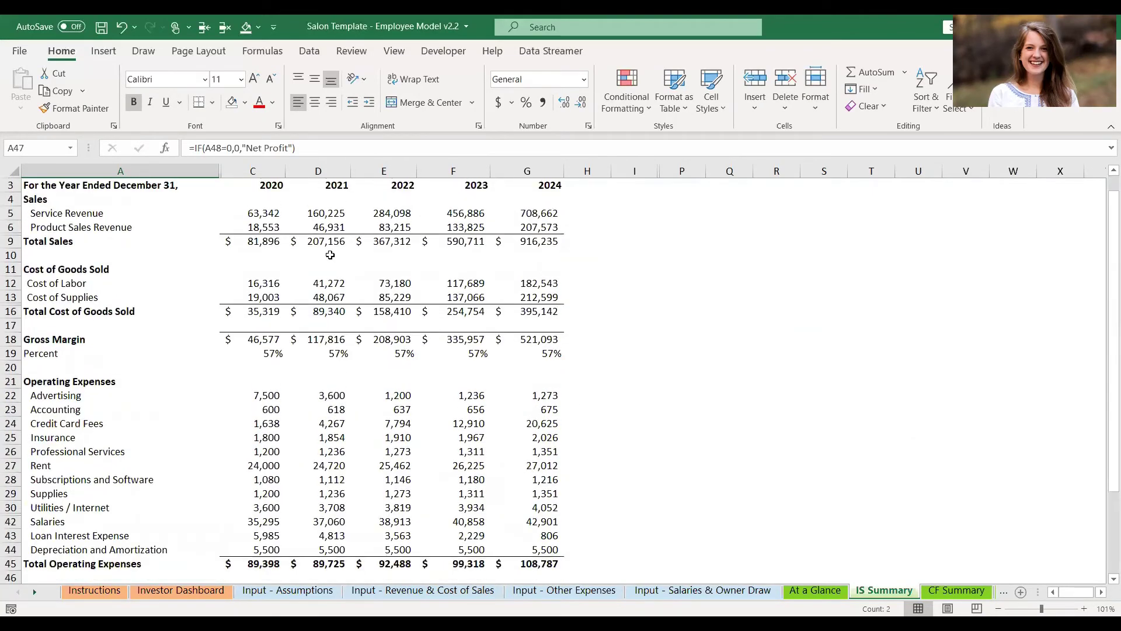
scroll(495, 387, down, 2)
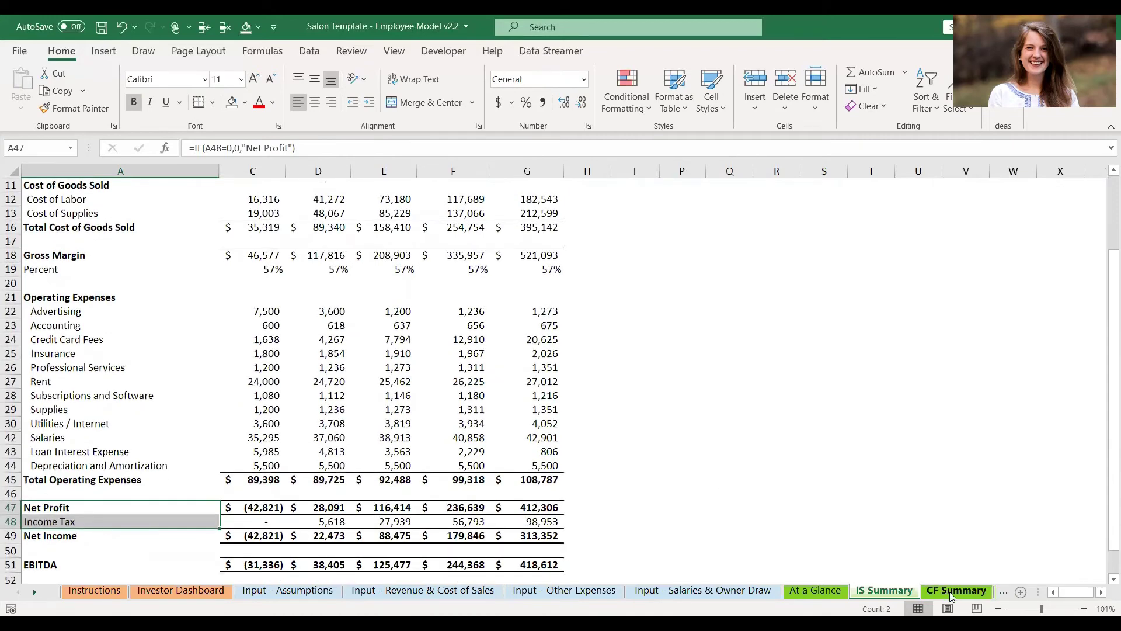
click(942, 591)
Step: Look over the 2020–2024 yearly cash flow rows, then open the BS Summary balance sheet
scroll(695, 358, up, 3)
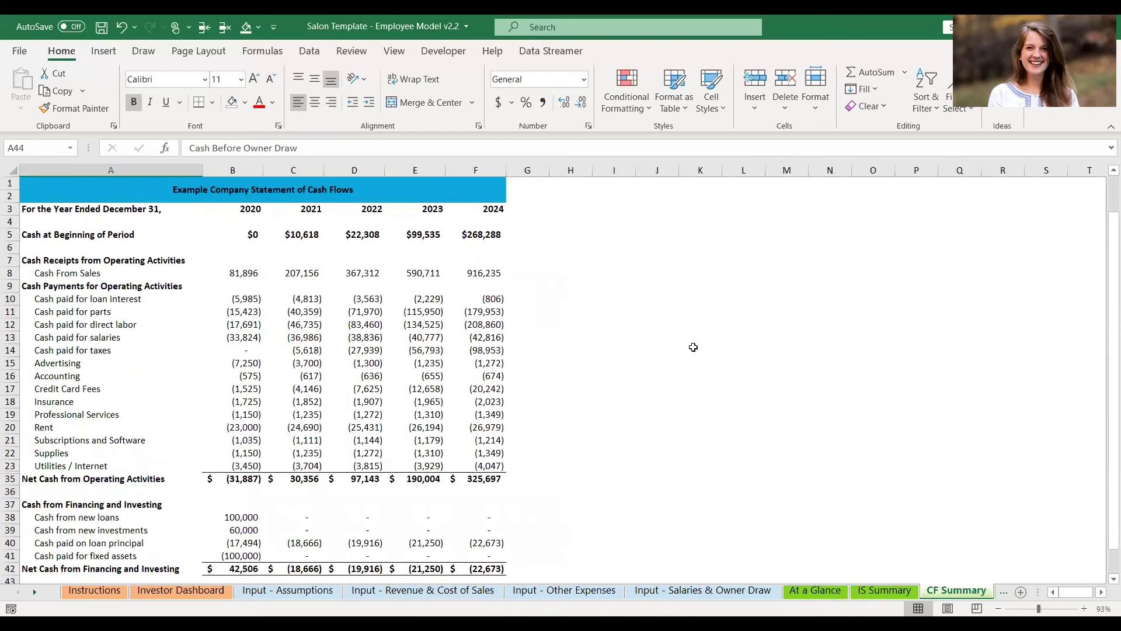
scroll(694, 347, down, 3)
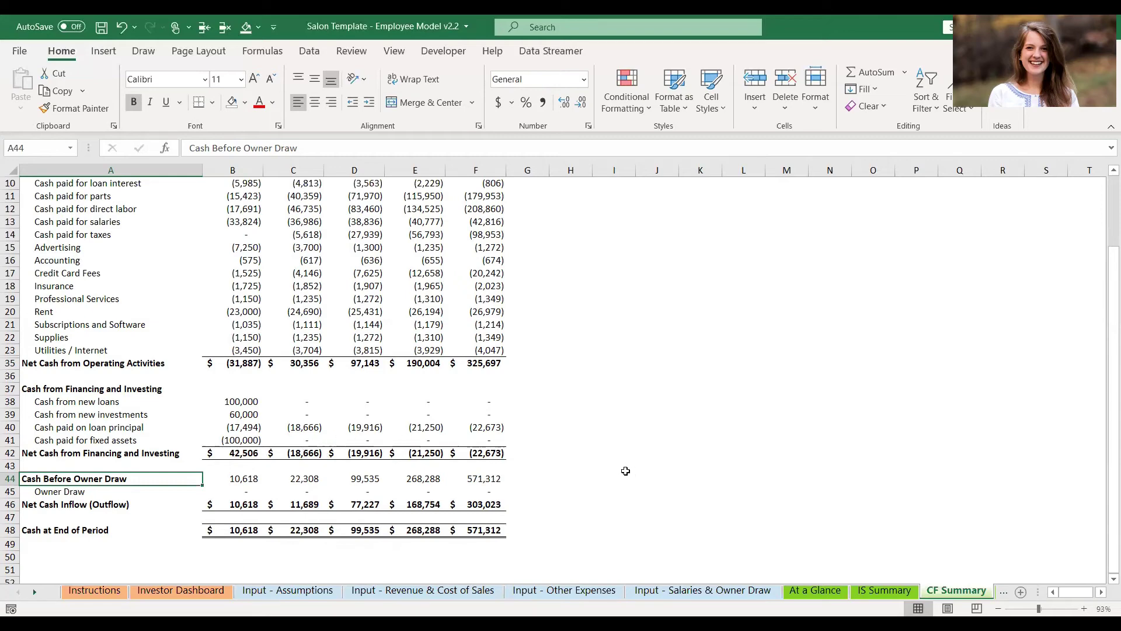
scroll(626, 468, up, 3)
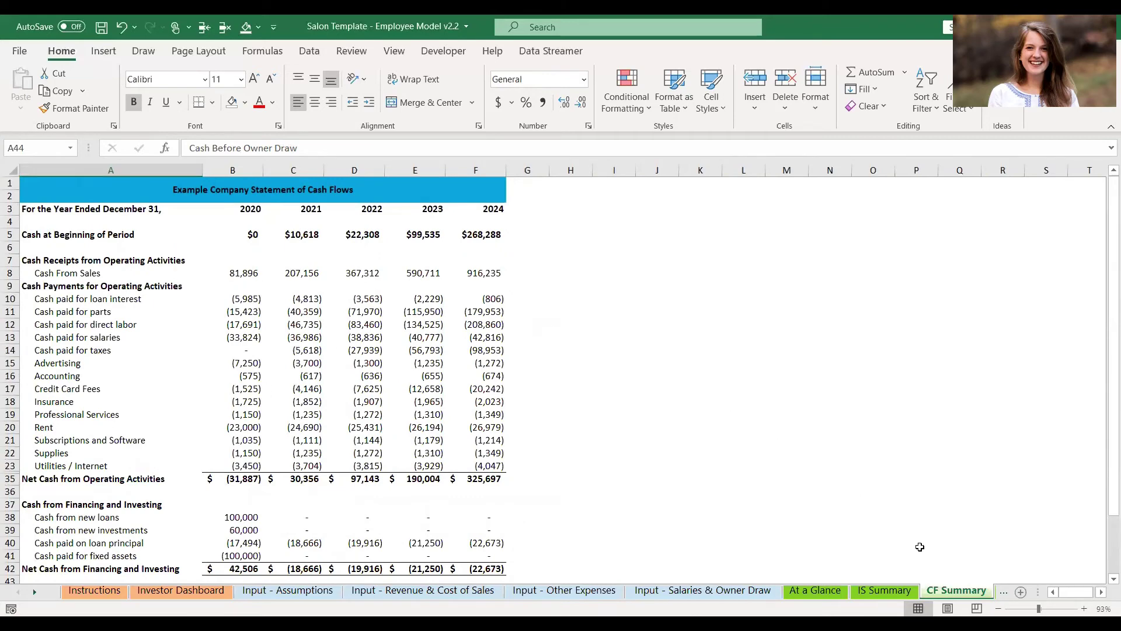
scroll(967, 596, down, 3)
click(750, 591)
Step: Confirm 2024 Total Assets and Total Liabilities and Equity both equal 645,648, then open Income Stmt
click(540, 386)
scroll(540, 387, down, 4)
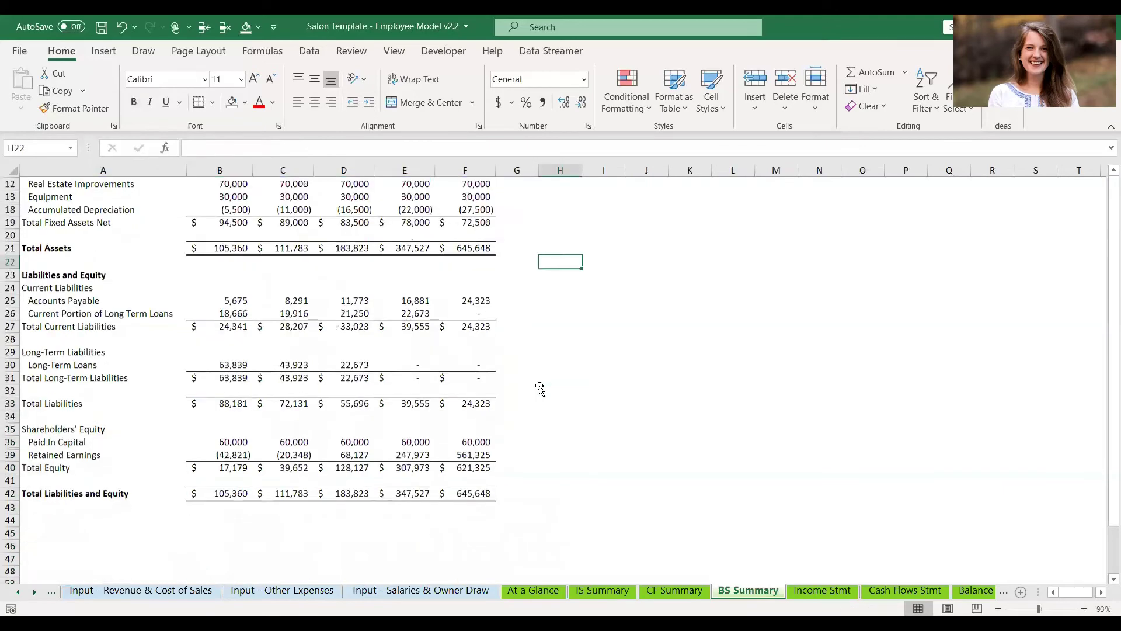
scroll(537, 388, up, 4)
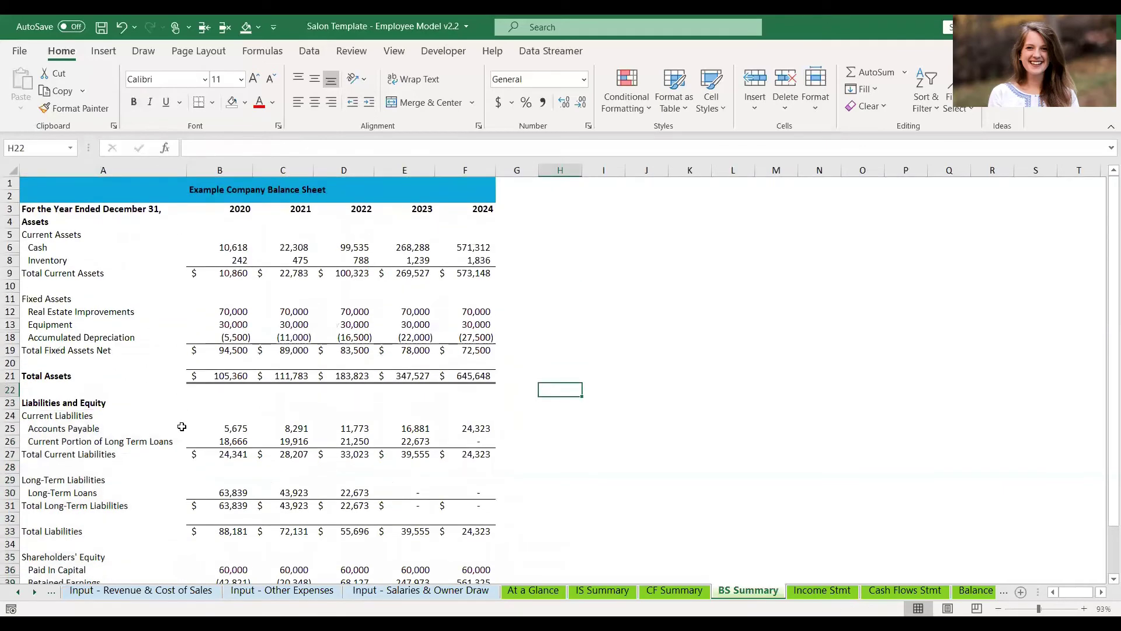
scroll(182, 427, down, 1)
scroll(278, 473, down, 3)
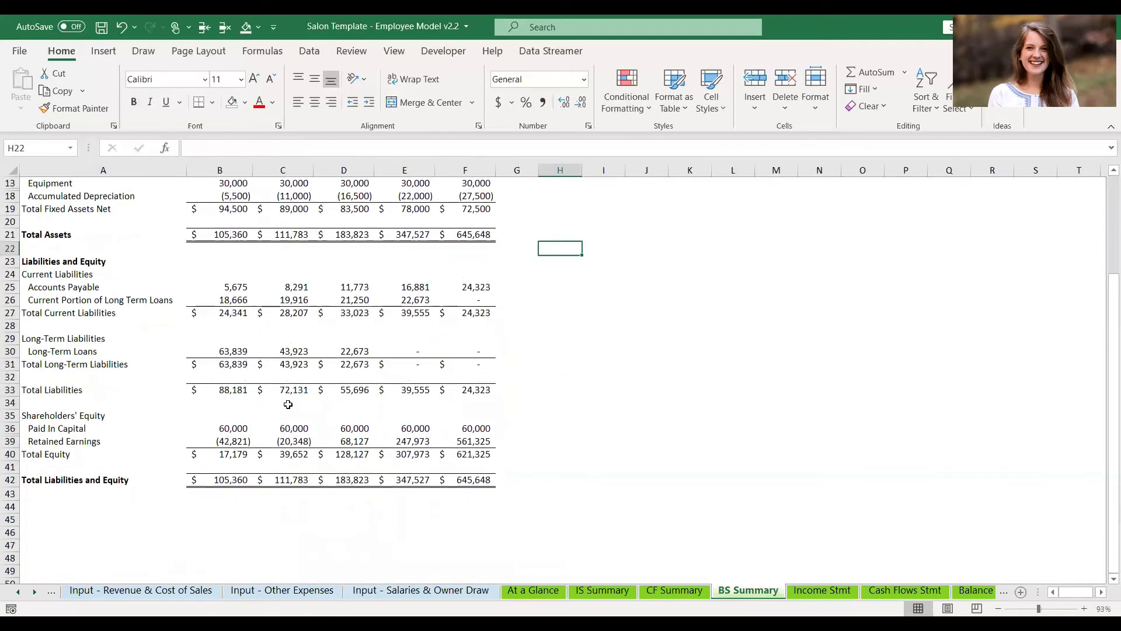
scroll(610, 371, up, 4)
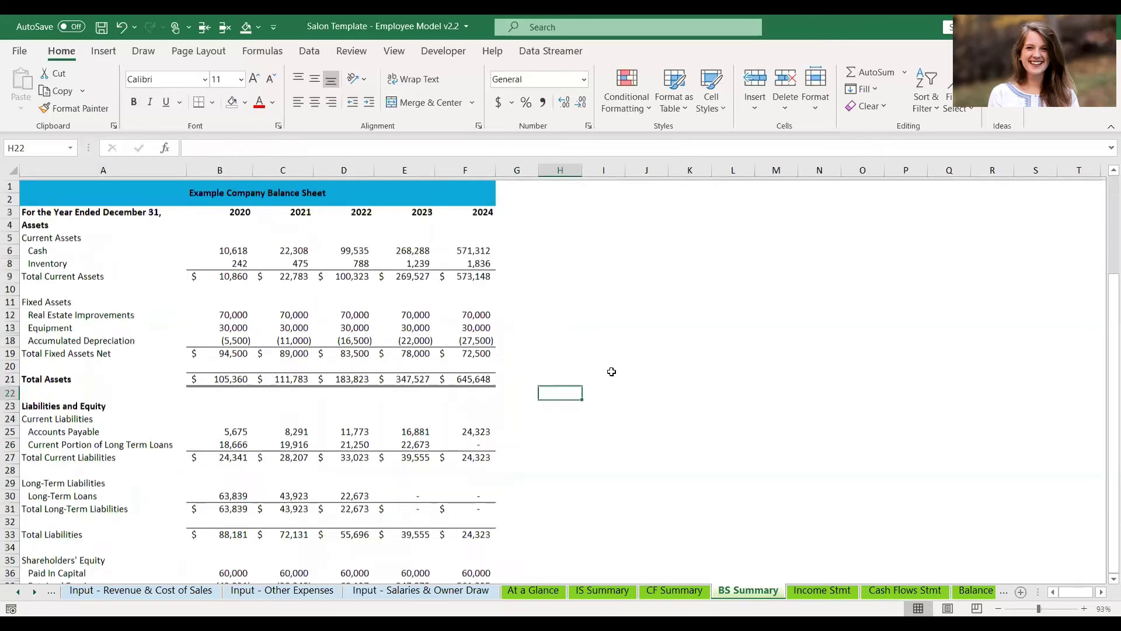
scroll(610, 372, down, 4)
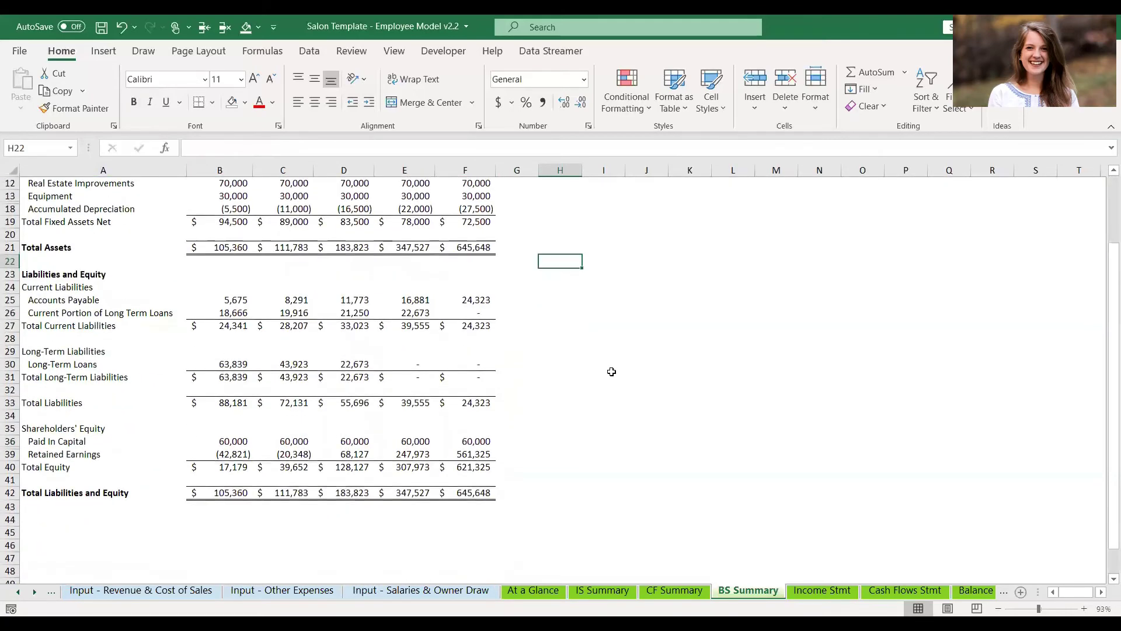
click(460, 251)
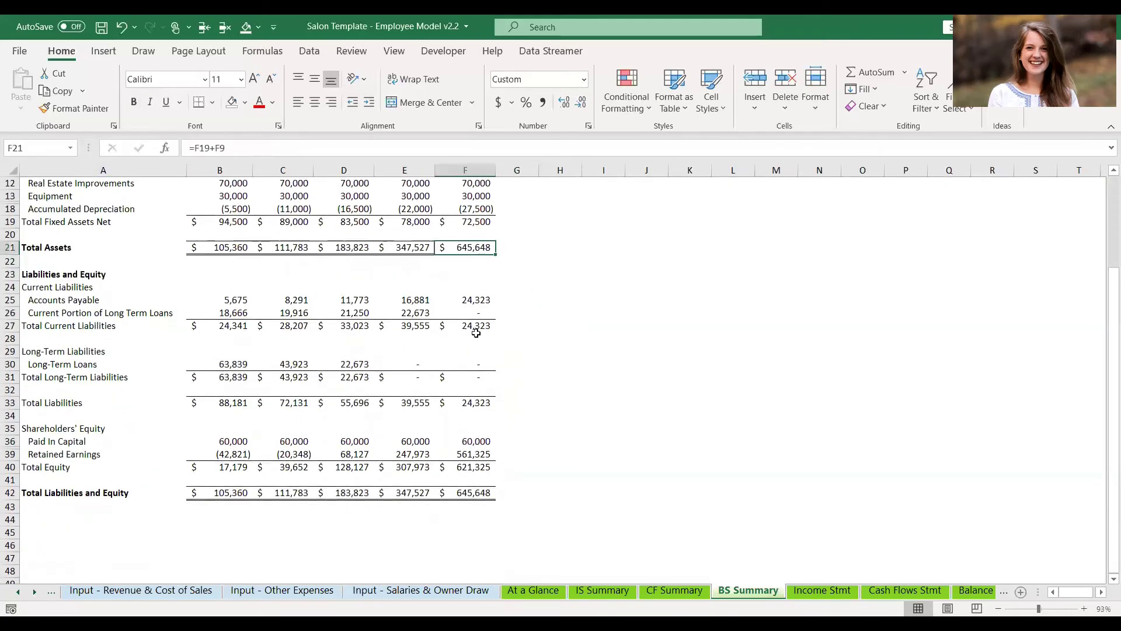
click(471, 495)
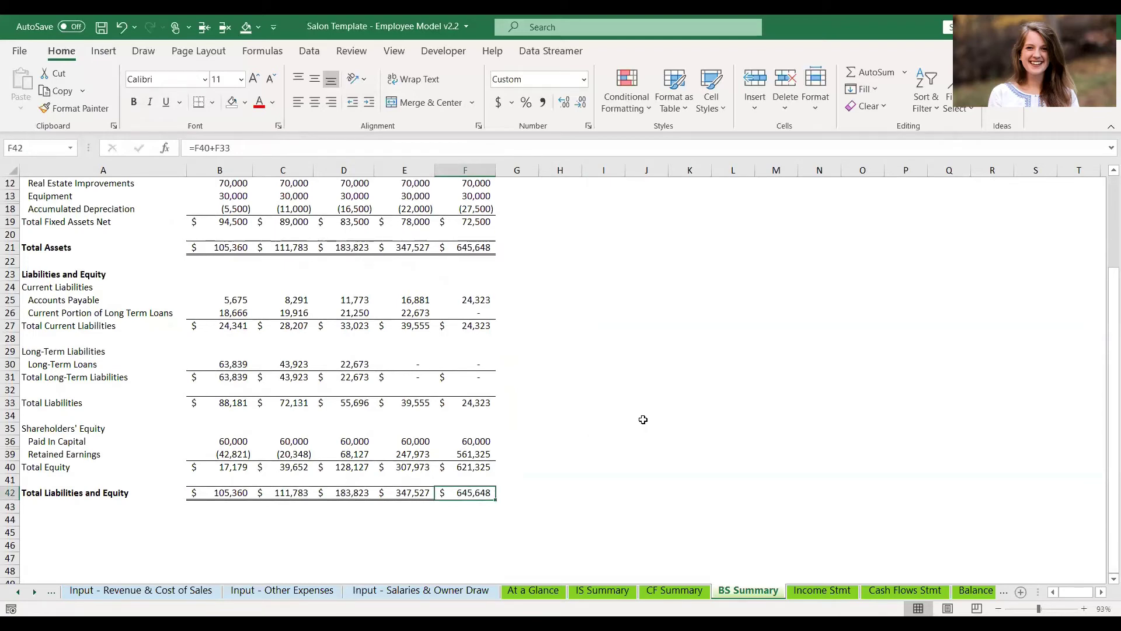
scroll(643, 419, up, 4)
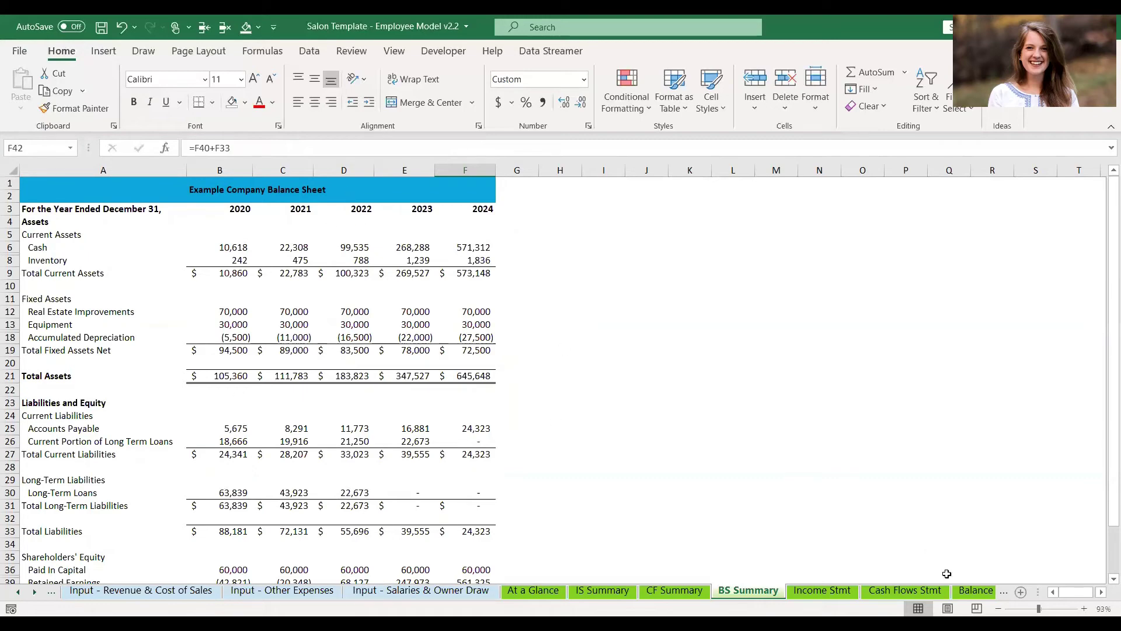
click(824, 591)
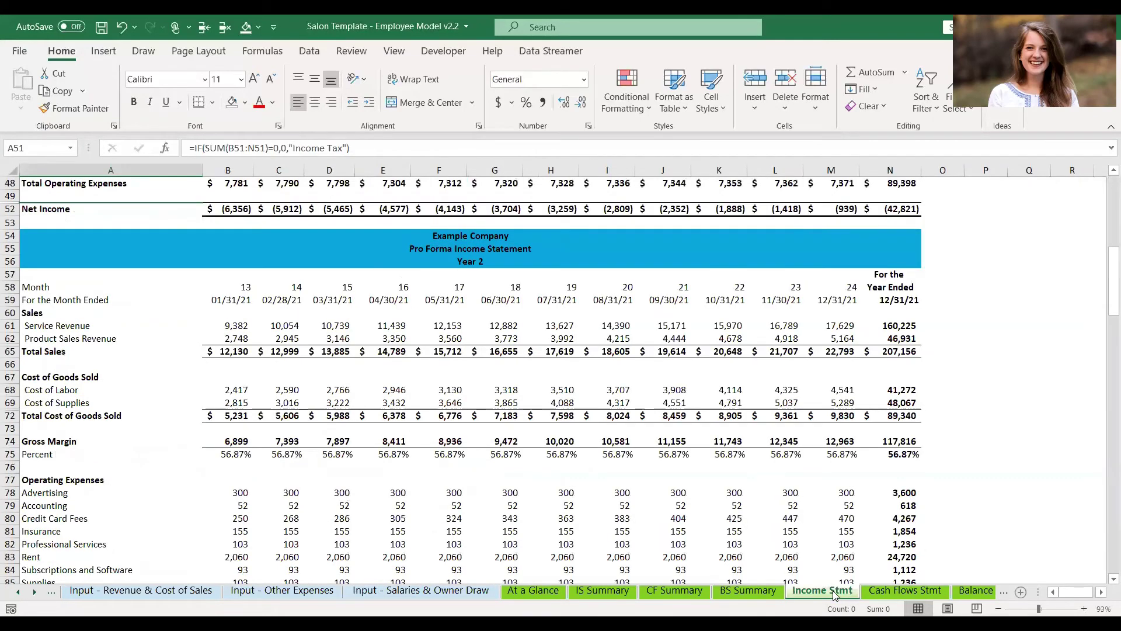
Step: Move to the monthly Cash Flows Stmt sheet and return to its Year 1 header showing 81,896 cash from sales
scroll(825, 441, up, 15)
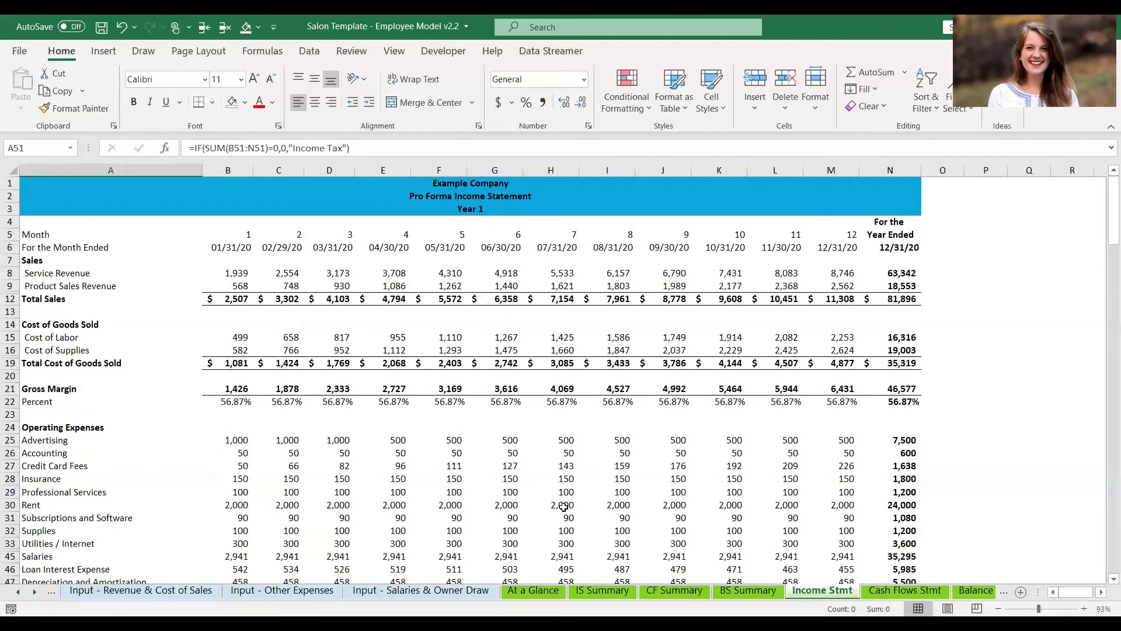
scroll(565, 507, down, 7)
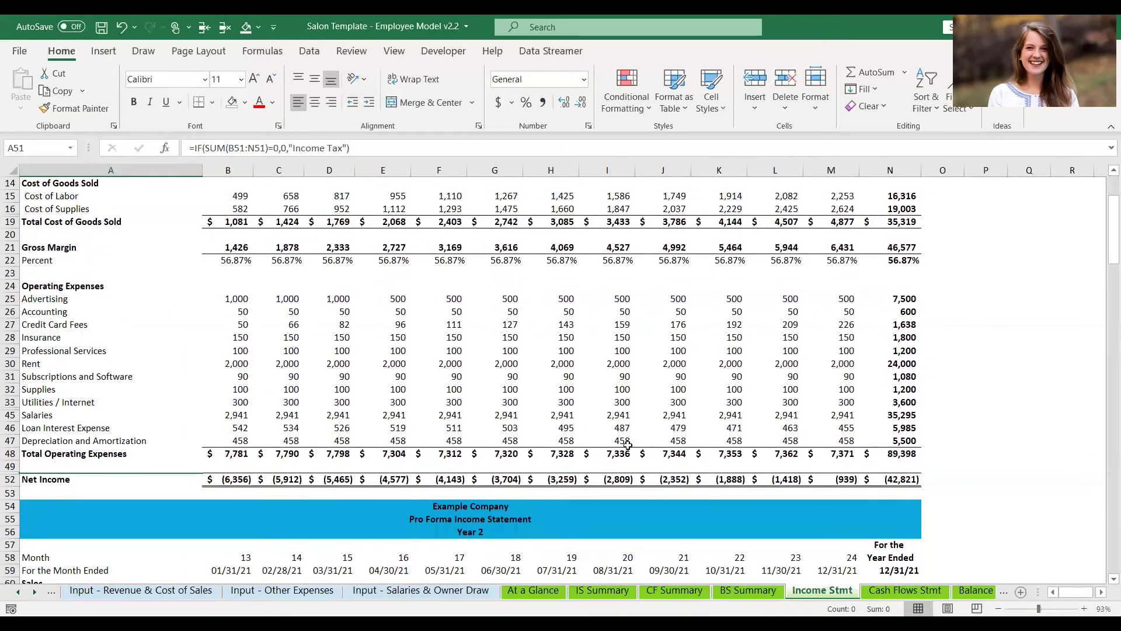
scroll(628, 445, down, 9)
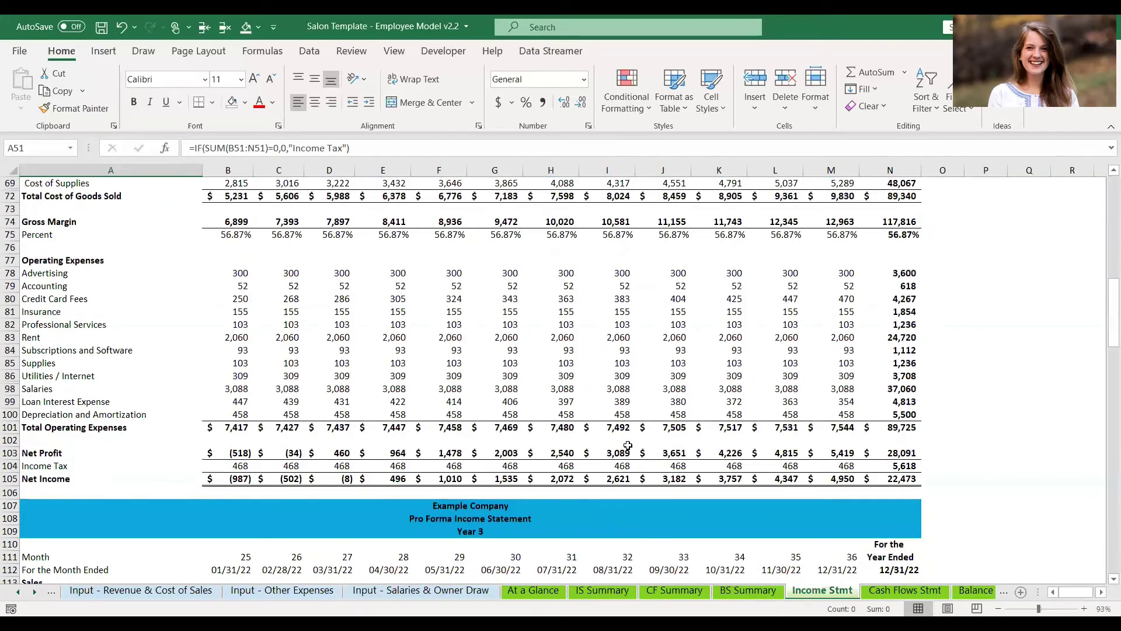
scroll(628, 445, down, 2)
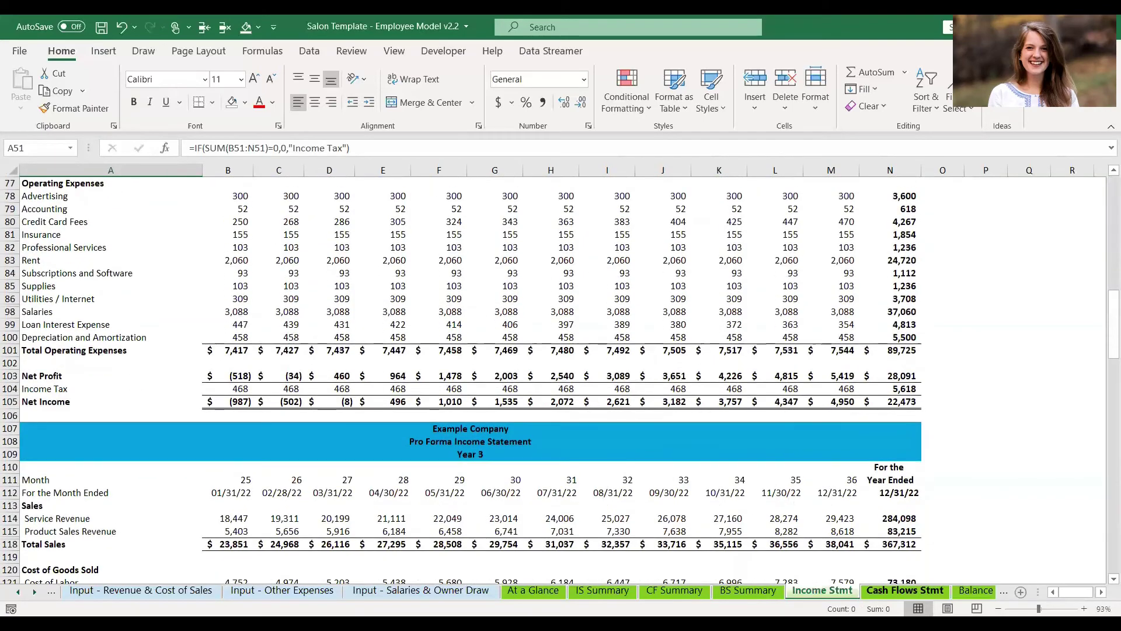
click(904, 591)
scroll(738, 412, down, 10)
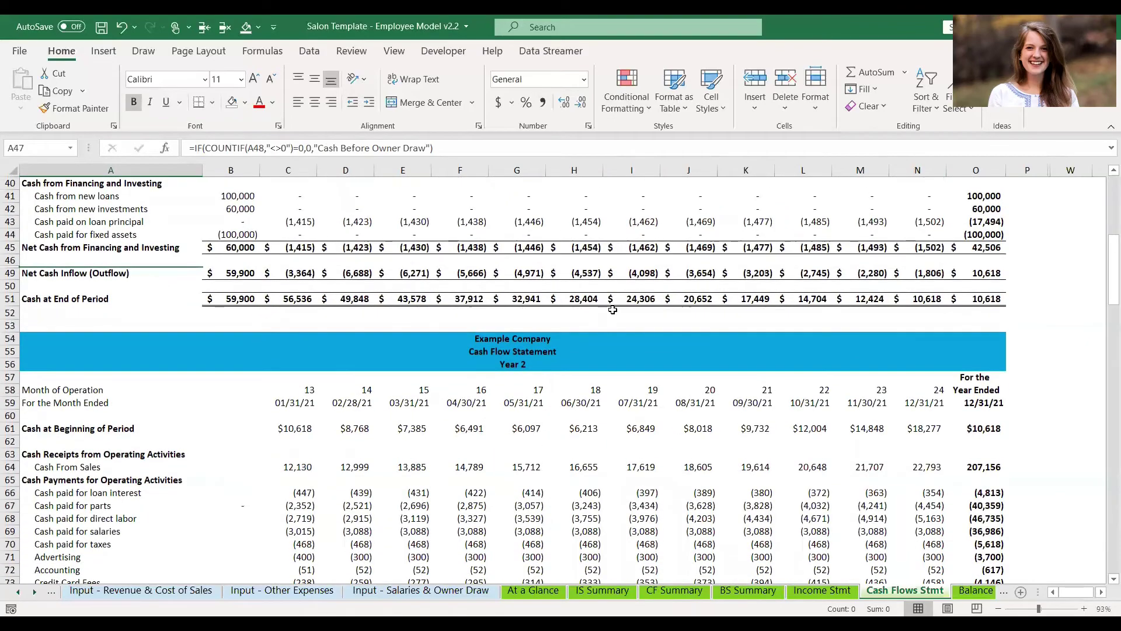
scroll(611, 311, down, 8)
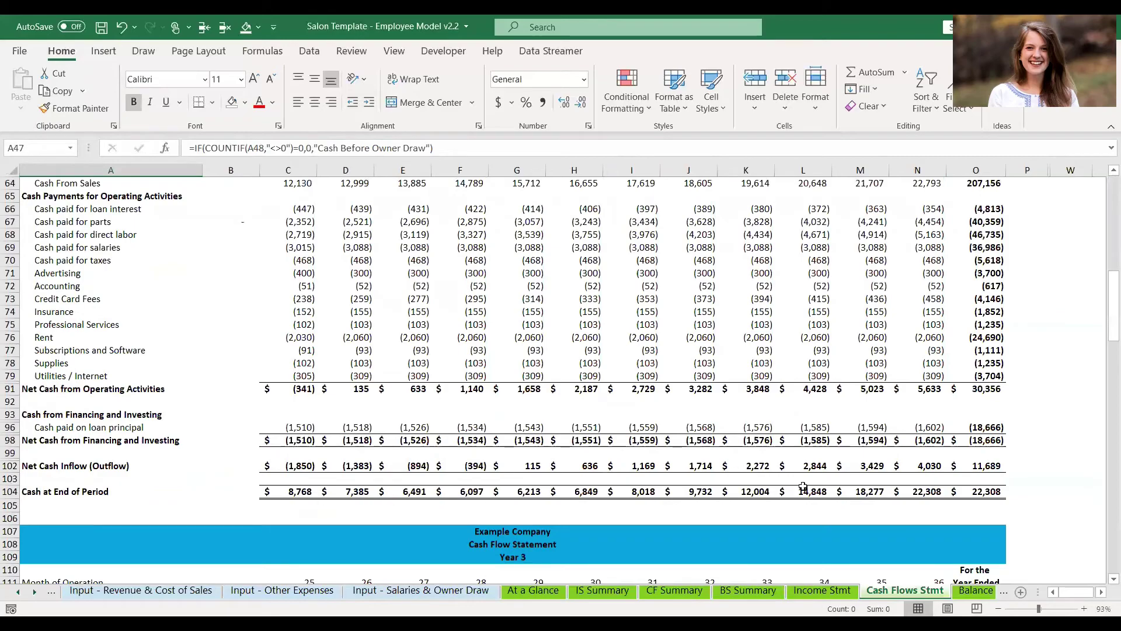
scroll(929, 496, down, 20)
scroll(928, 433, up, 19)
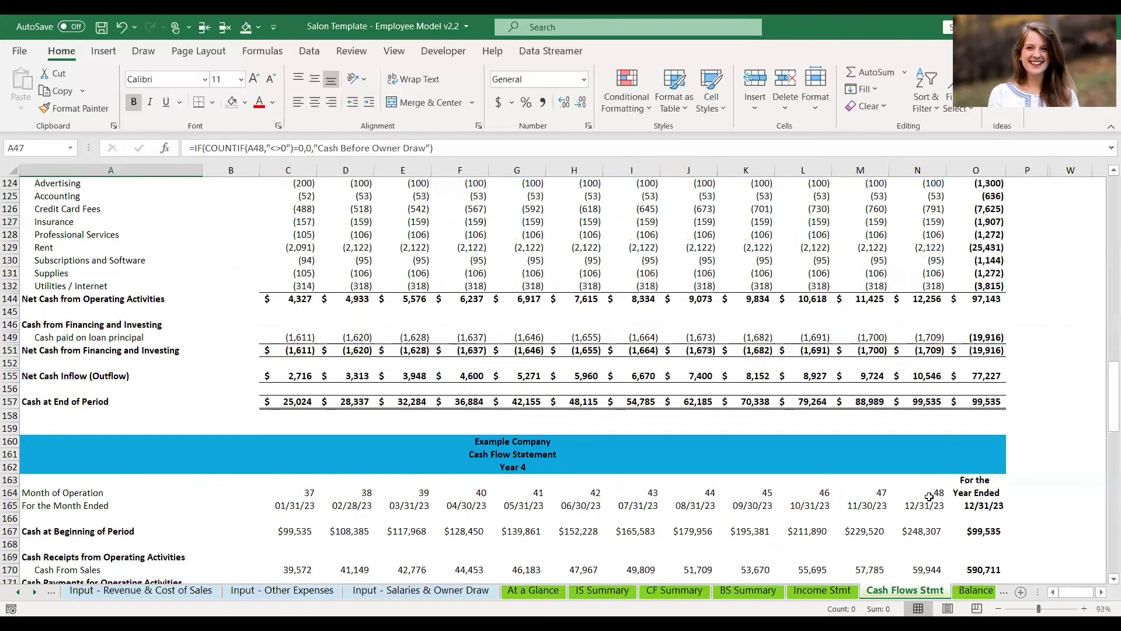
scroll(929, 497, up, 20)
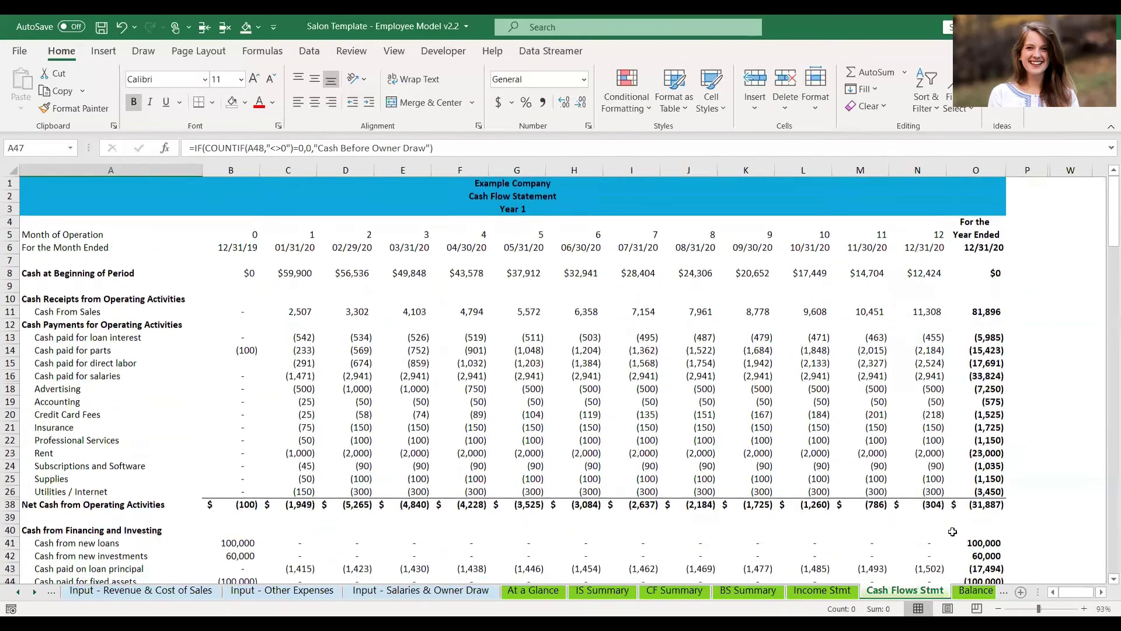
Step: Review the Balance Sheet, IS Summary and Income Stmt, then return to the Input - Revenue & Cost of Sales top
click(970, 591)
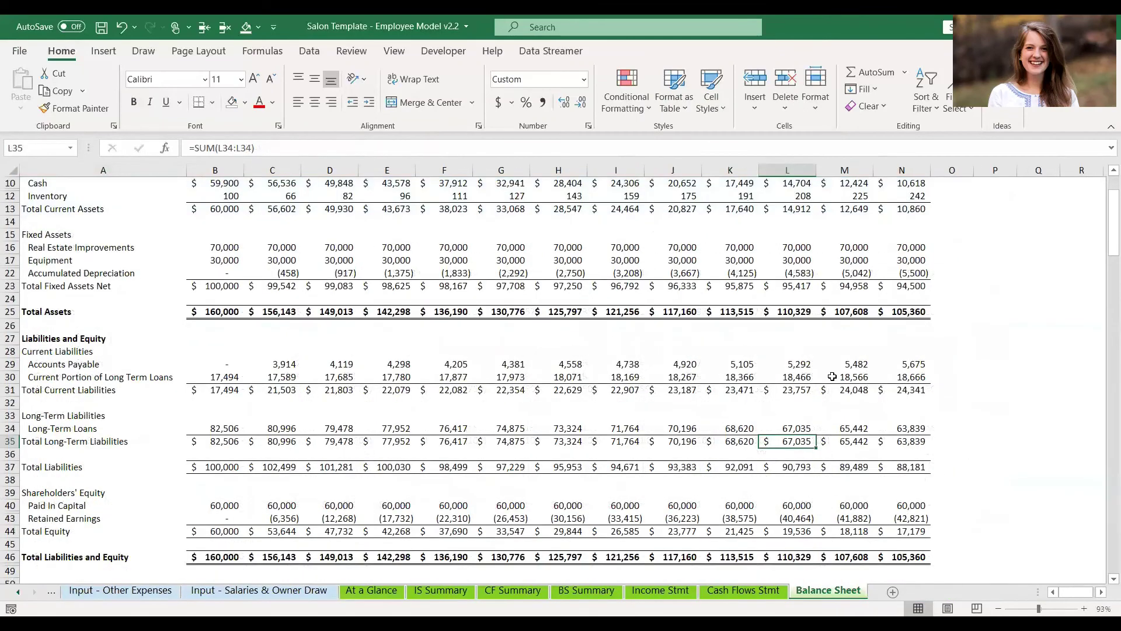
scroll(829, 355, up, 3)
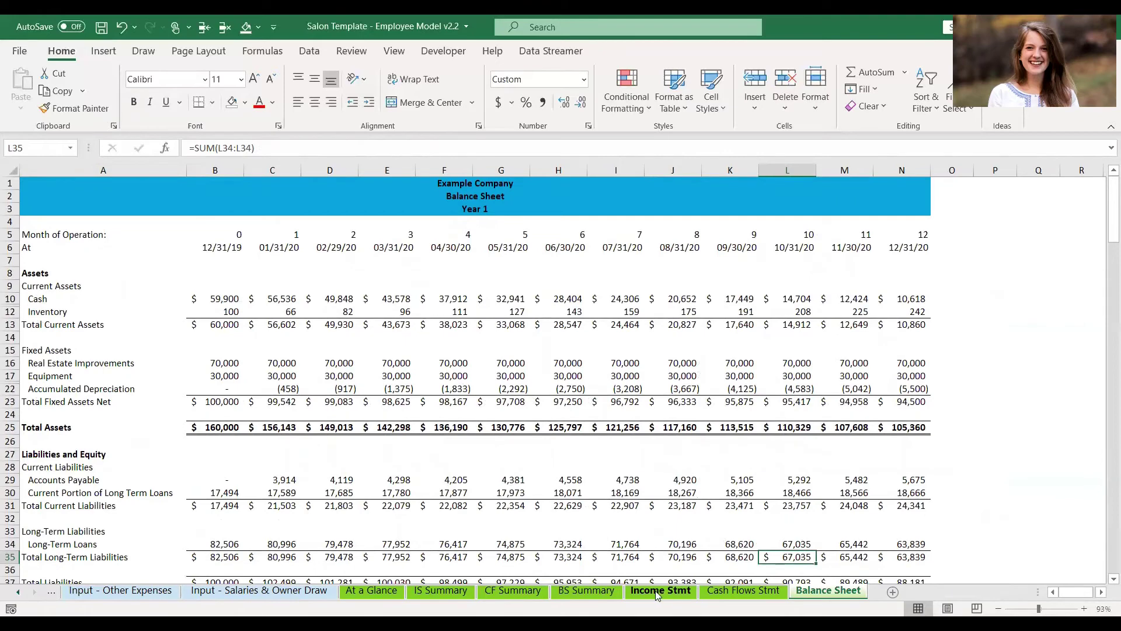
click(441, 591)
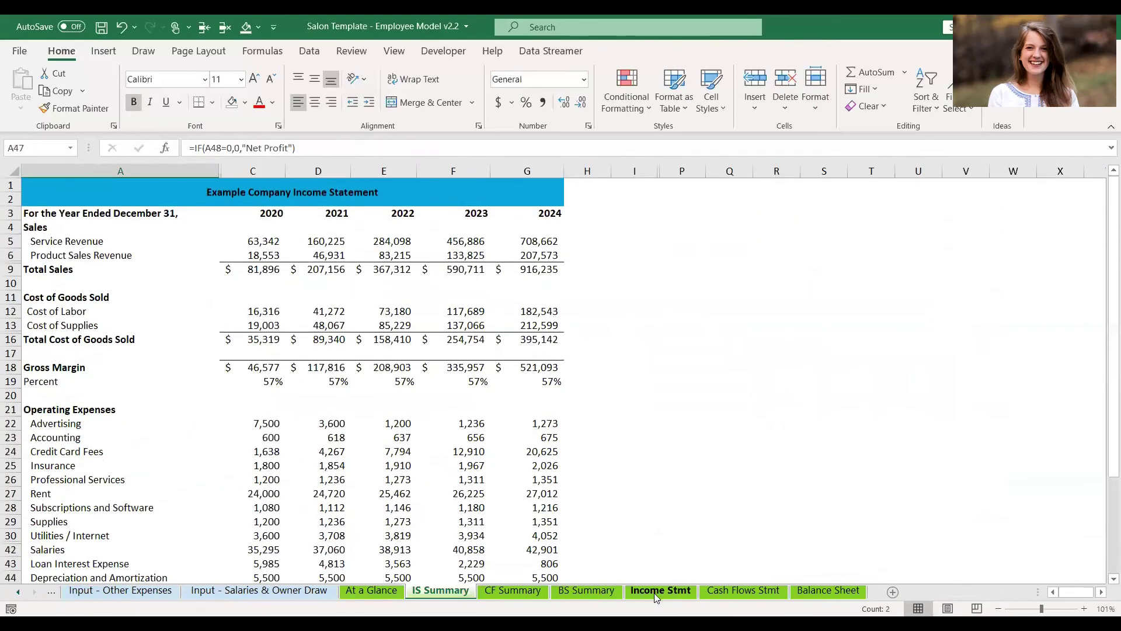
click(656, 593)
scroll(596, 336, up, 20)
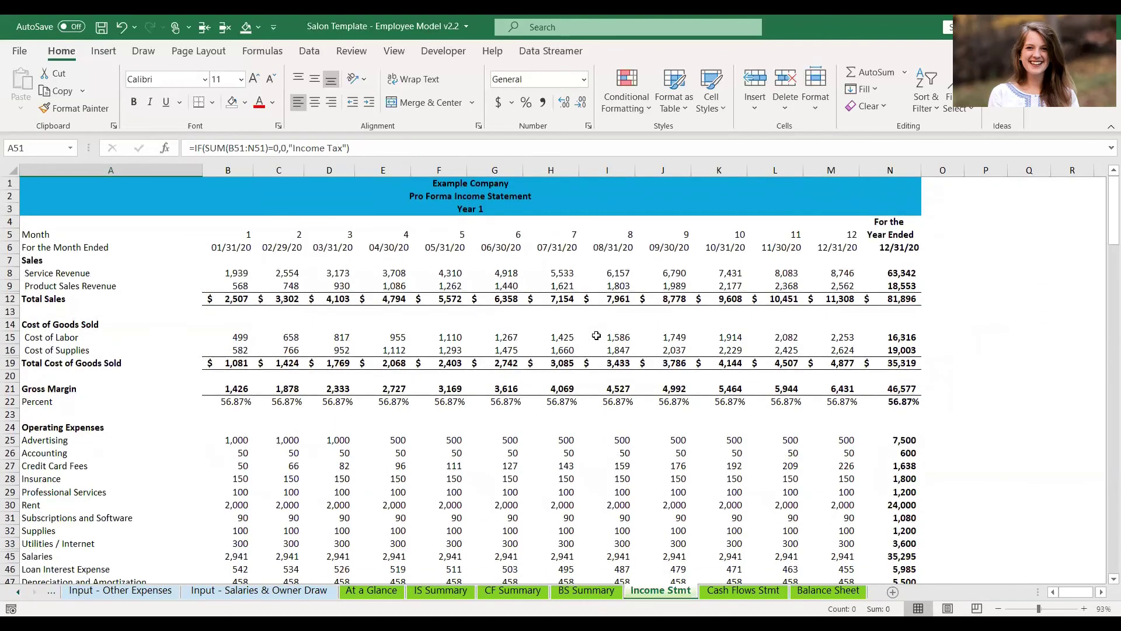
scroll(423, 591, up, 5)
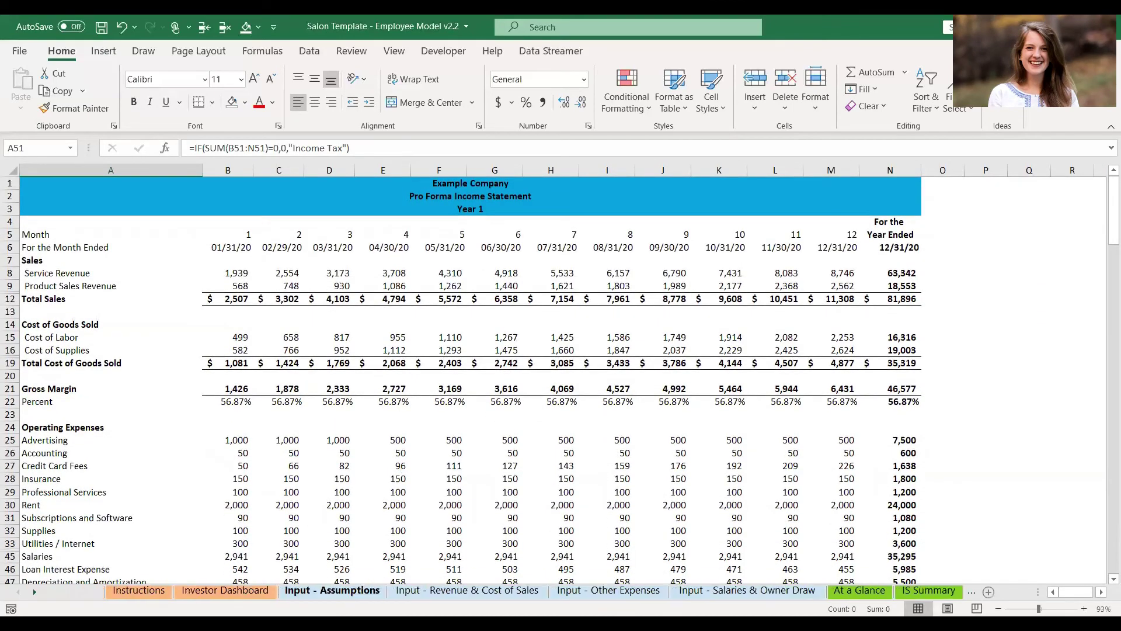
click(423, 591)
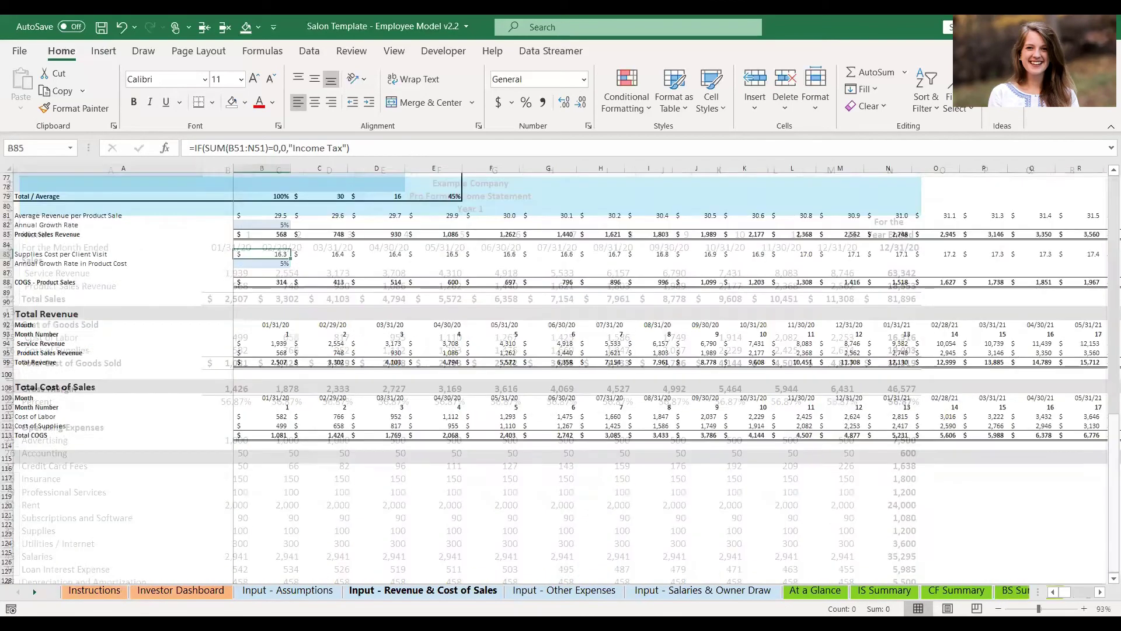
scroll(496, 327, up, 20)
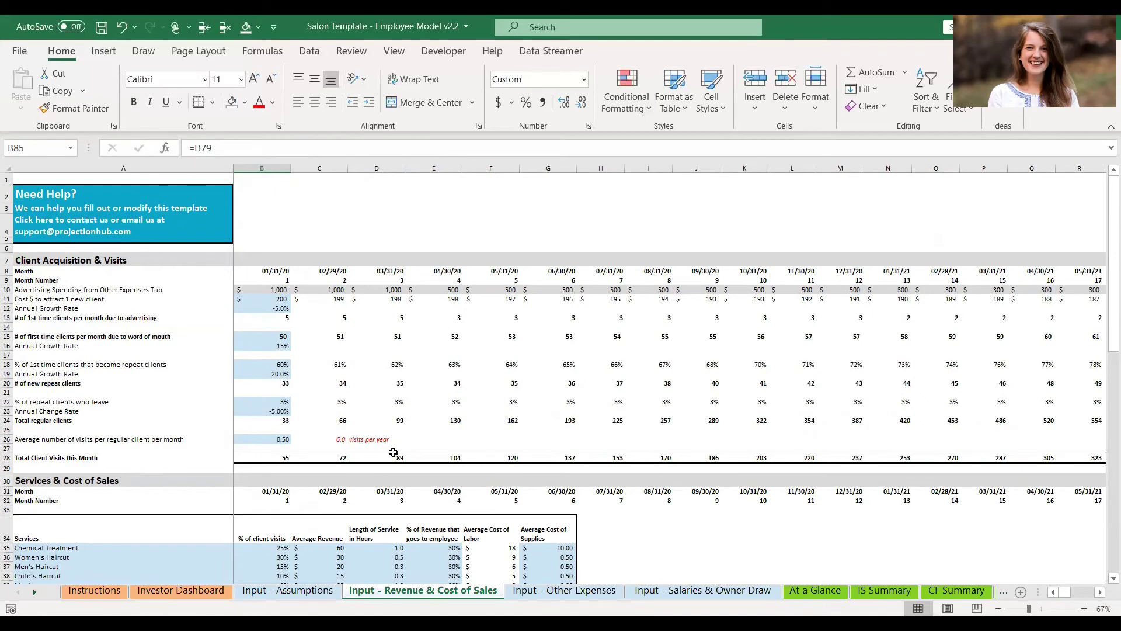
Step: Open the Investor Dashboard and scroll down and across its Modified Income Statement
click(187, 592)
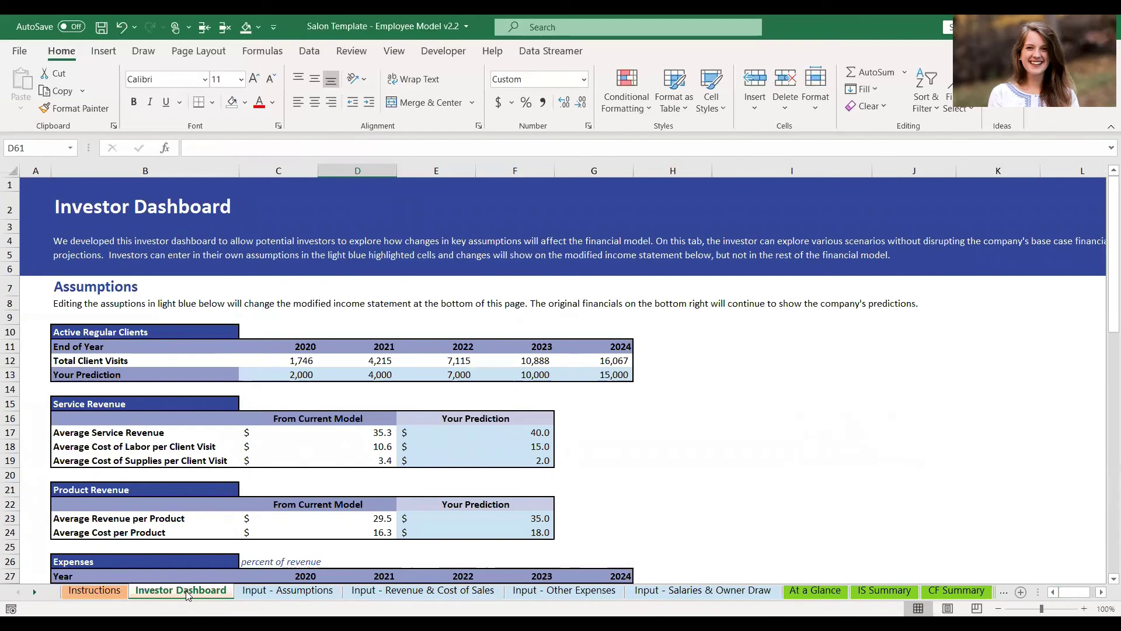
scroll(553, 515, down, 4)
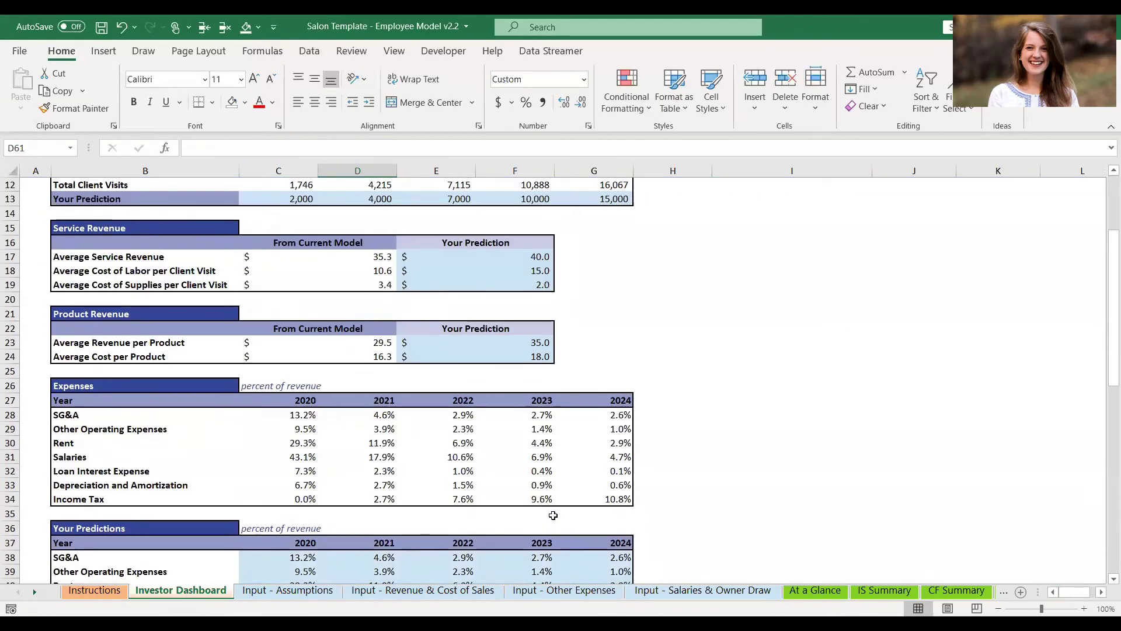
scroll(553, 515, down, 10)
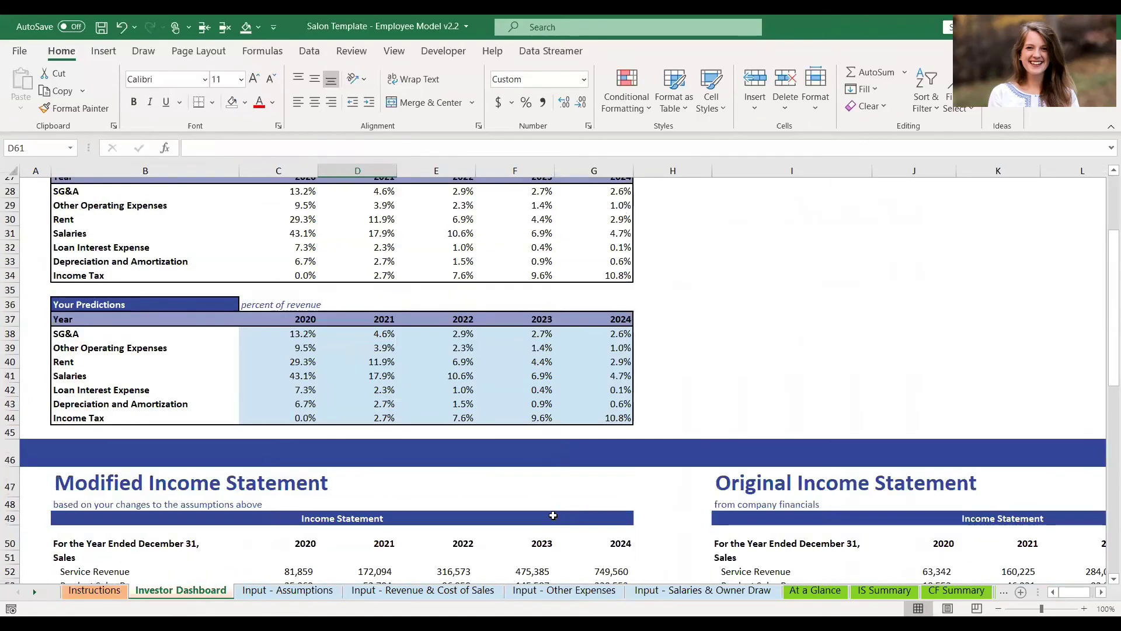
scroll(553, 515, down, 1)
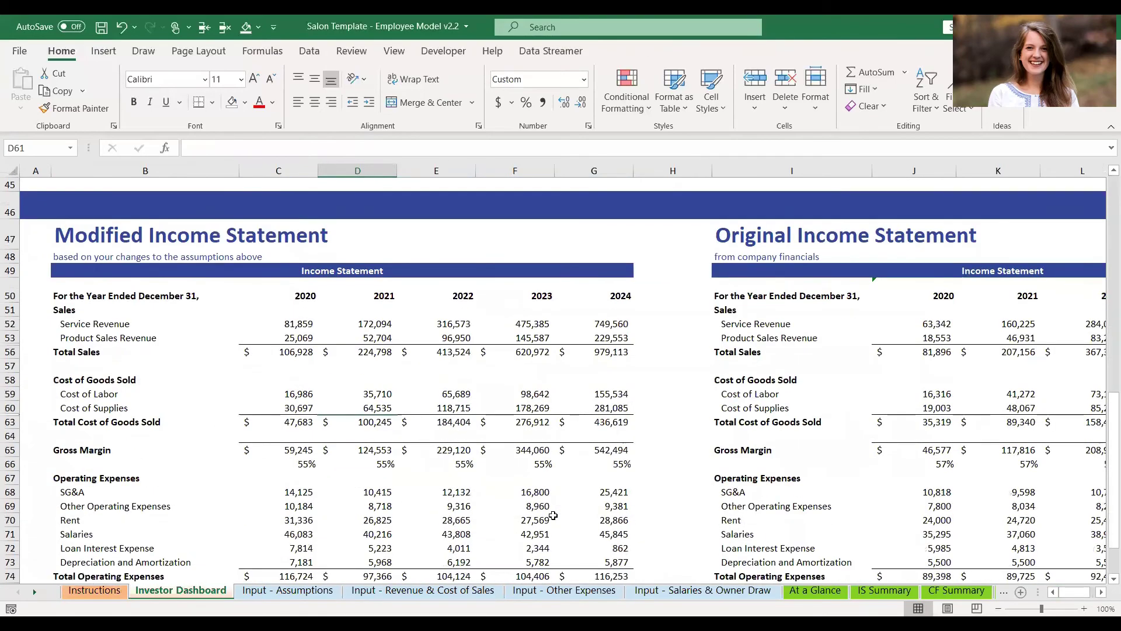
scroll(553, 515, right, 3)
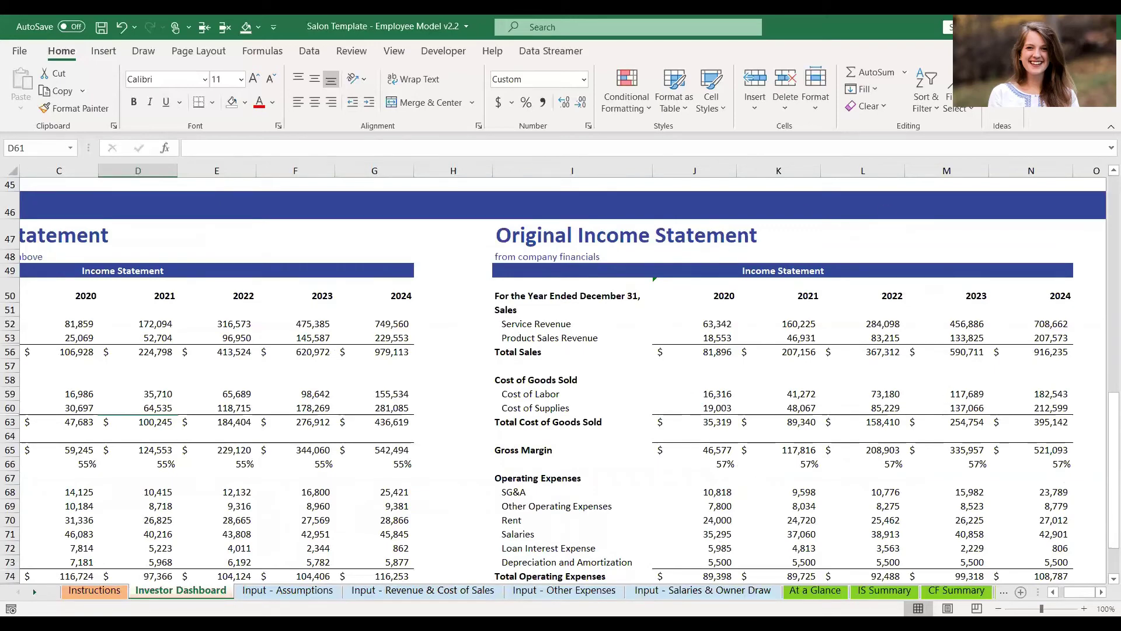
scroll(321, 430, left, 3)
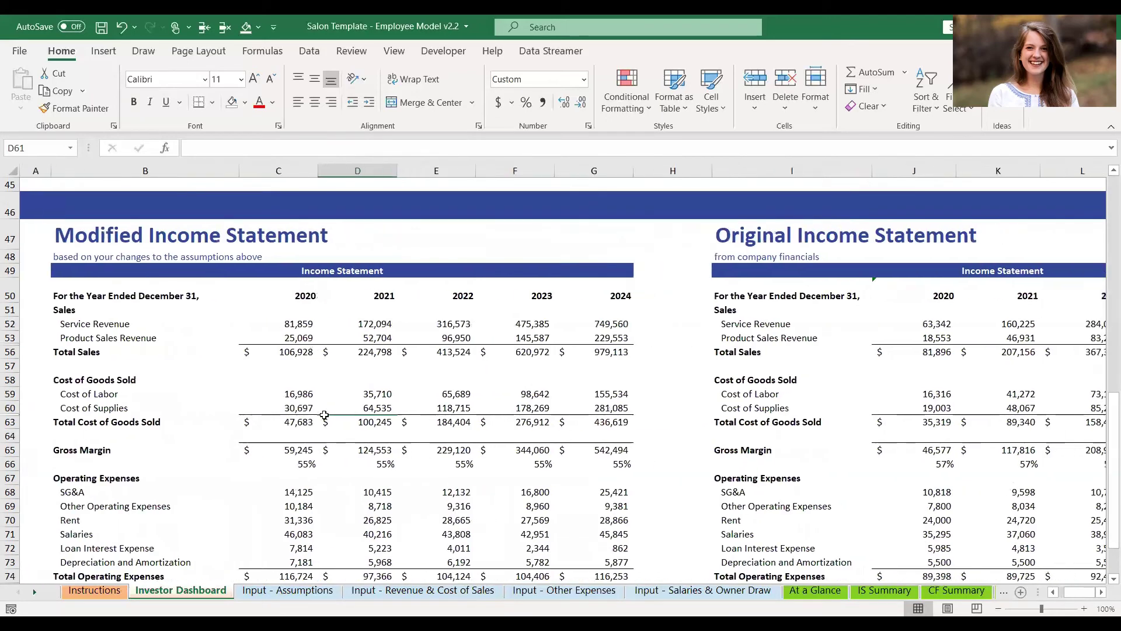
Step: Scroll past the Original Income Statement back to Assumptions and select the 2020 Total Client Visits cell
scroll(324, 415, down, 1)
scroll(324, 414, down, 1)
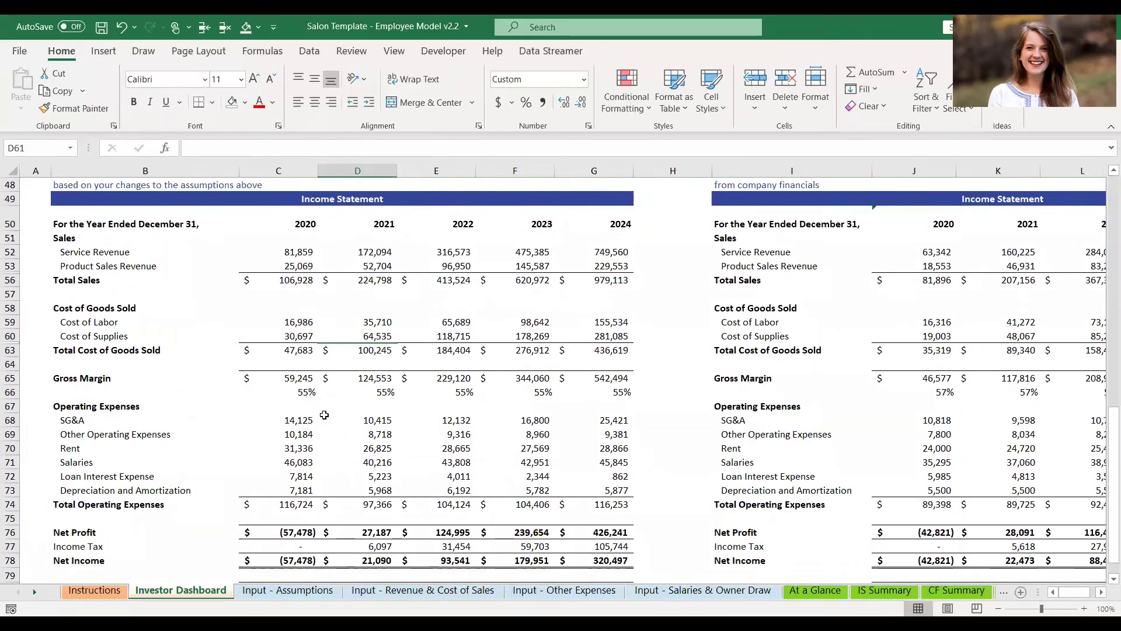
scroll(324, 415, up, 3)
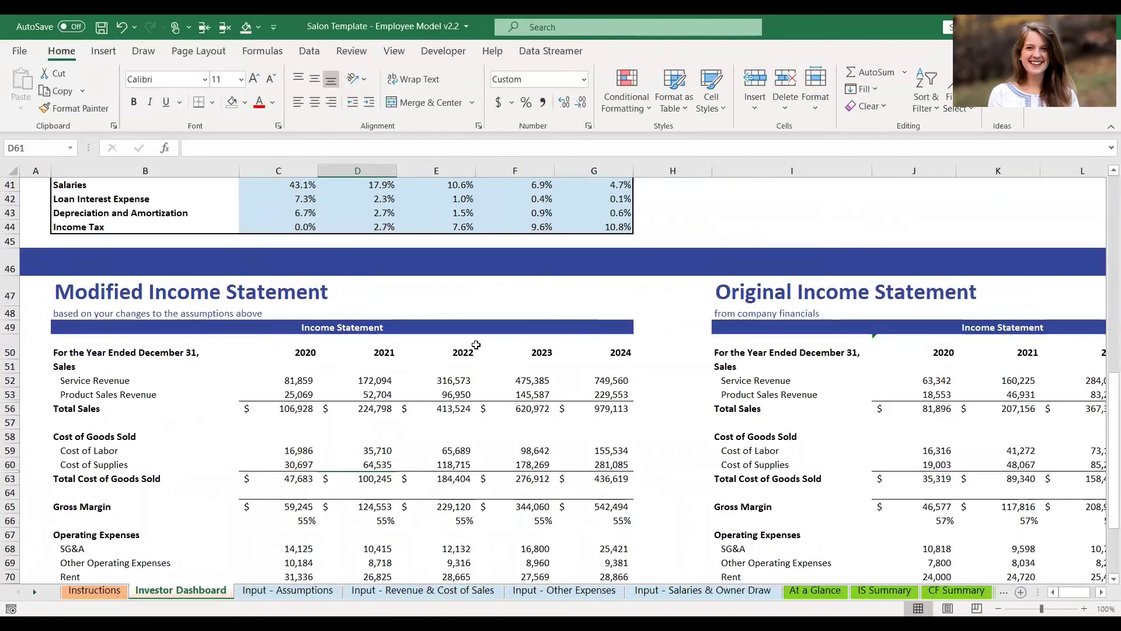
scroll(476, 345, up, 13)
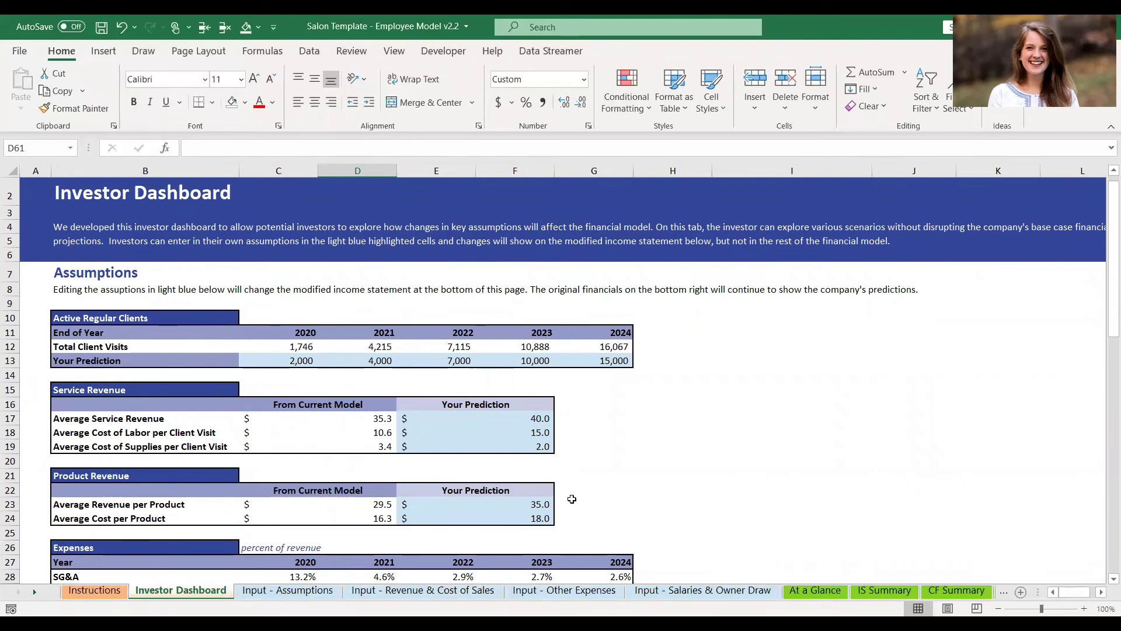
scroll(483, 508, down, 2)
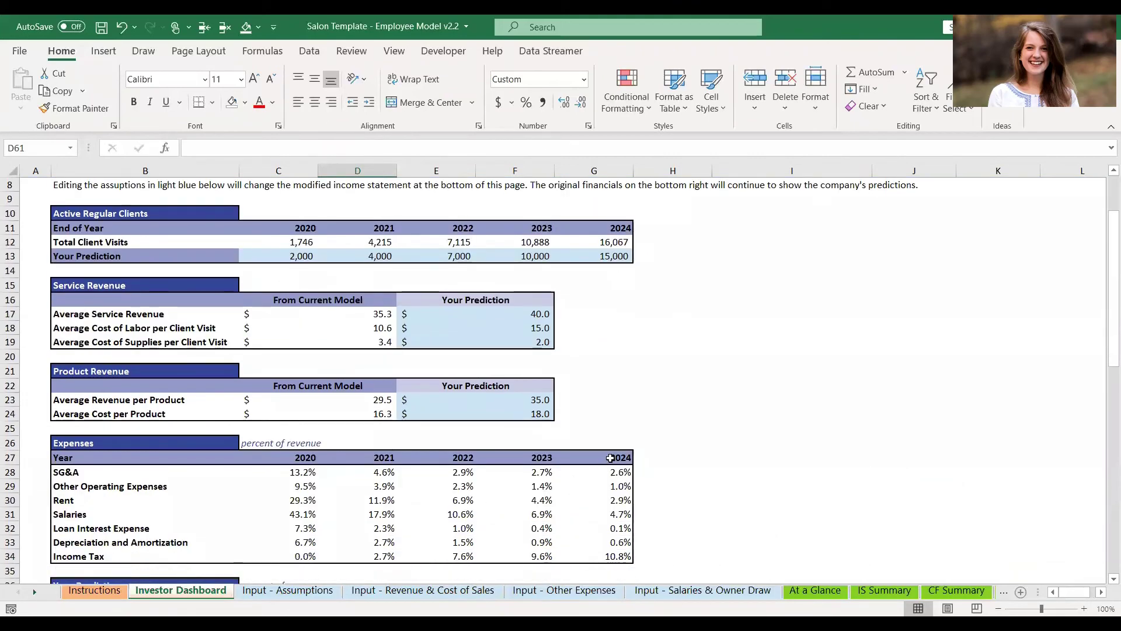
click(288, 245)
key(Right)
key(Right)
key(Right)
key(Right)
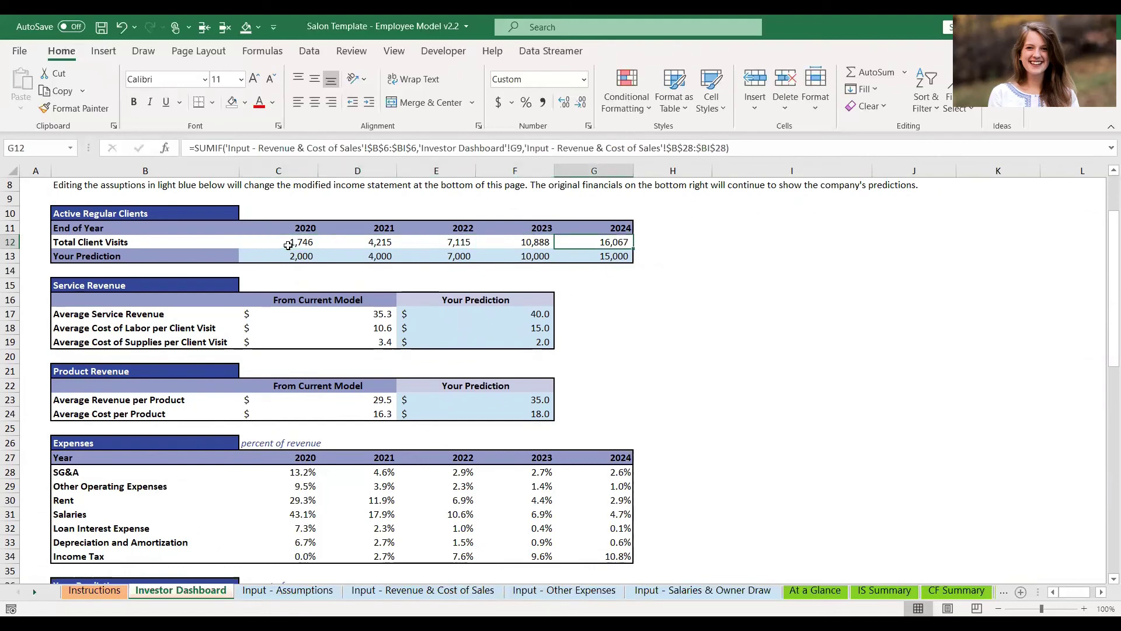
key(Left)
key(Left)
key(Left)
key(Left)
key(Right)
key(Right)
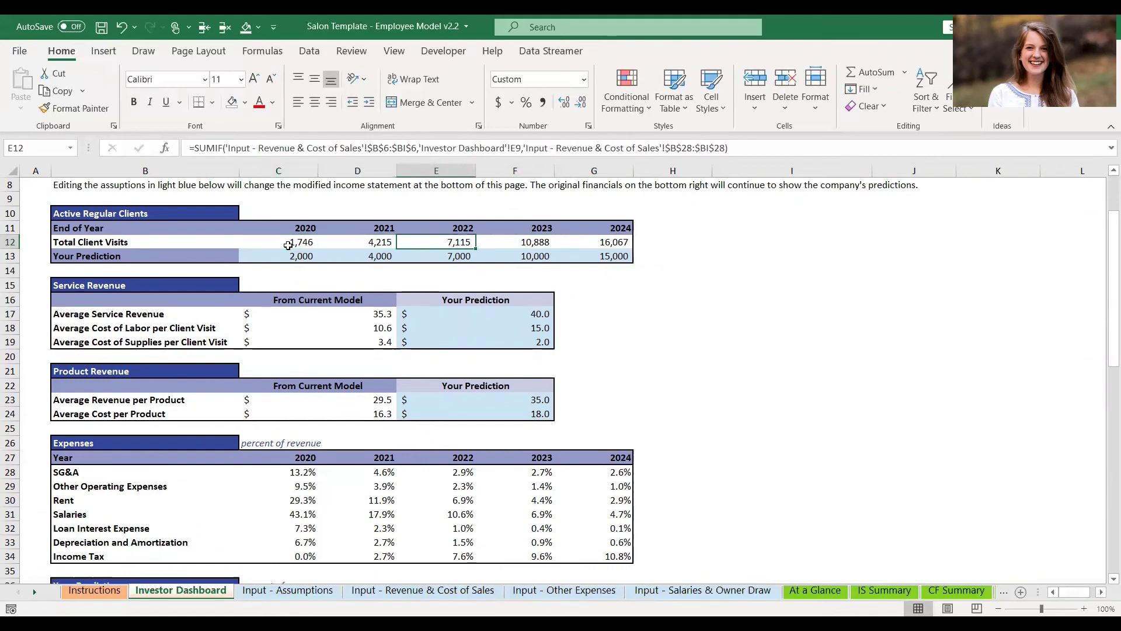
key(Down)
key(Left)
key(Left)
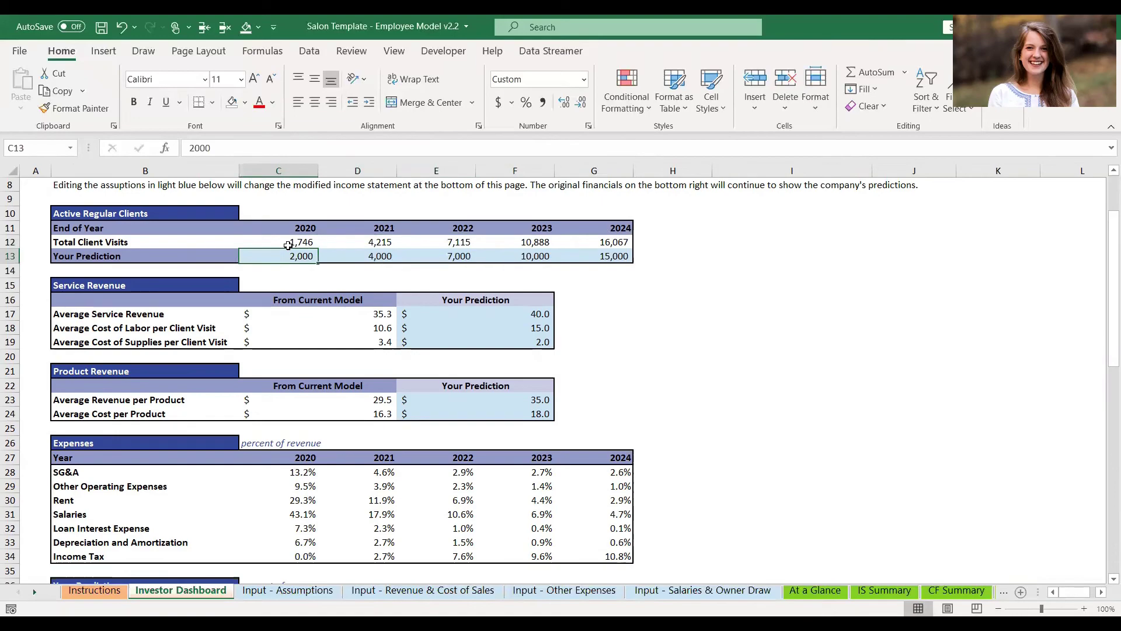
key(Right)
key(Right)
key(Right)
key(Right)
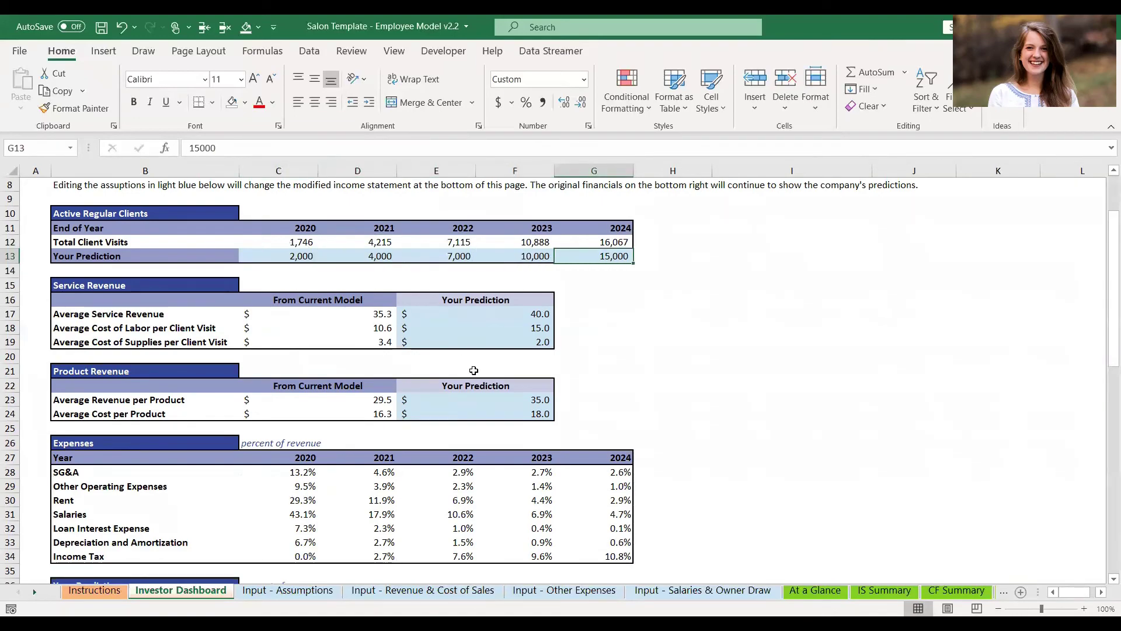
scroll(474, 370, down, 13)
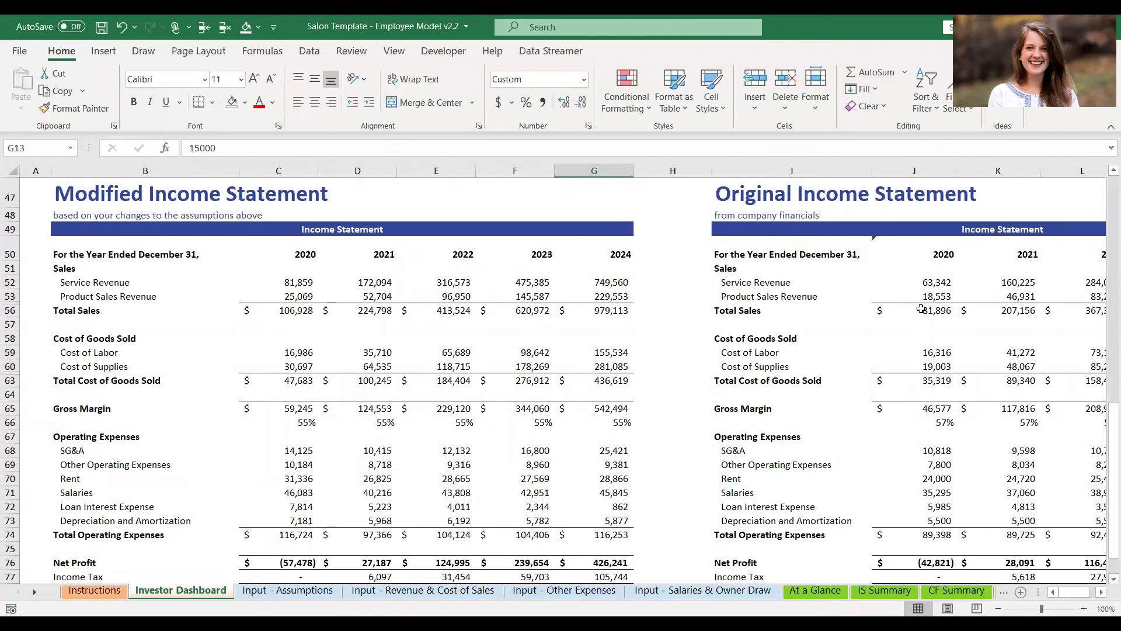
scroll(921, 310, up, 14)
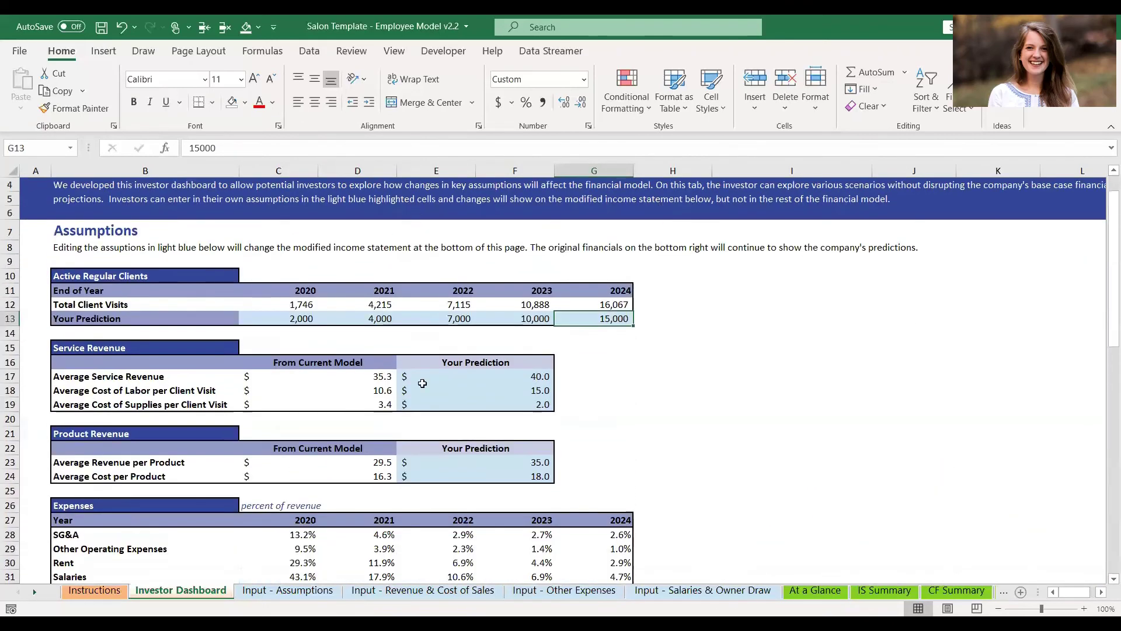
scroll(430, 373, down, 11)
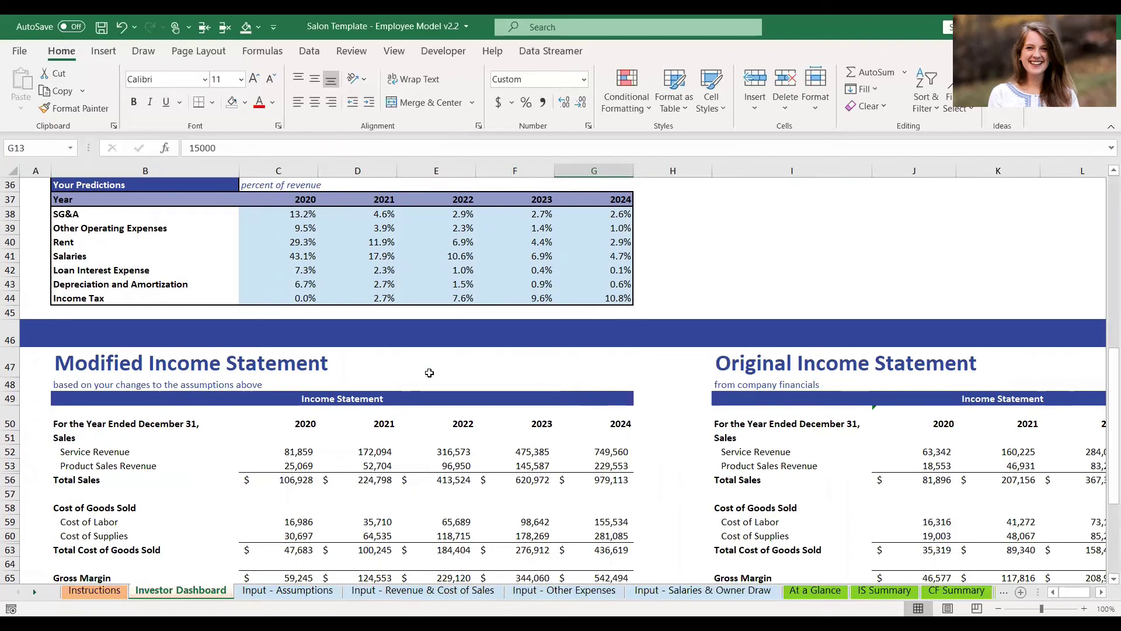
scroll(623, 362, down, 5)
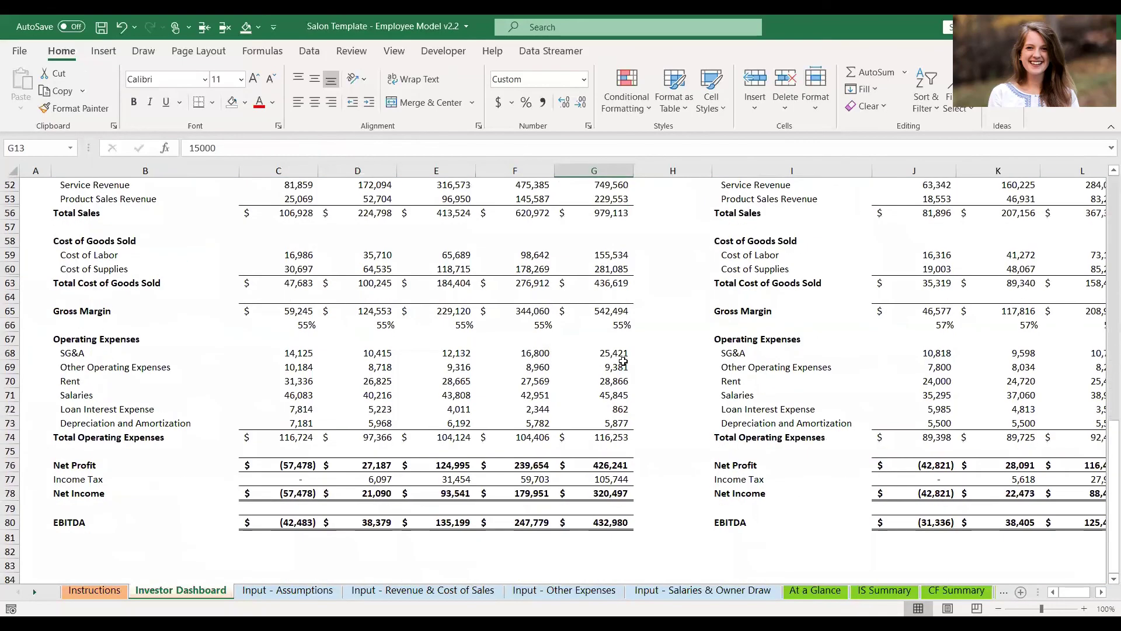
scroll(623, 362, up, 8)
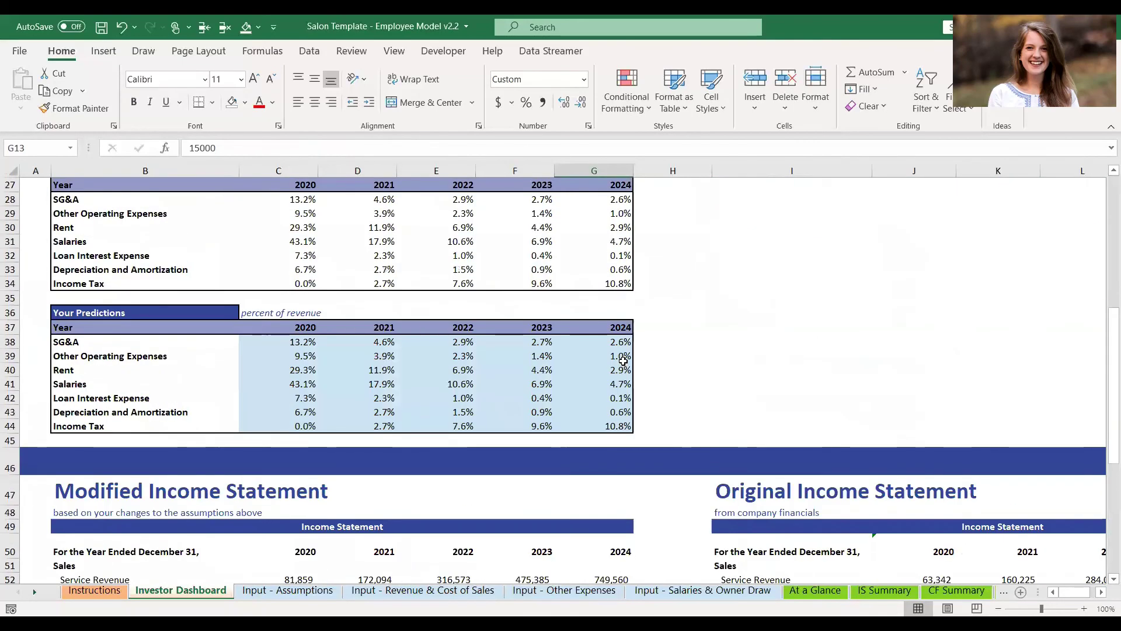
scroll(624, 361, up, 3)
scroll(624, 361, up, 5)
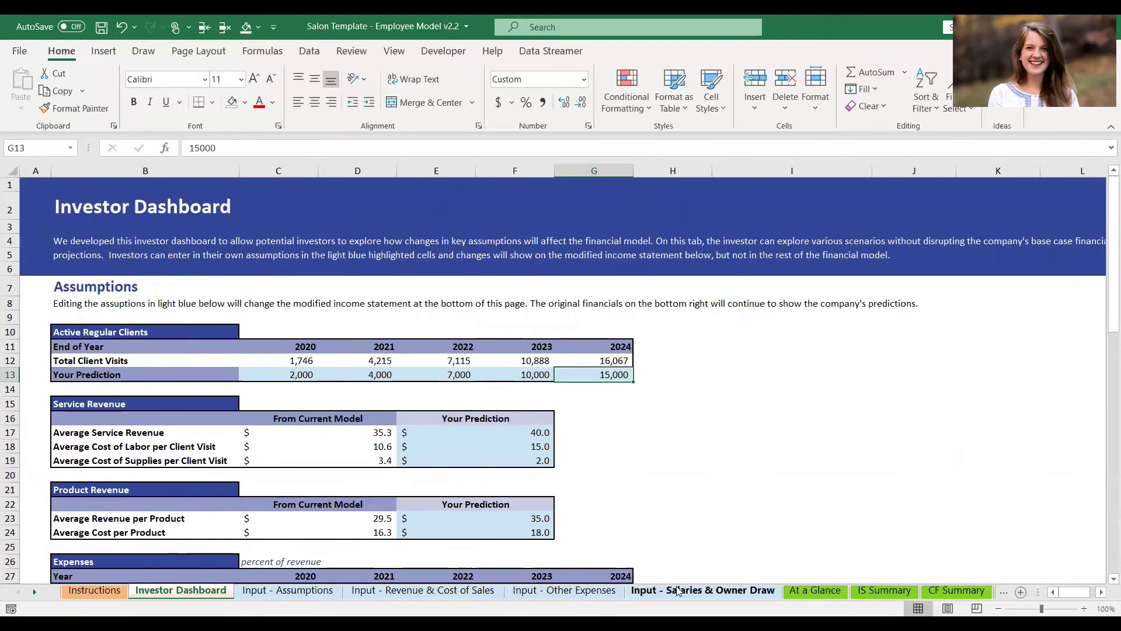
click(289, 591)
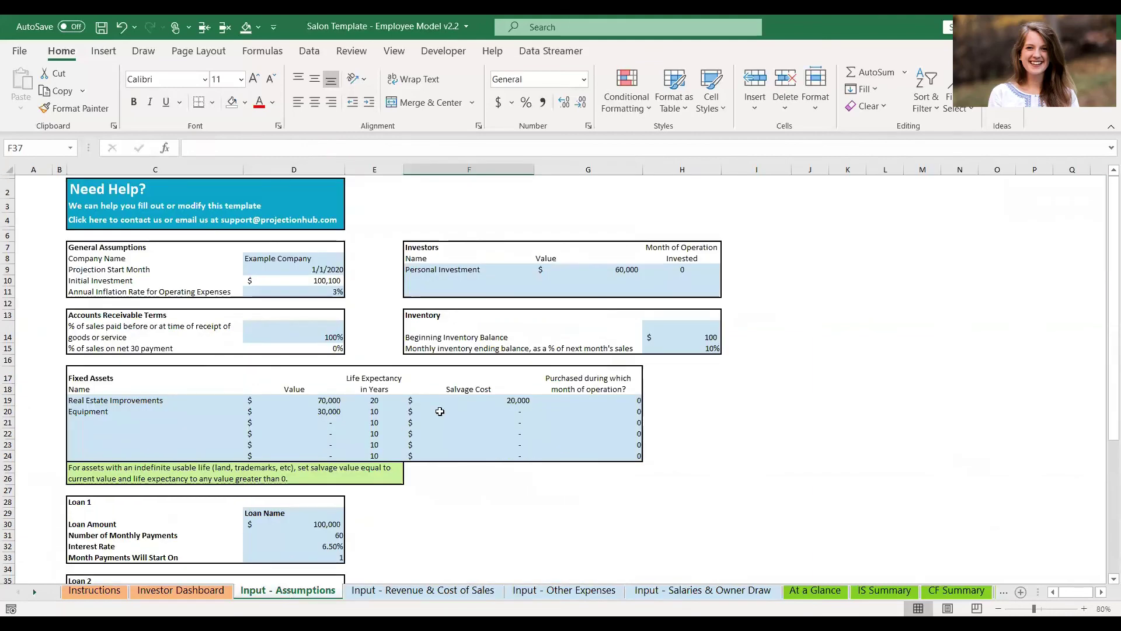